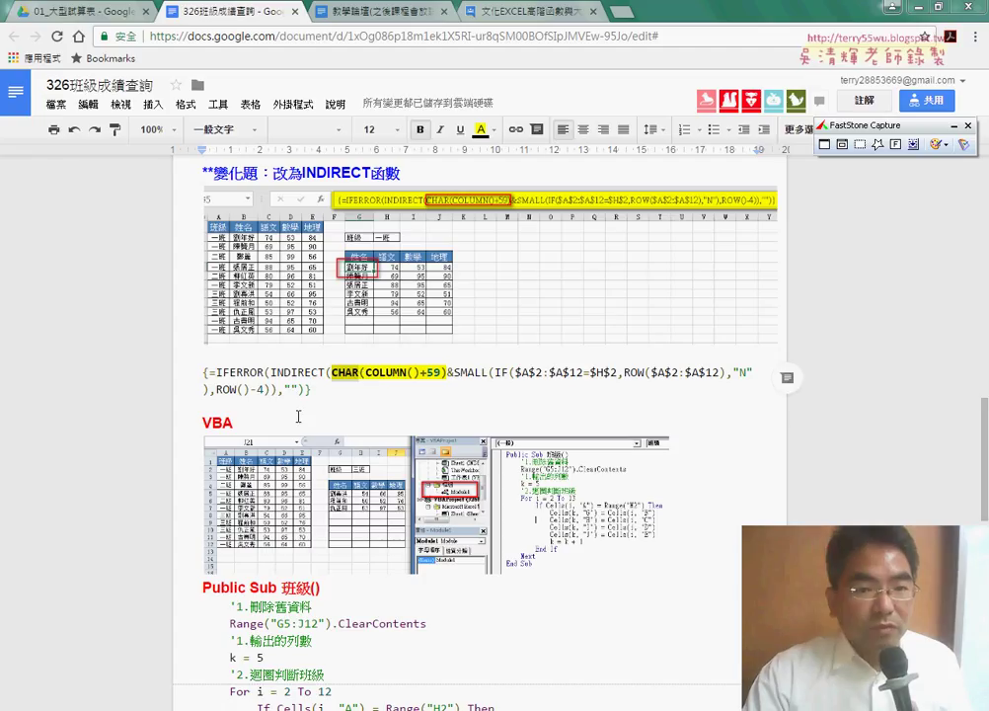
- Highlight the CHAR(COLUMN()+59) part of the INDIRECT formula in the notes, then switch to Excel
left_click_drag(337, 375, 418, 380)
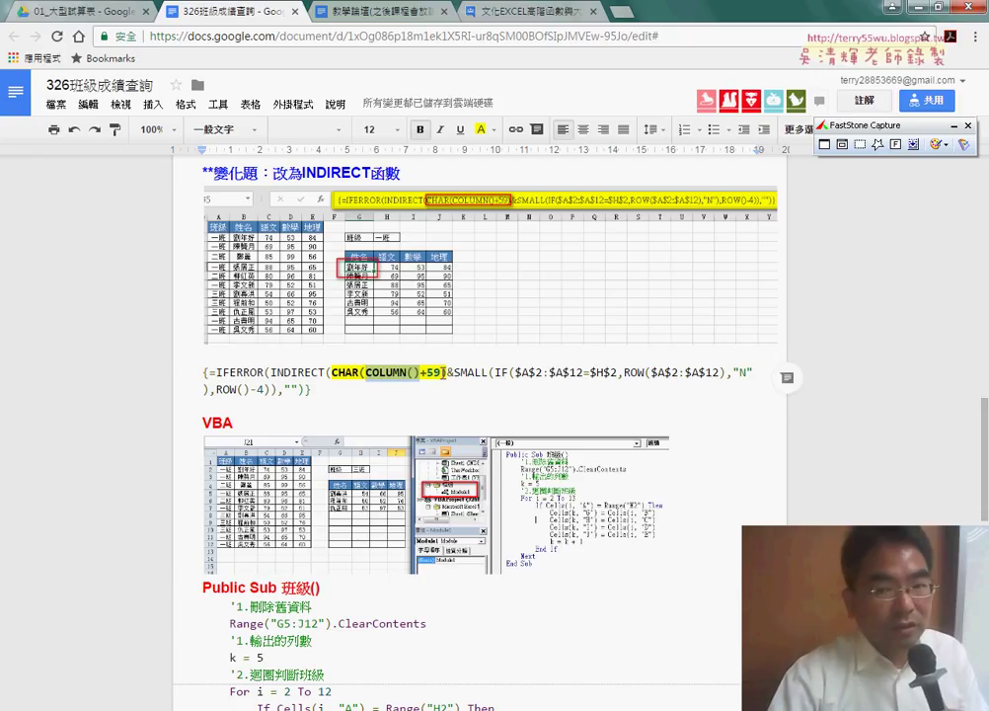
mouse_move(445, 375)
left_mouse_down()
mouse_move(366, 376)
mouse_move(726, 373)
left_mouse_up()
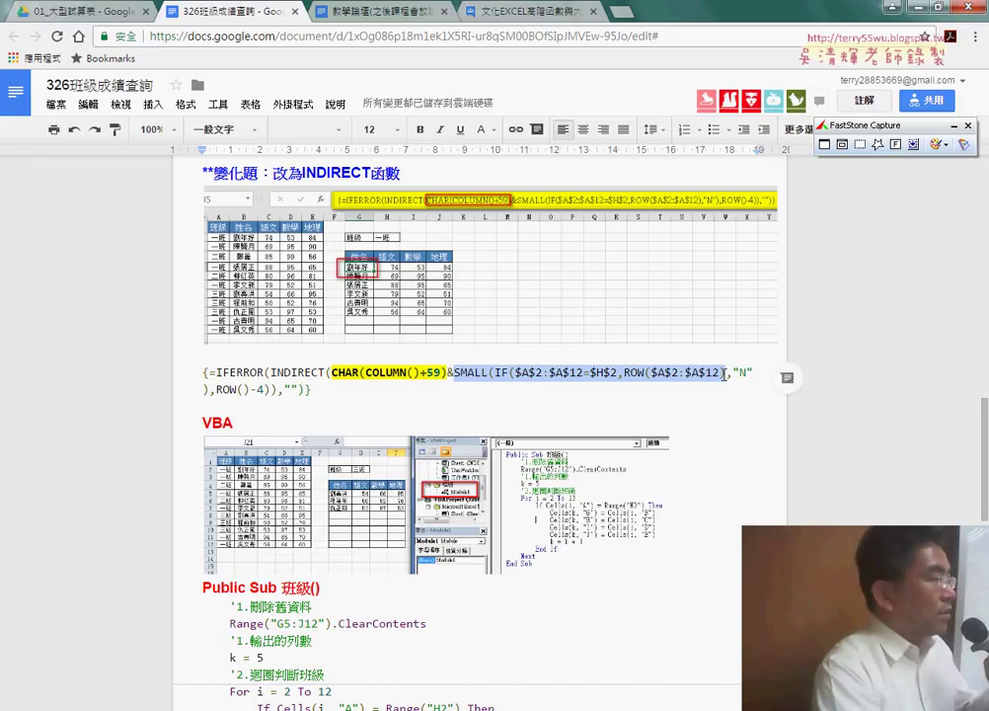
key("alt+Tab")
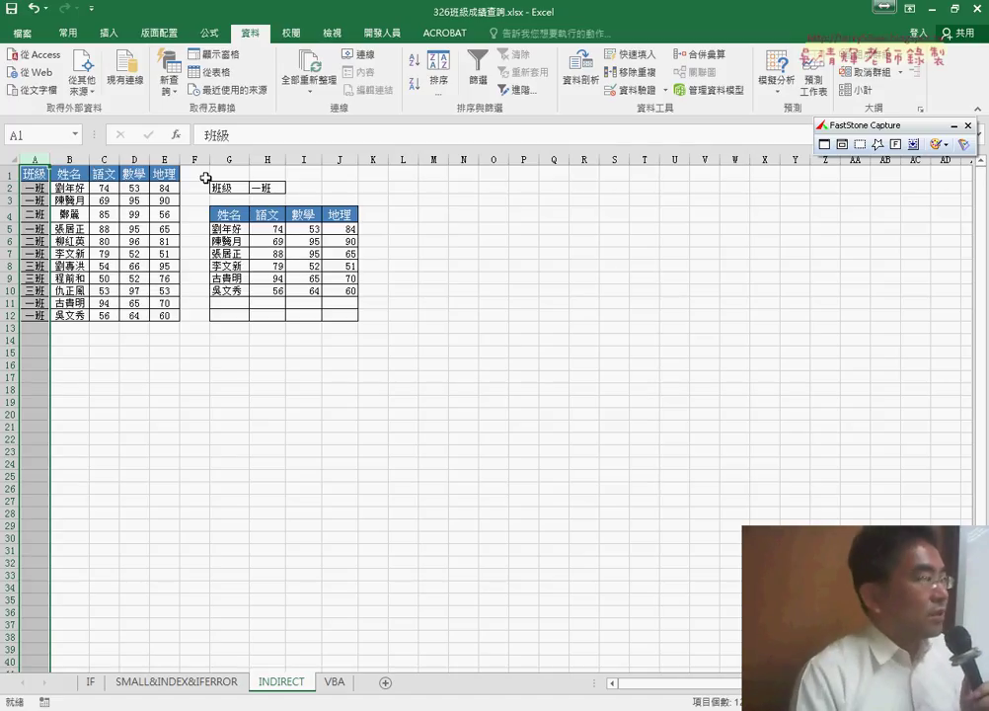
left_click(232, 187)
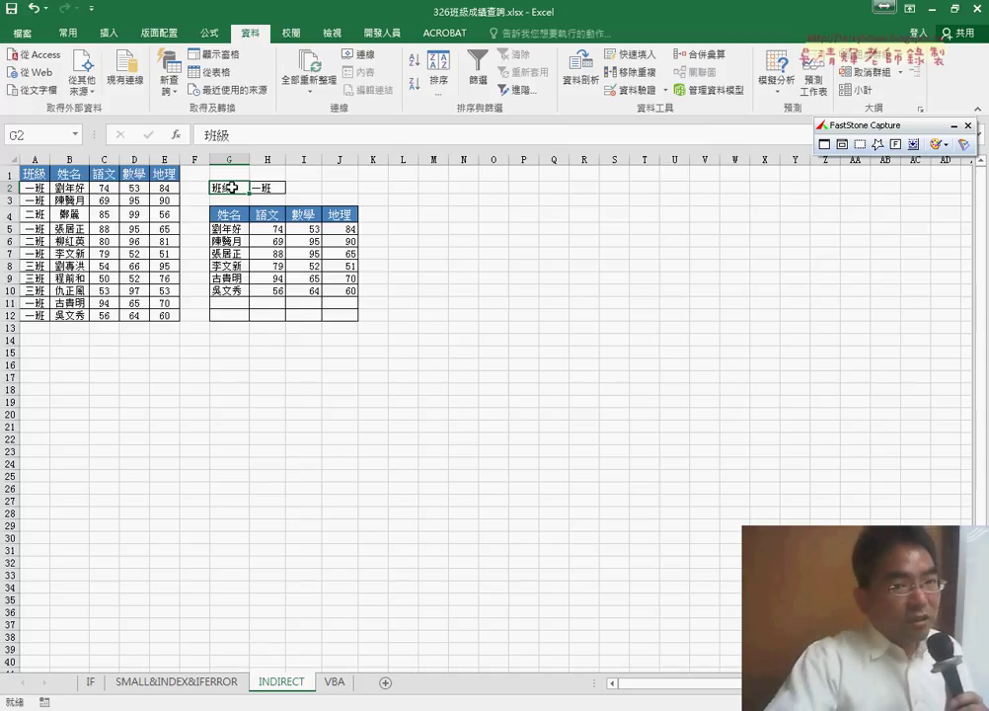
left_click(333, 682)
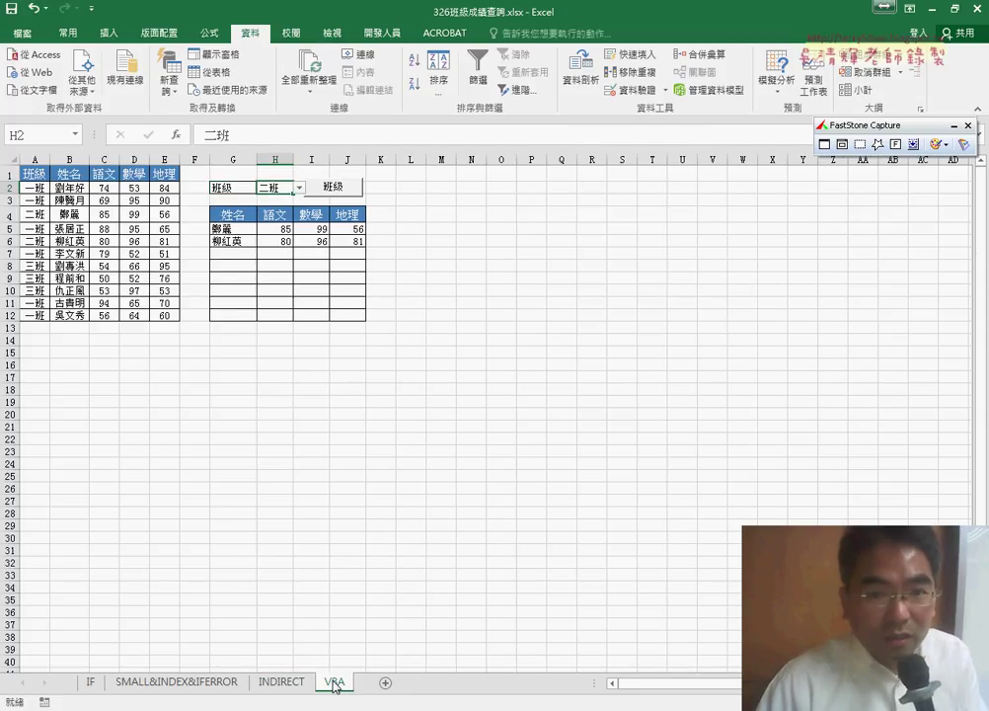
left_click(312, 548)
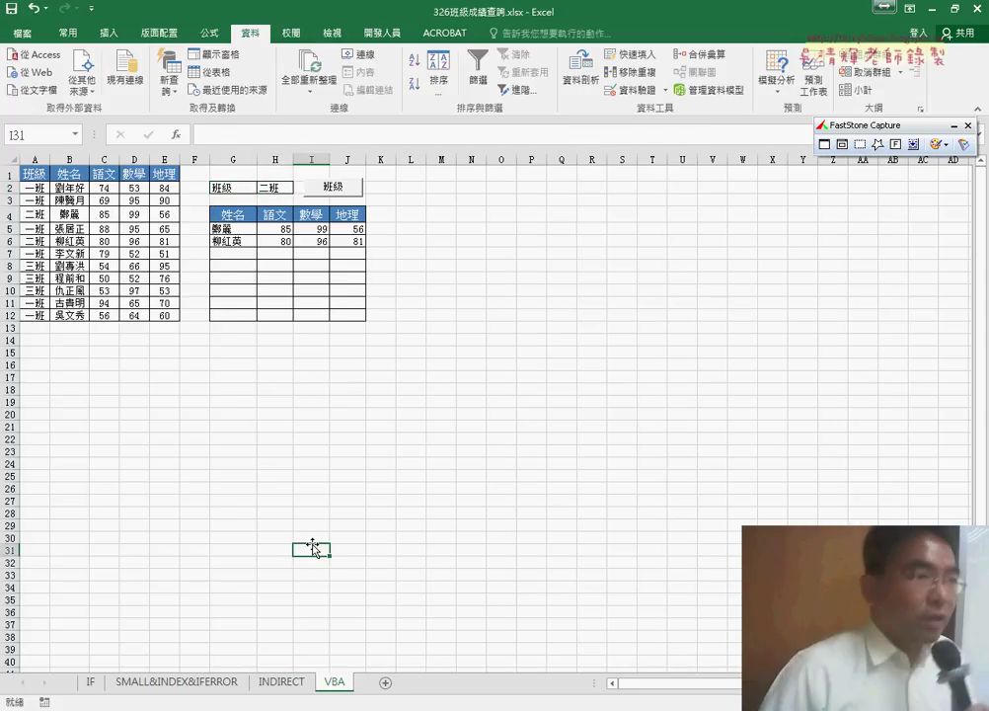
left_click(276, 683)
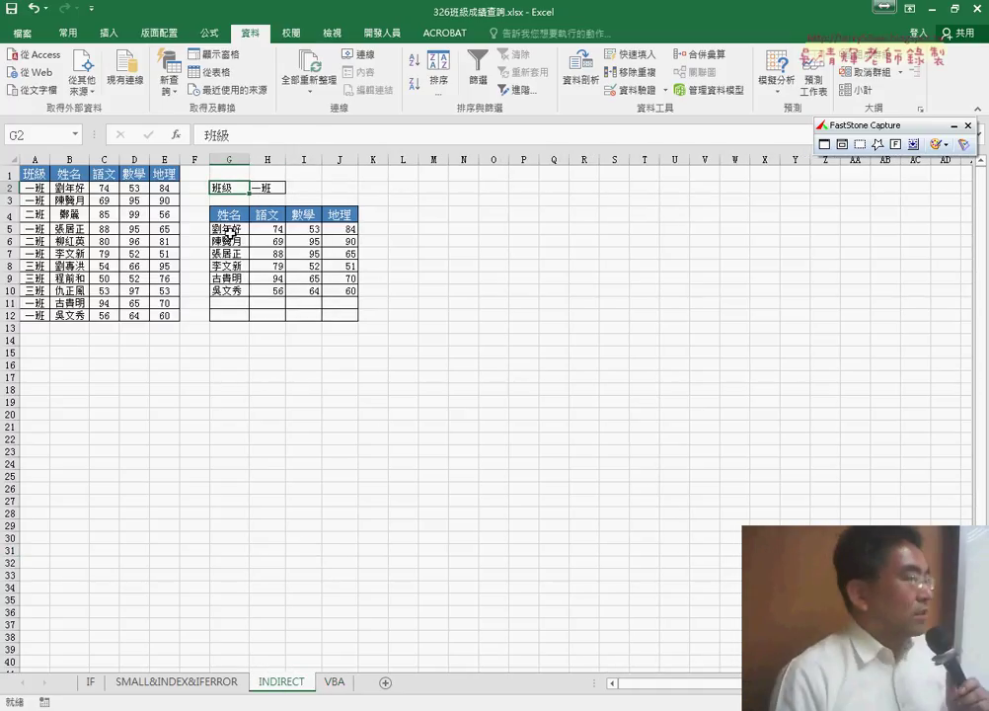
- Inspect the IFERROR/INDIRECT array formula in G5, then go to the VBA sheet
left_click(227, 228)
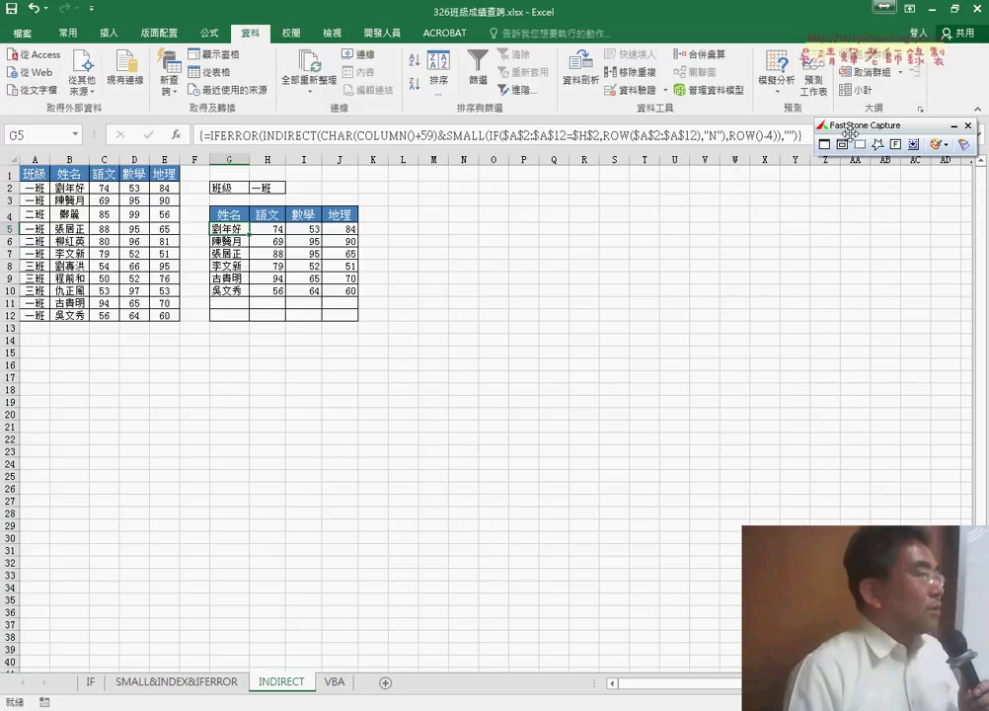
left_click(968, 126)
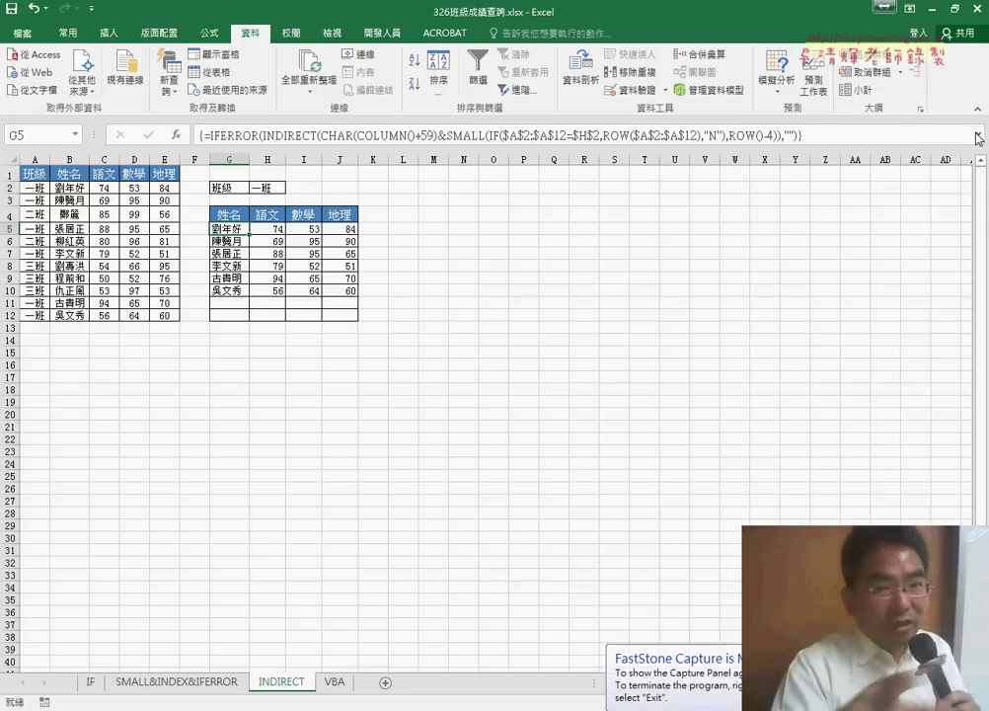
left_click(624, 141)
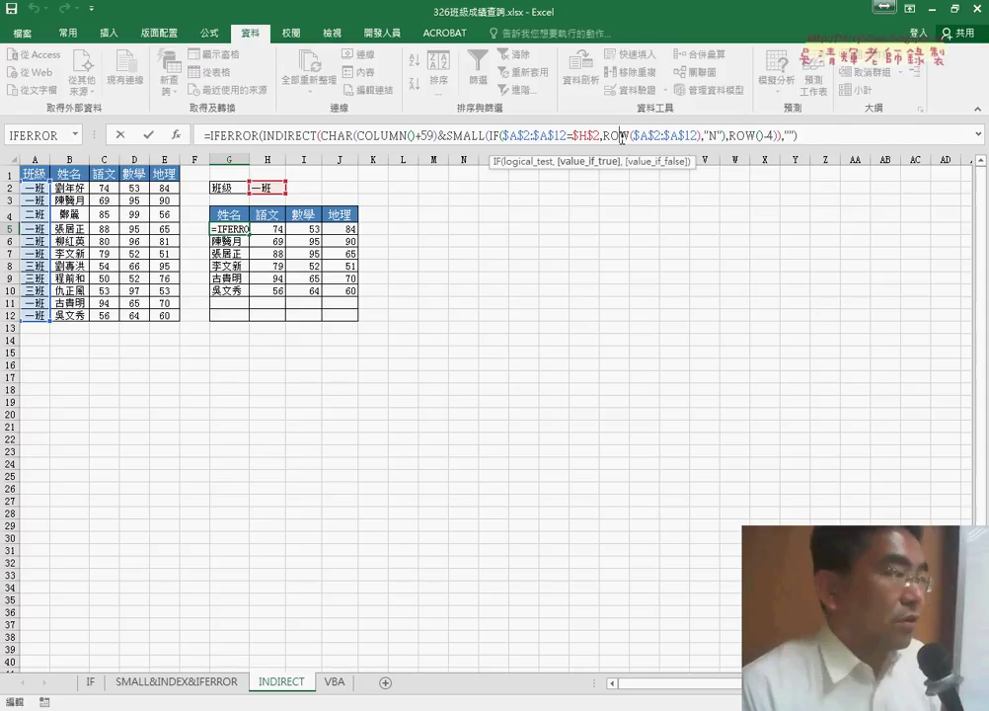
left_click(332, 682)
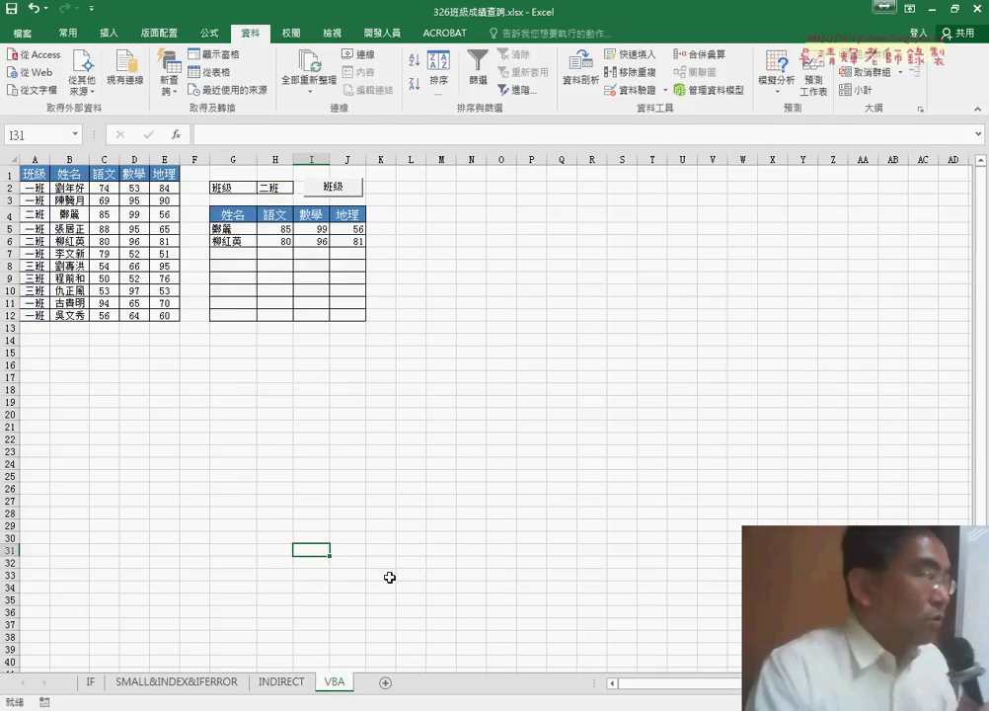
- Pick 一班 in H2 and run the 班級 lookup to list its students
left_click(446, 450)
left_click(284, 186)
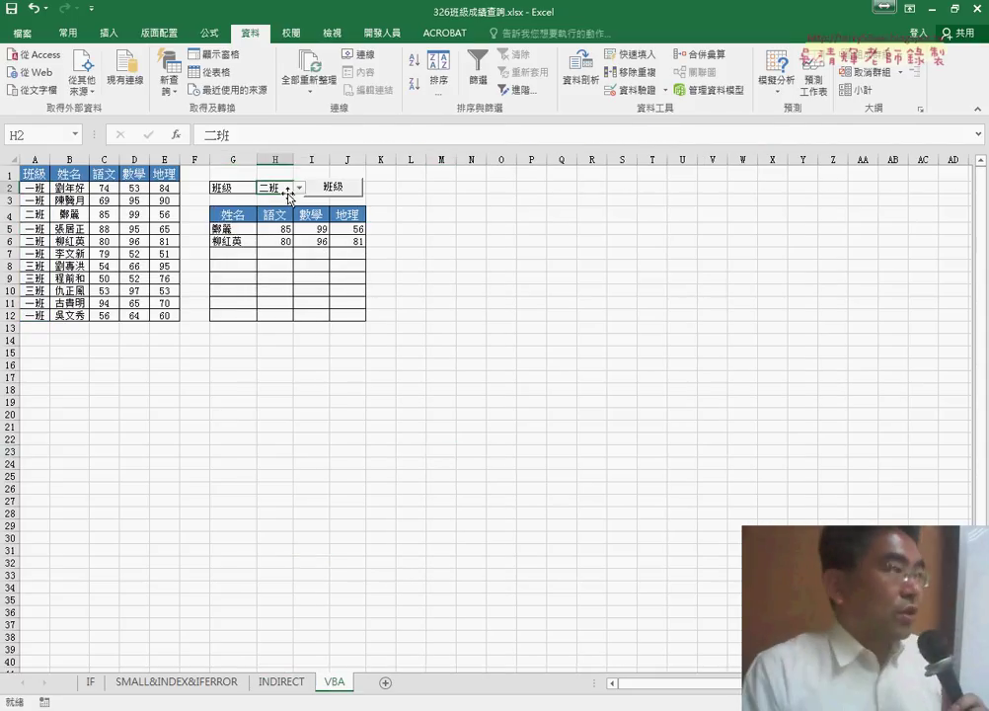
left_click(298, 187)
left_click(287, 201)
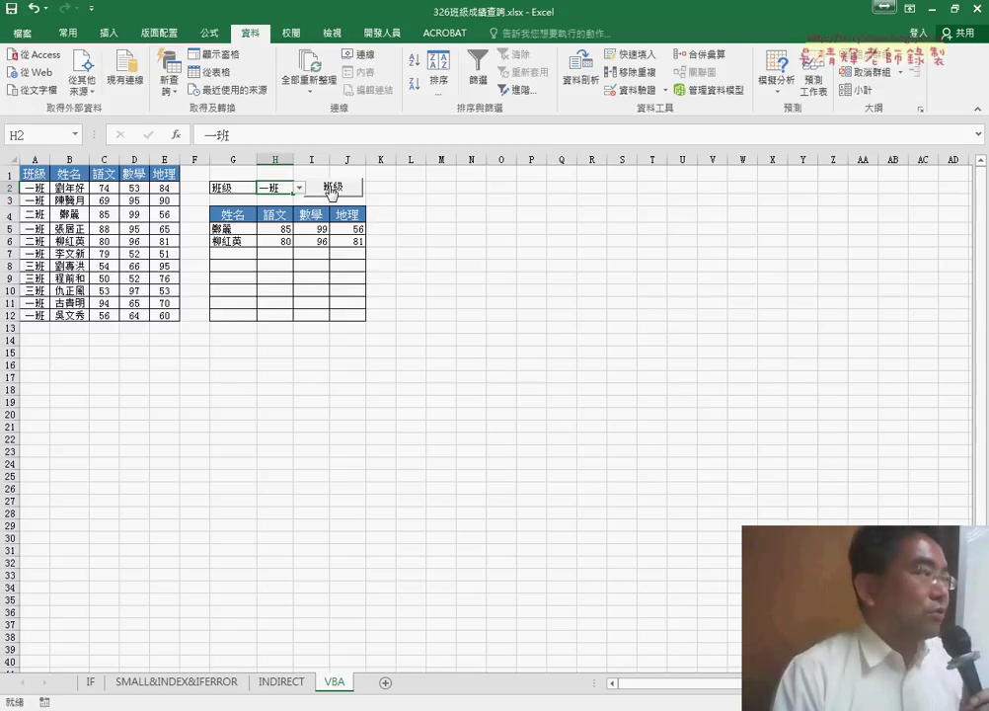
left_click(332, 191)
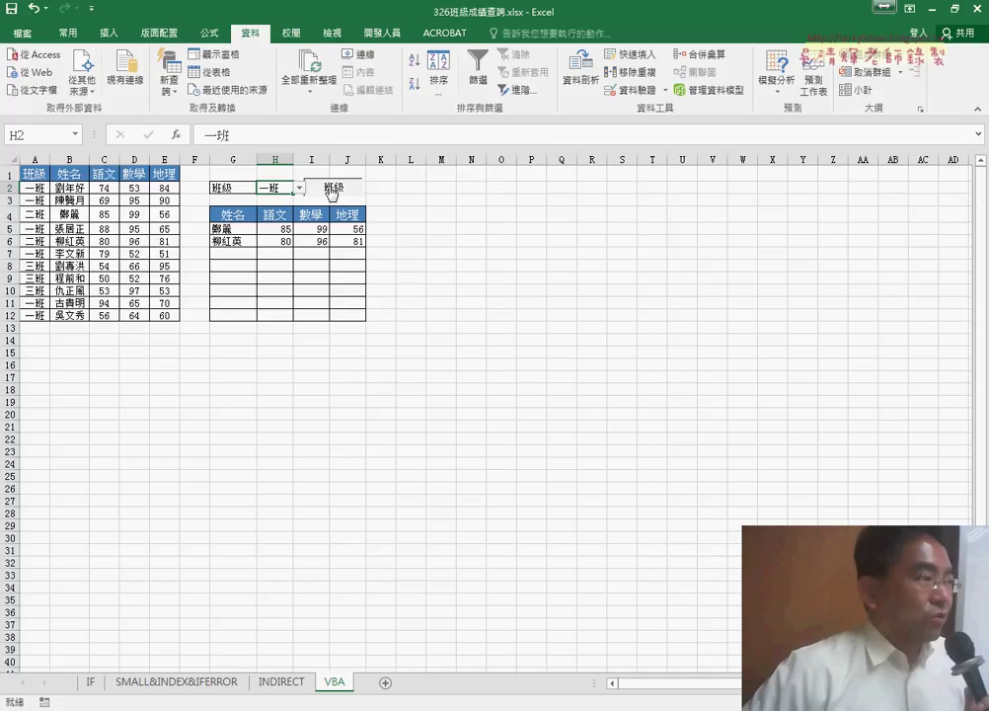
left_click(331, 189)
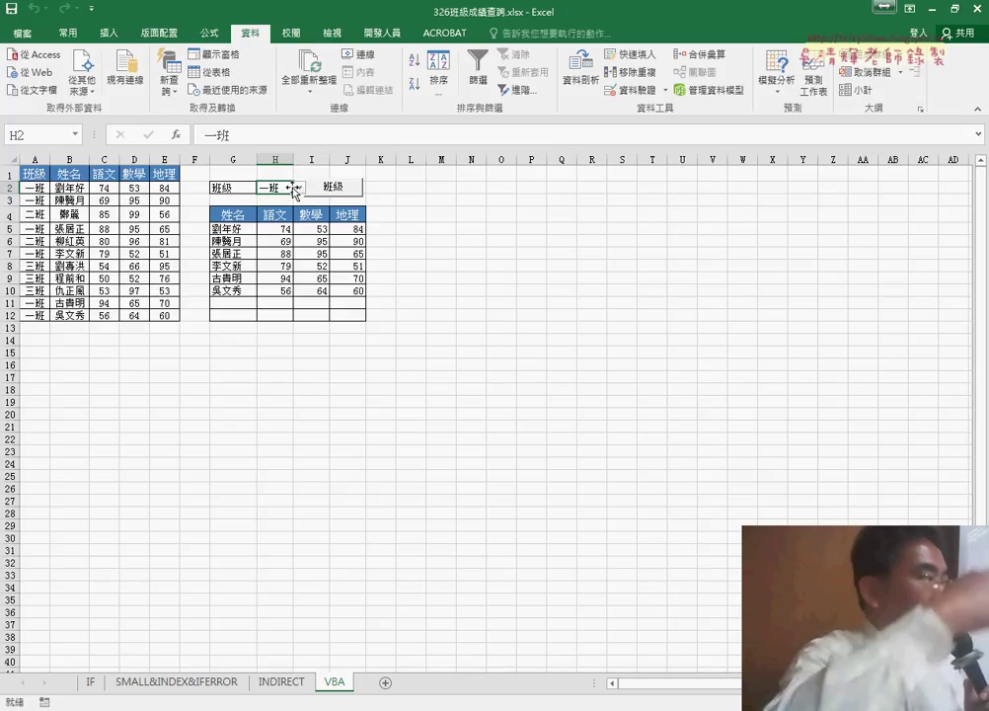
- Switch H2 to 二班 and rerun the 班級 lookup
left_click(297, 188)
left_click(276, 221)
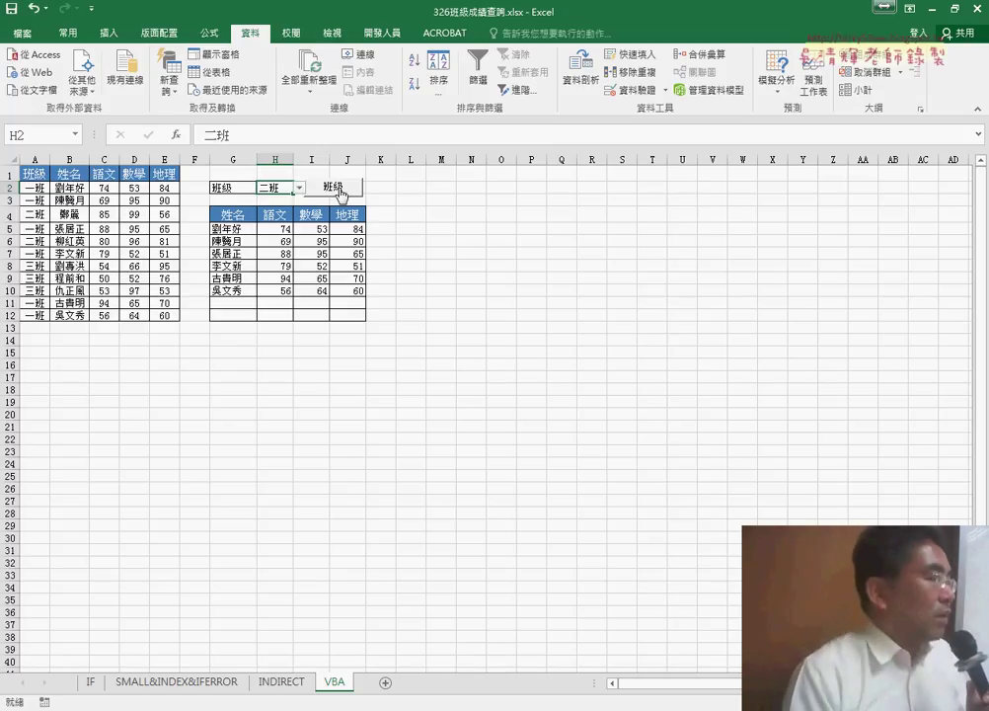
left_click(341, 195)
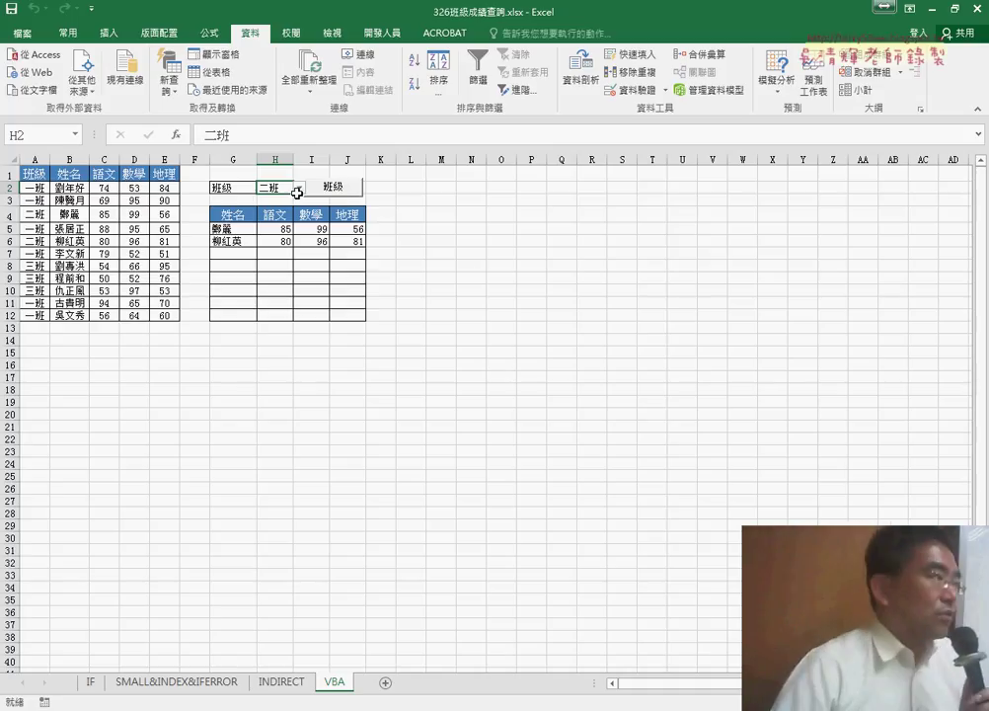
- Switch H2 to 三班 and run the 班級 lookup to list its students
left_click(297, 188)
left_click(286, 223)
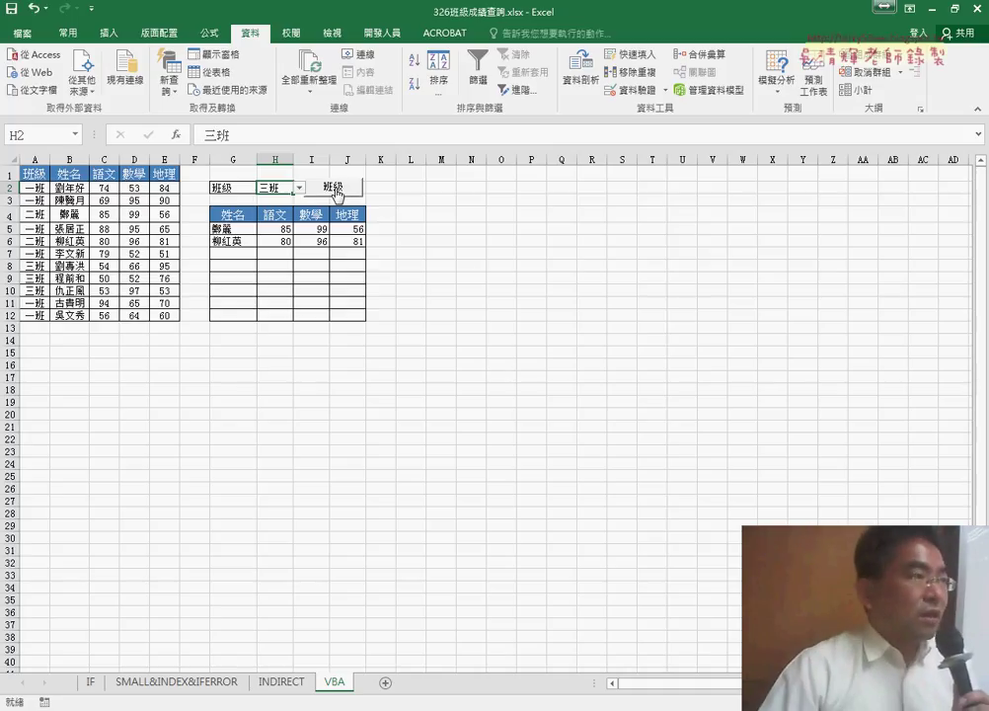
left_click(338, 187)
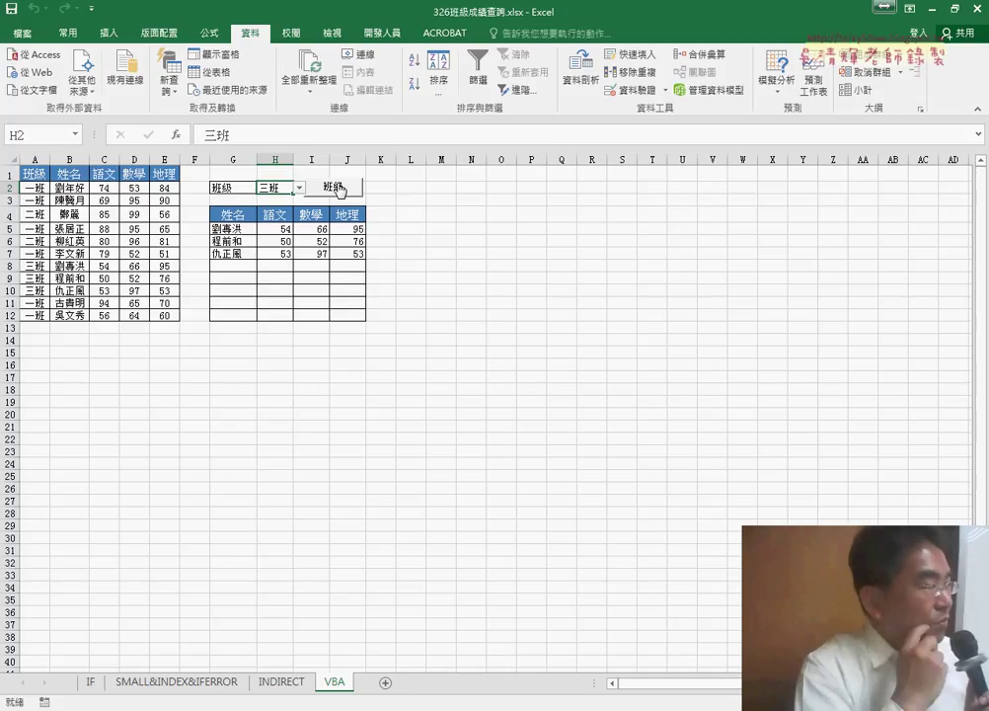
left_click(337, 188)
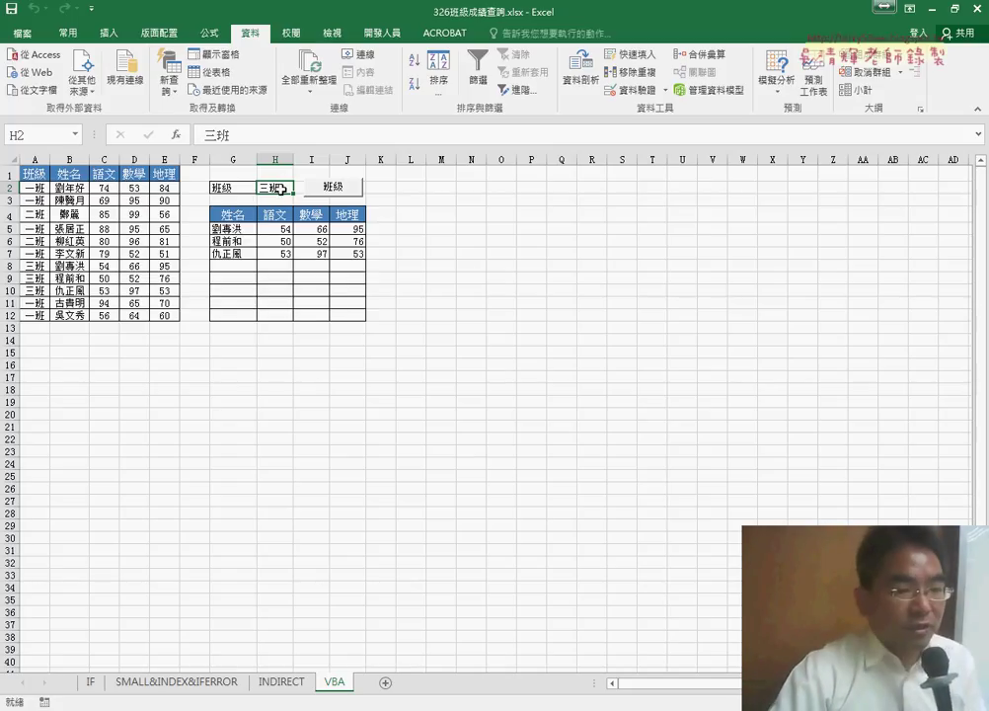
- Choose 一班 from H2's dropdown without rerunning the 班級 lookup
left_click(279, 189)
left_click(299, 187)
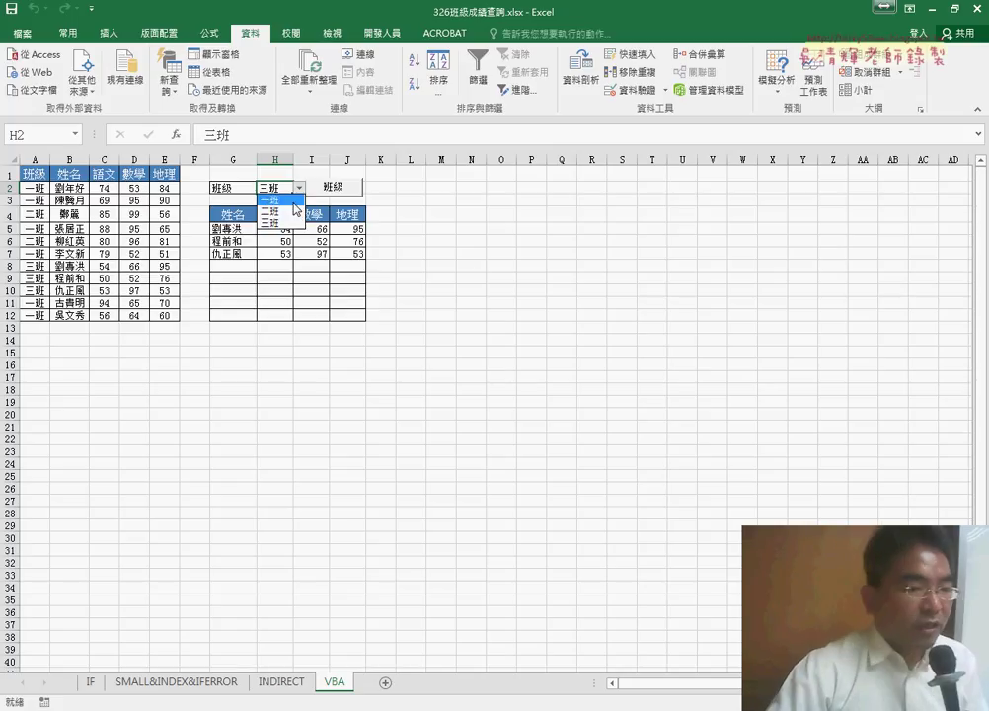
left_click(280, 202)
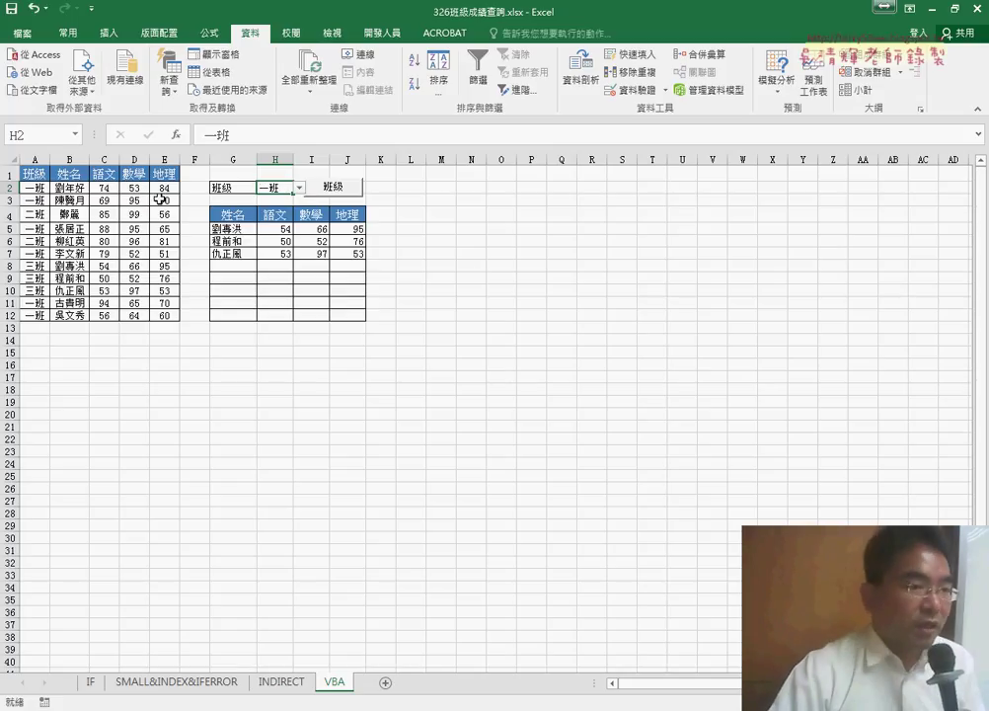
- Point out the source class in A2, the class cell H2, and the first student's record
left_click(14, 187)
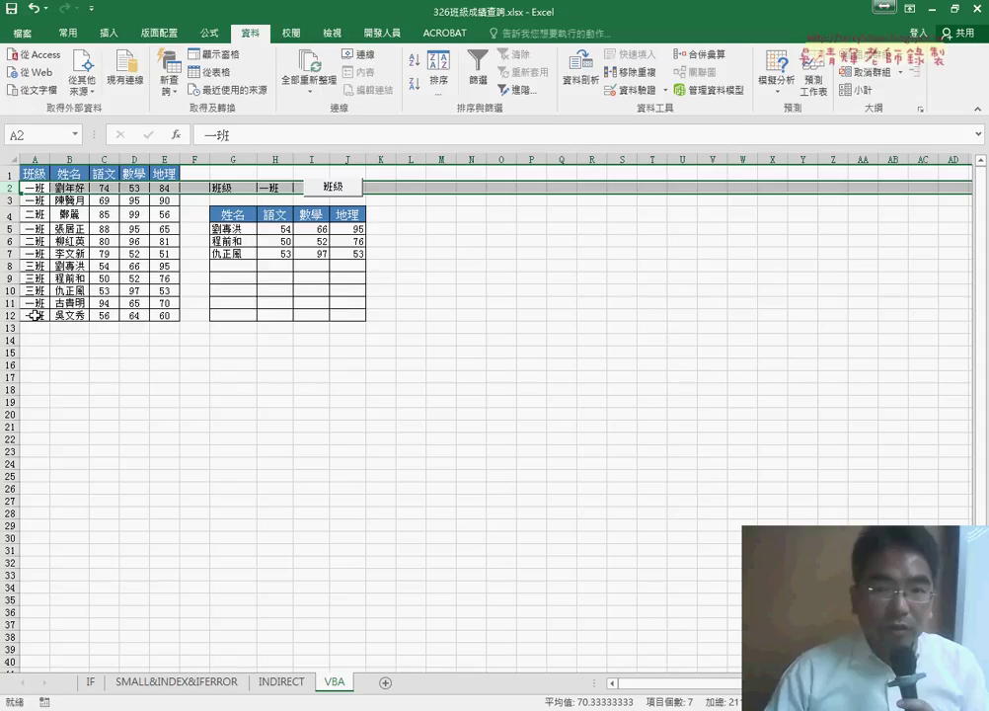
mouse_move(33, 187)
left_mouse_down()
mouse_move(106, 316)
mouse_move(163, 315)
left_mouse_up()
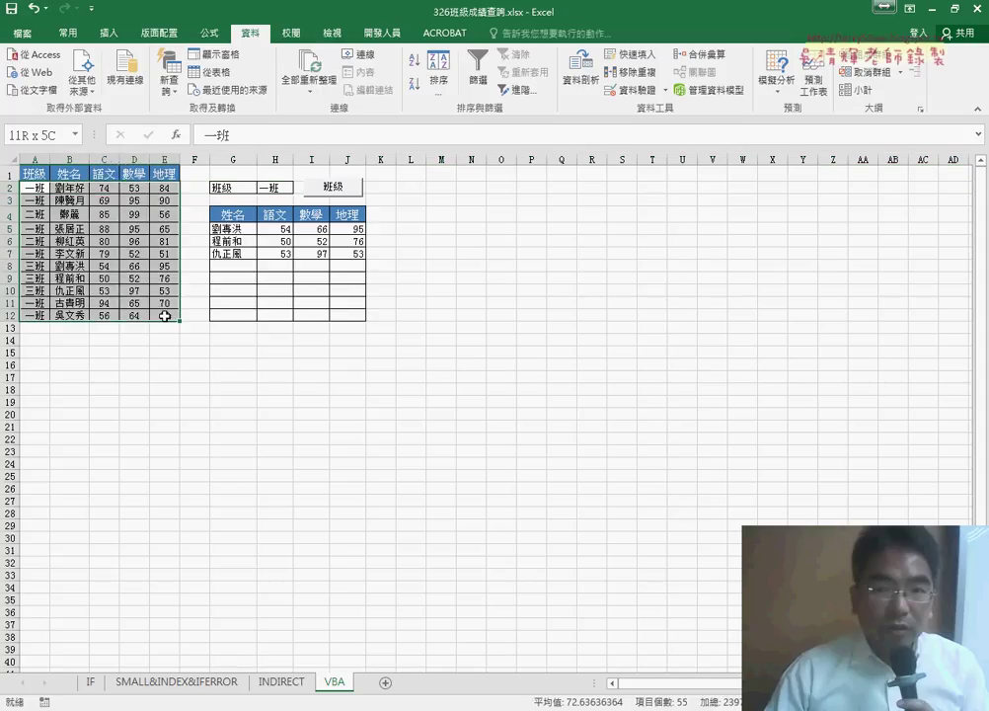
left_click(34, 188)
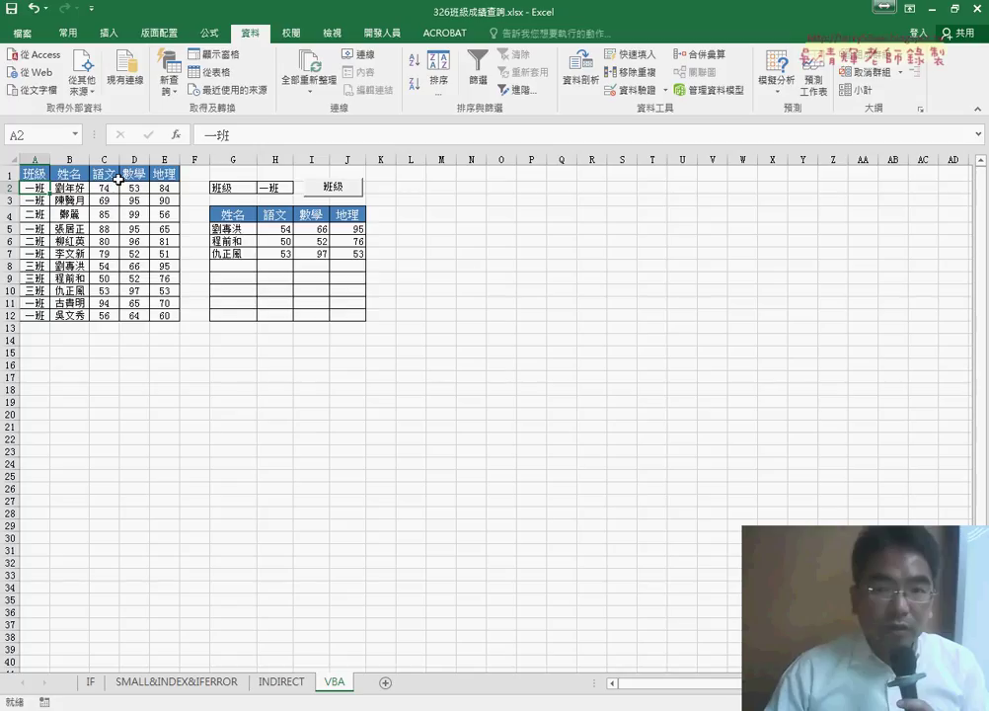
left_click(276, 187)
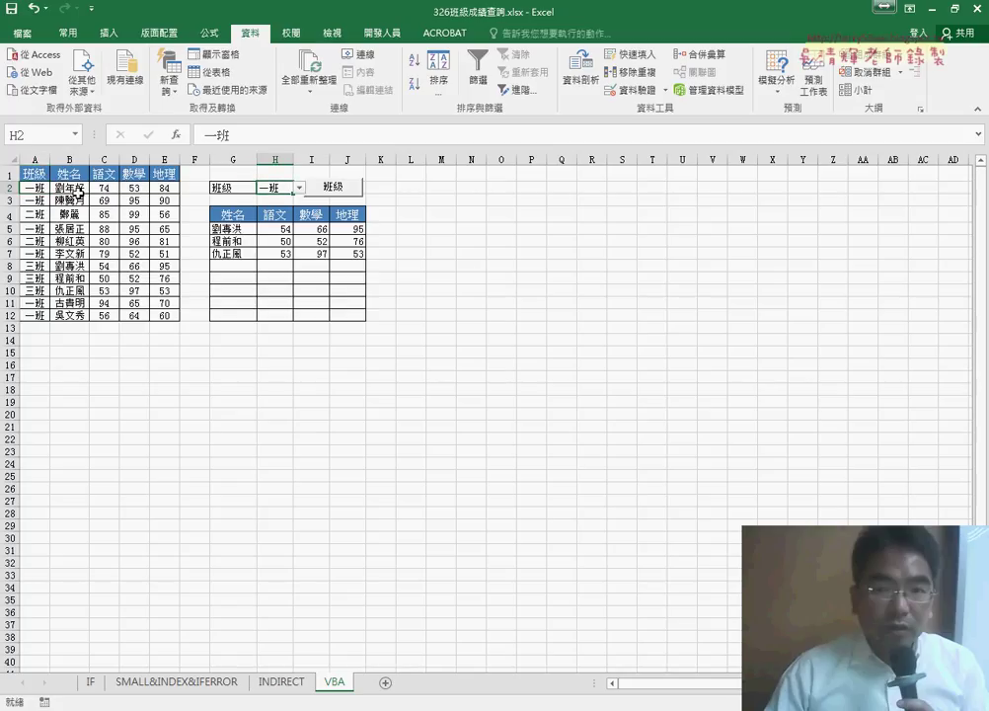
left_click(30, 187)
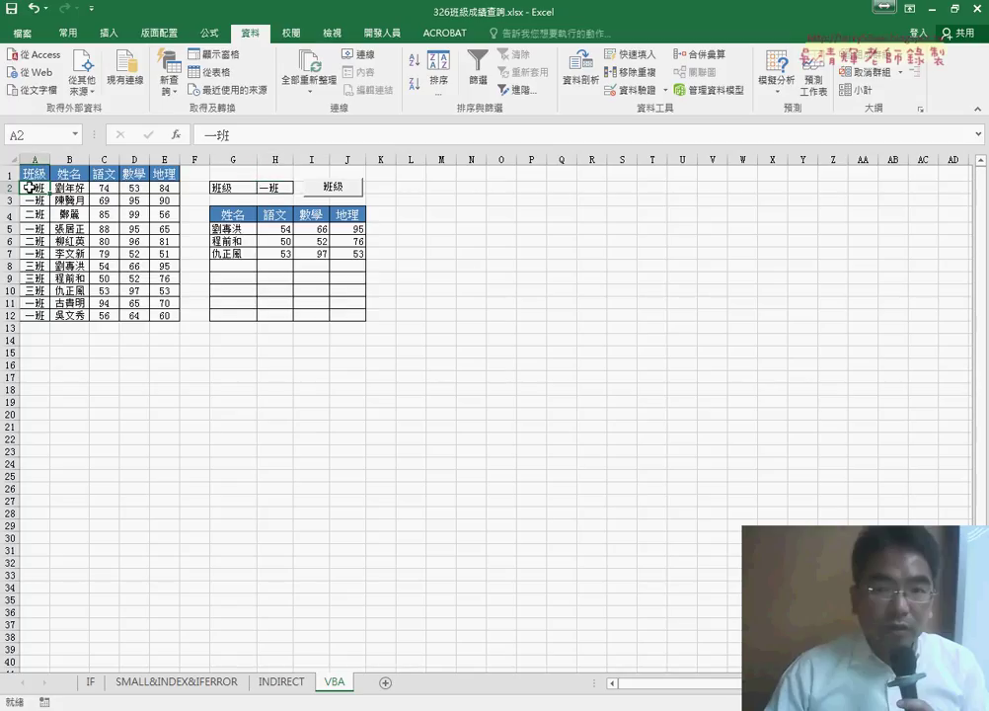
left_click(64, 188)
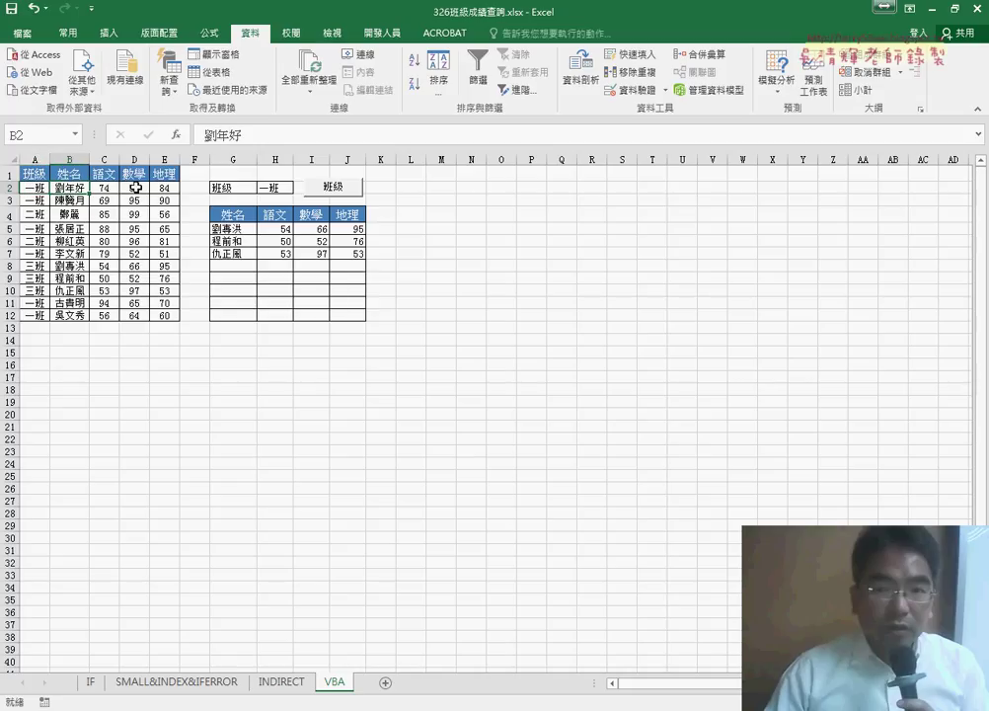
left_click(249, 228)
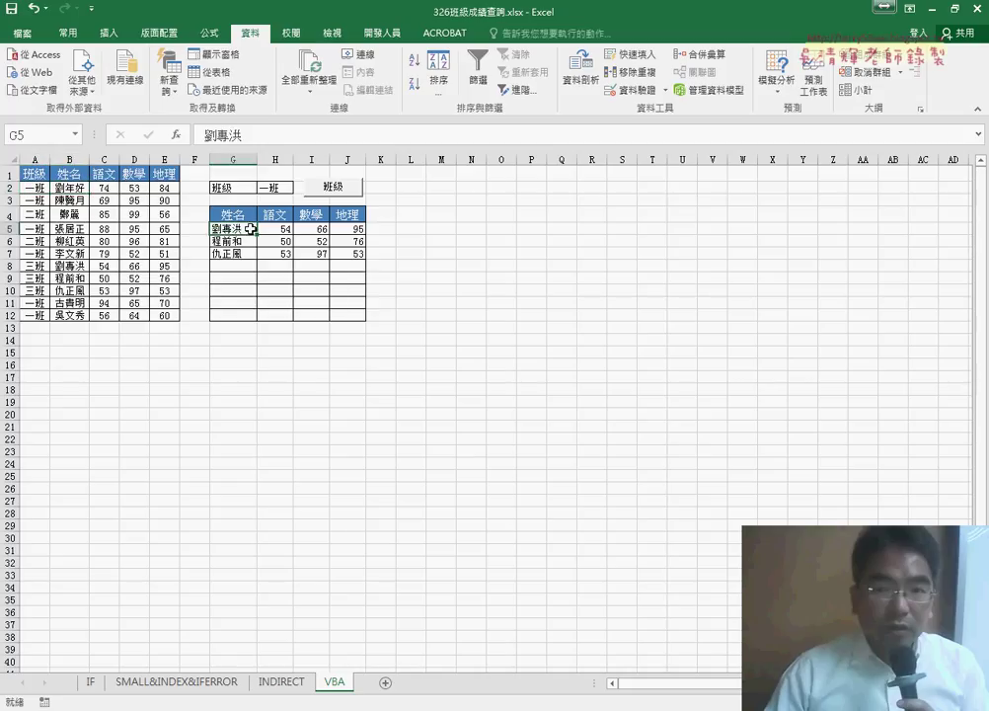
- Mark result rows G5:J7 against source row B2:E2, then open the 班級 button's macro with Alt+F11
left_click_drag(251, 228, 343, 228)
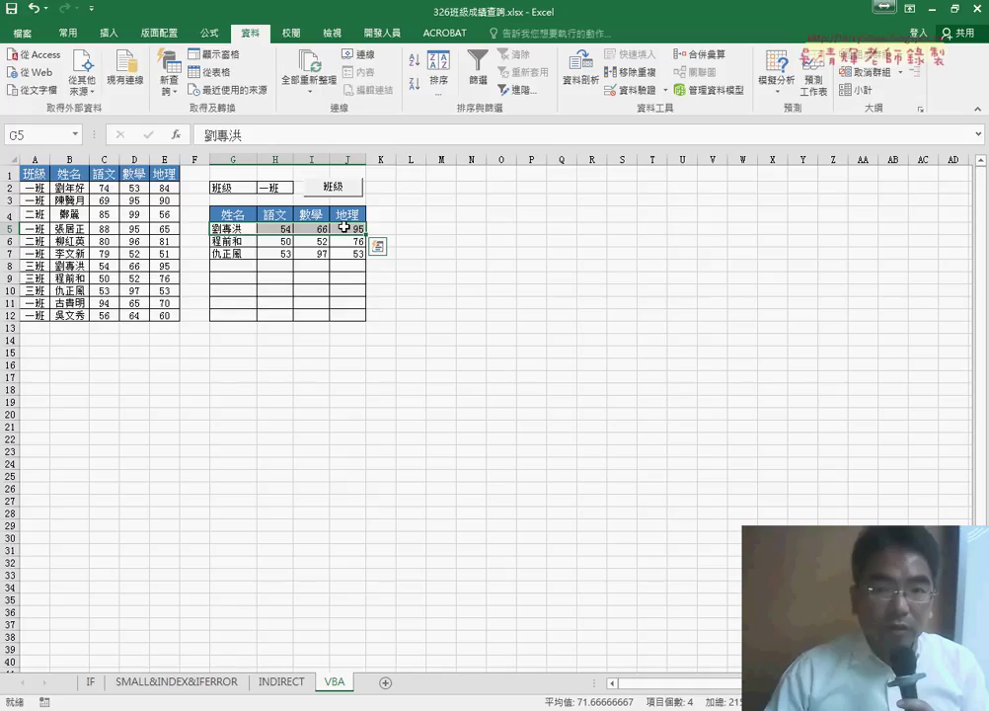
left_click_drag(71, 188, 163, 188)
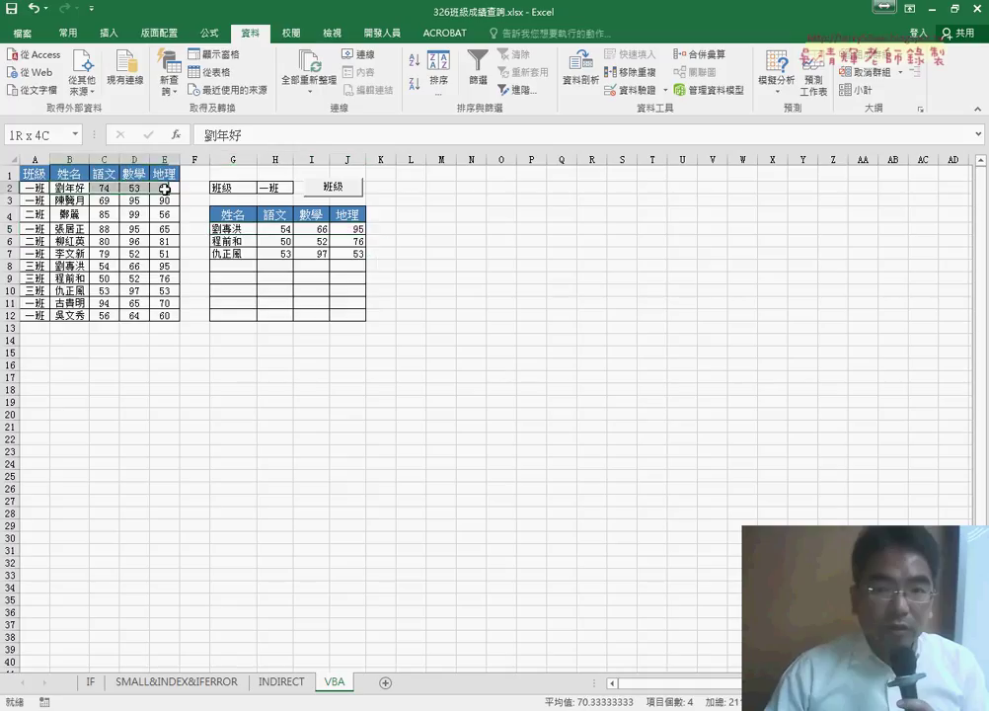
left_click_drag(213, 228, 347, 231)
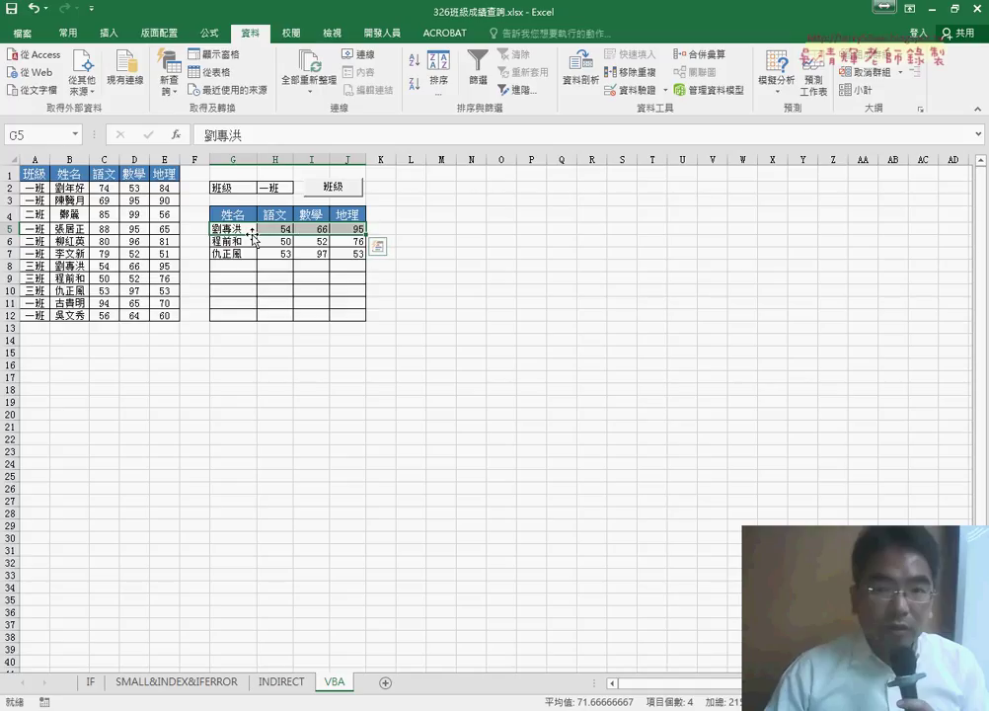
left_click_drag(221, 227, 348, 227)
left_click_drag(223, 241, 362, 243)
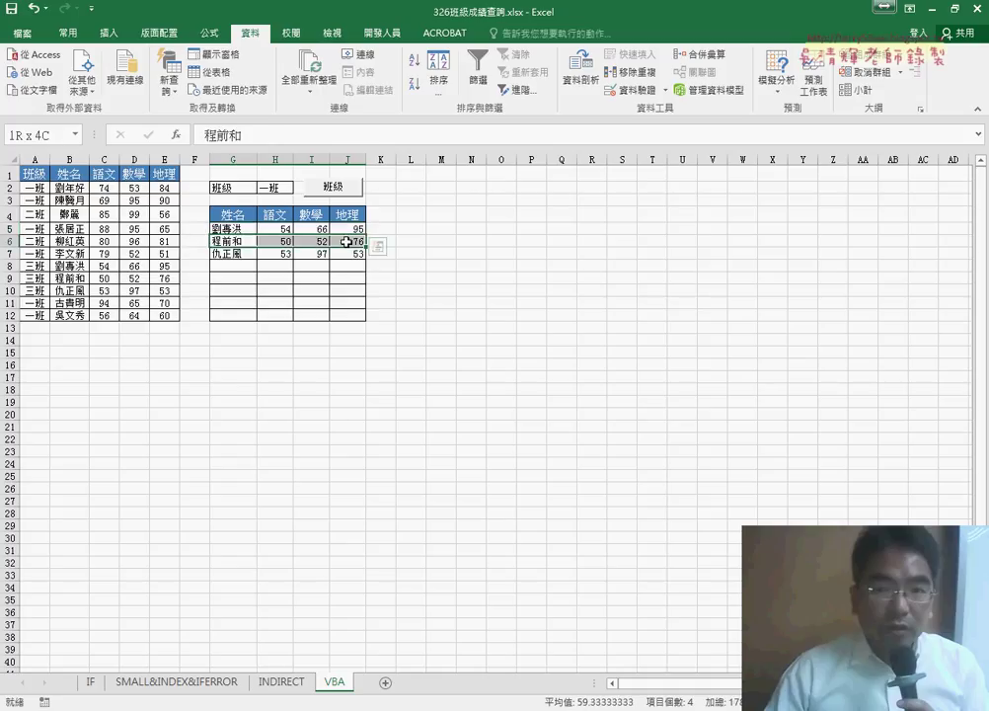
left_click_drag(230, 254, 355, 263)
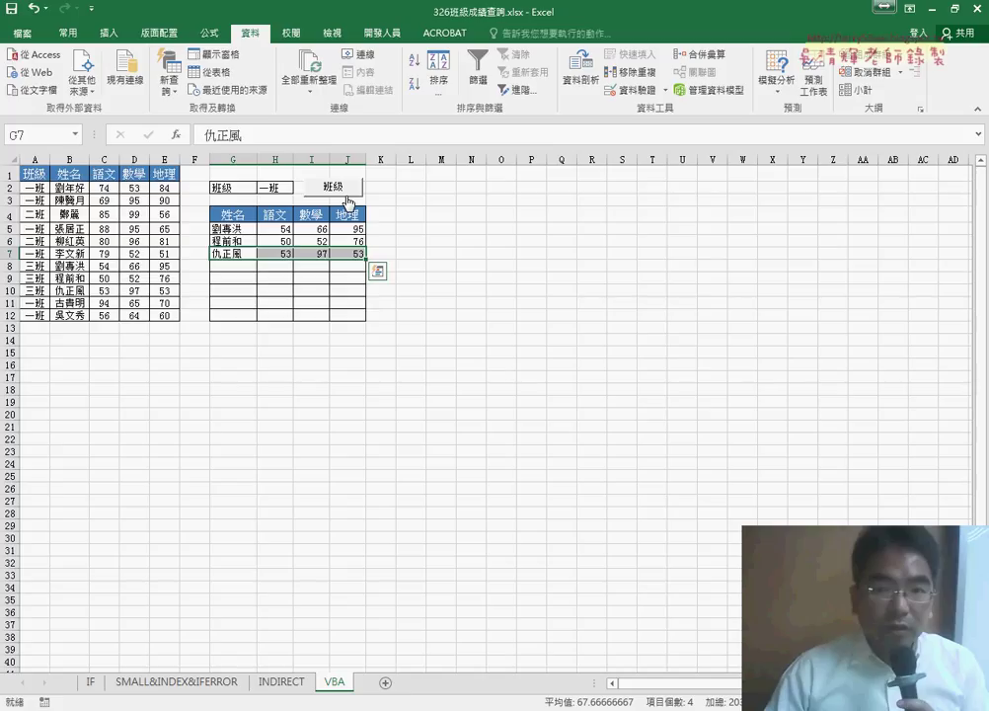
left_click(347, 202, "ctrl")
key("alt+F11")
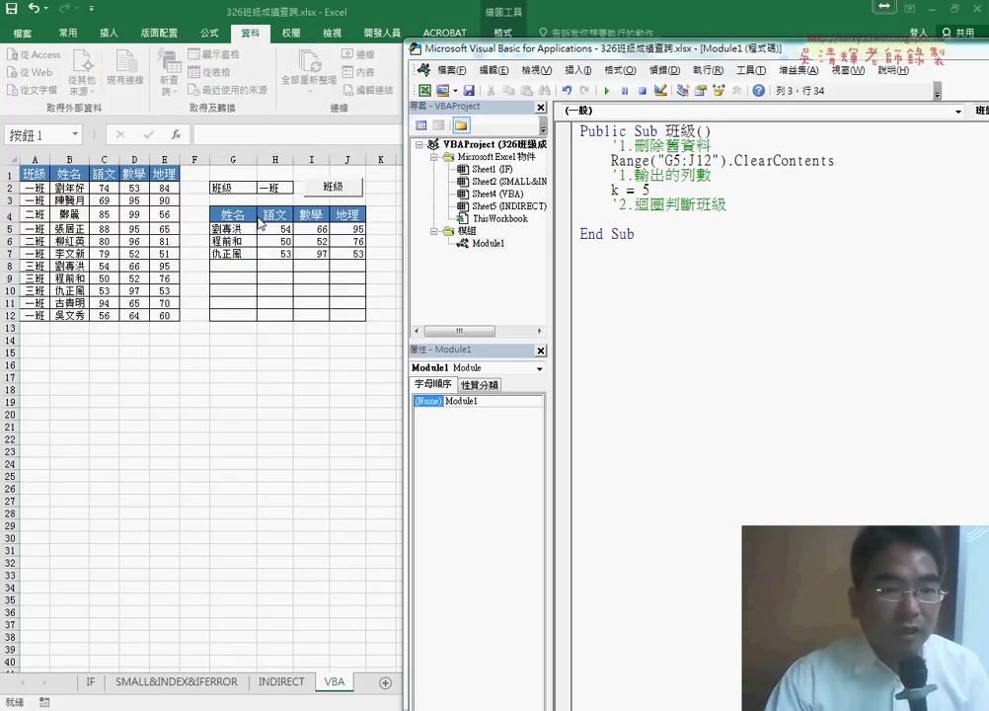
- Renumber the output-column comment to '2. and the loop comment to '3.'
left_click(625, 175)
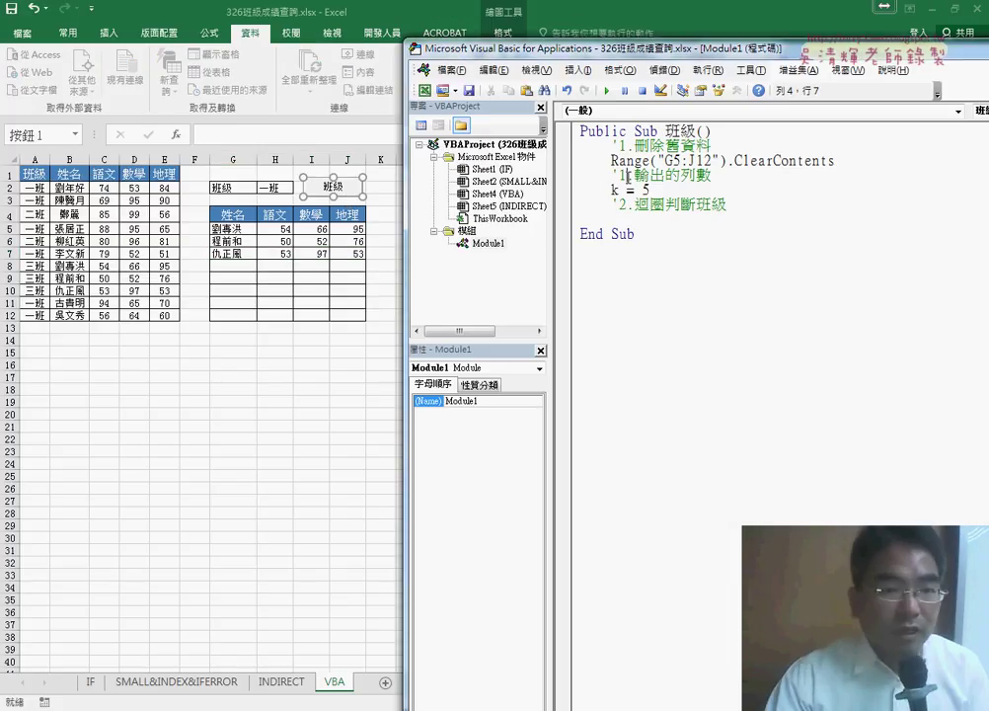
left_click_drag(628, 178, 619, 179)
type("2")
left_click_drag(627, 205, 620, 205)
type("3")
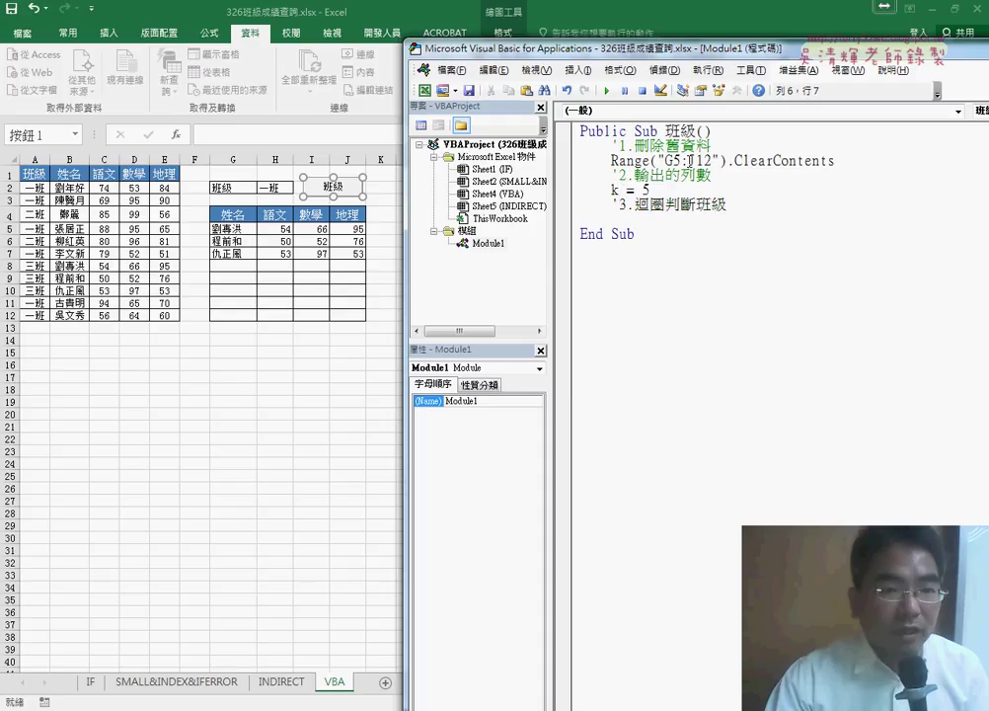
left_click(720, 145)
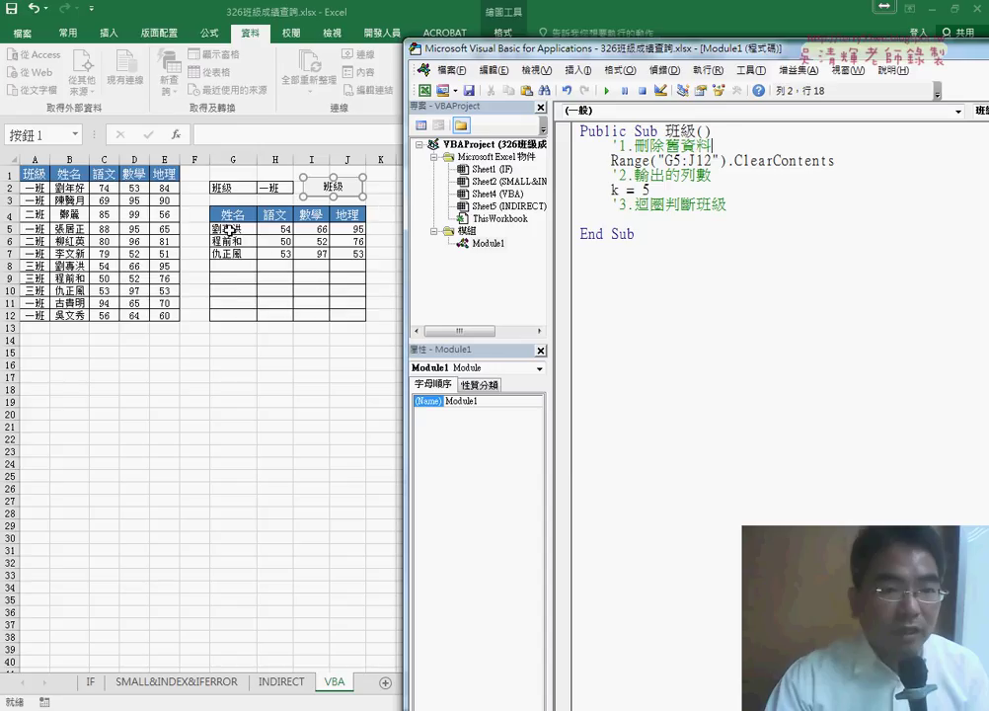
- Highlight Range("G5:J12").ClearContents and show it wipes the results area
left_click_drag(663, 160, 704, 159)
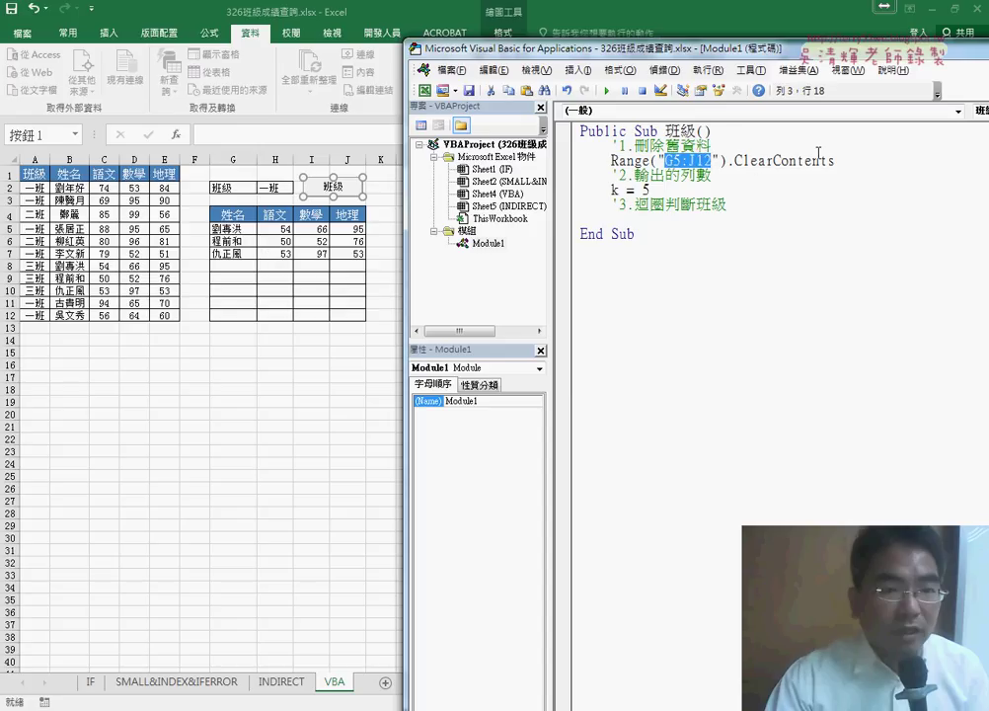
left_click_drag(612, 160, 726, 160)
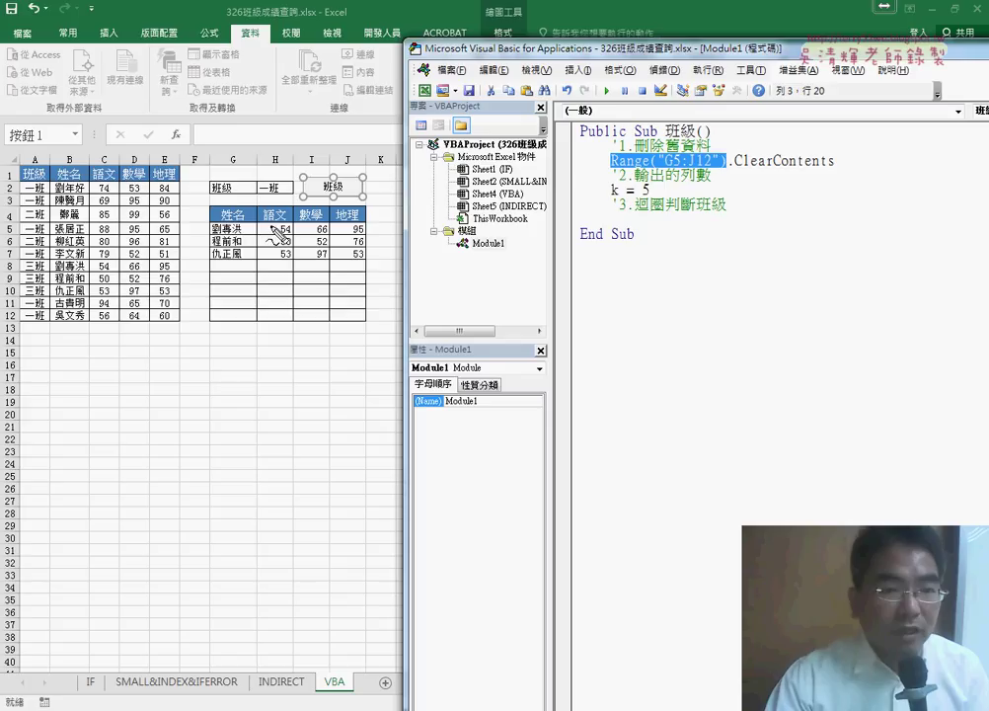
left_click_drag(219, 213, 202, 237)
left_click_drag(373, 301, 337, 330)
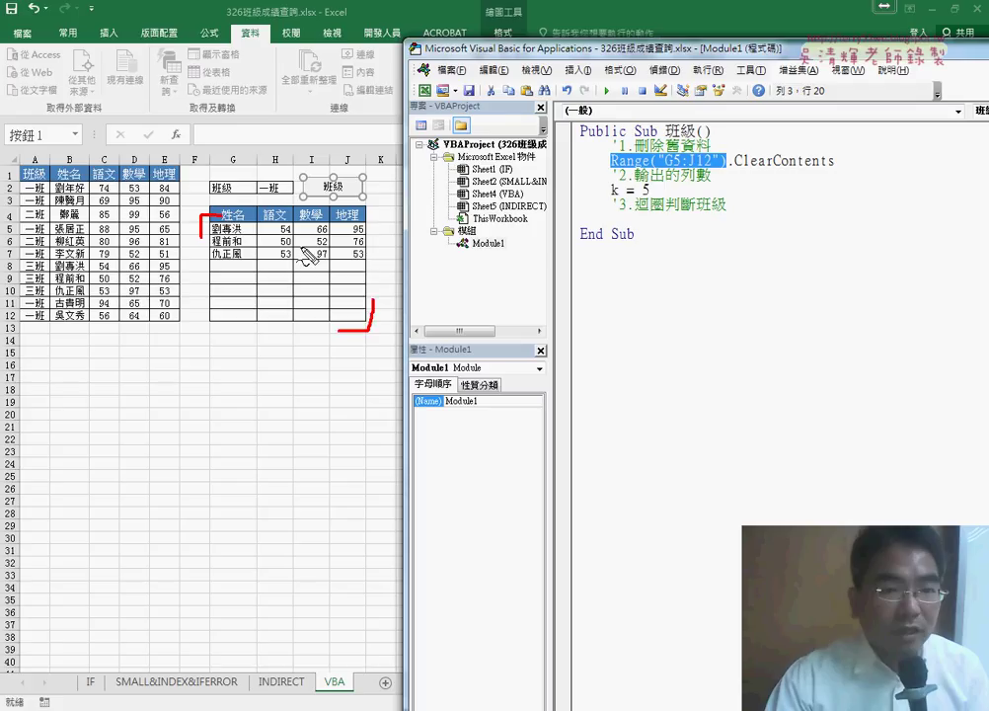
left_click_drag(299, 248, 254, 309)
left_click_drag(264, 259, 318, 312)
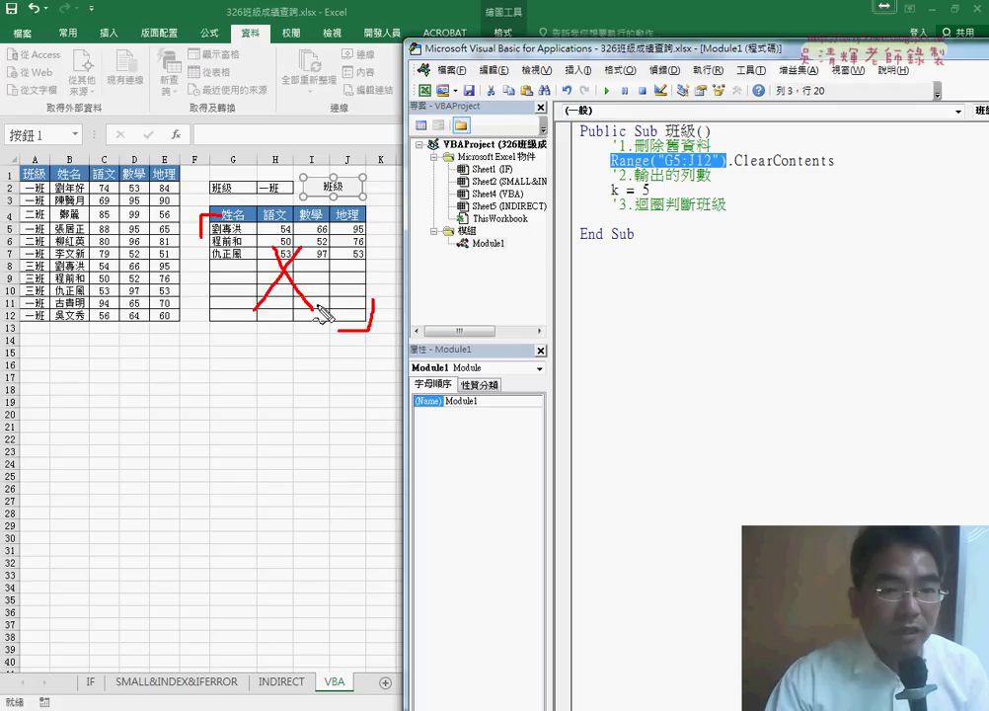
key("Escape")
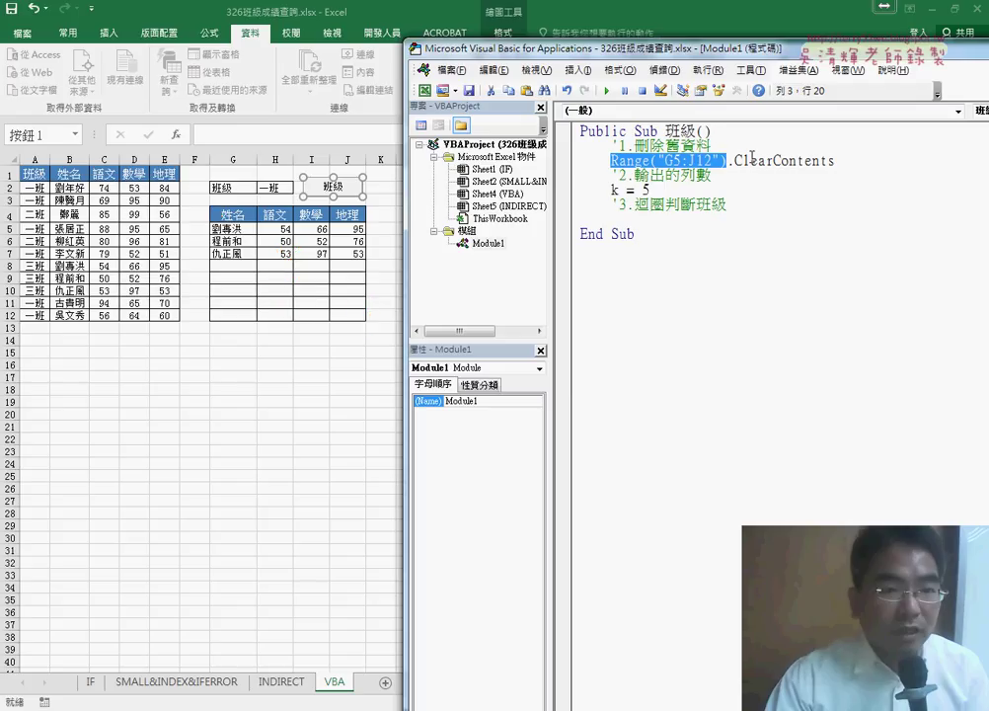
left_click_drag(727, 160, 835, 159)
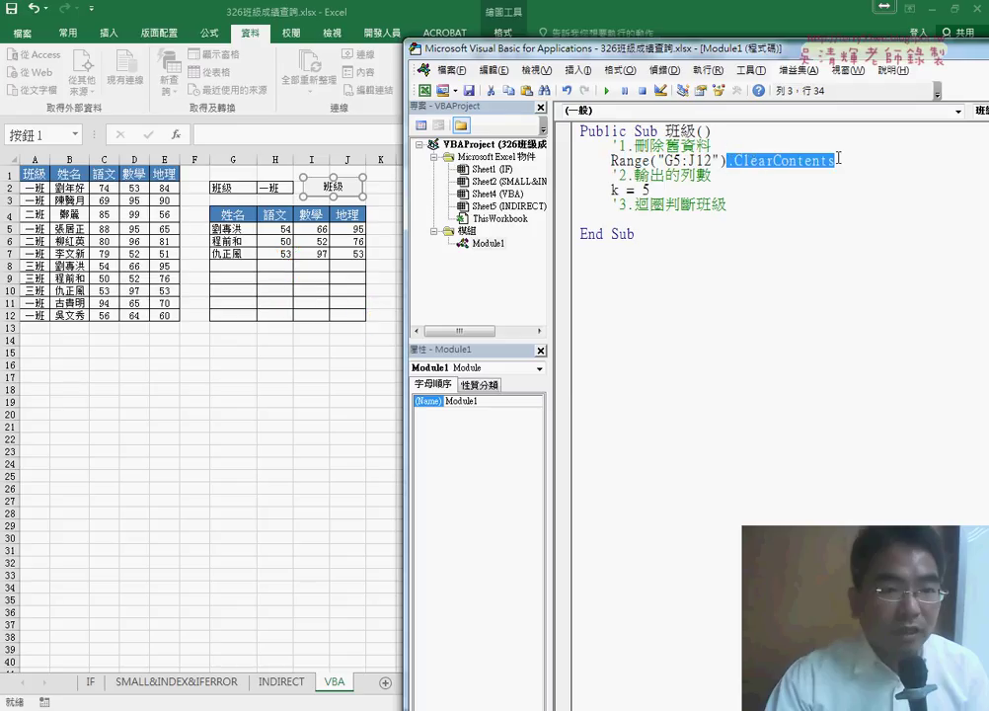
type(".")
type("ㄉ")
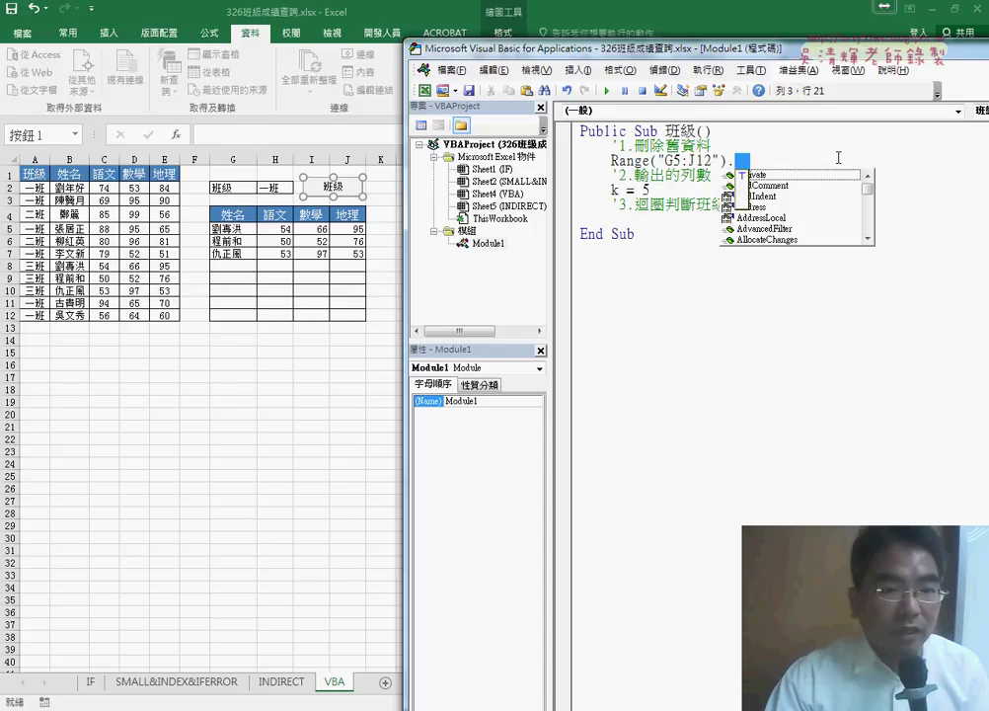
key("BackSpace")
type("c")
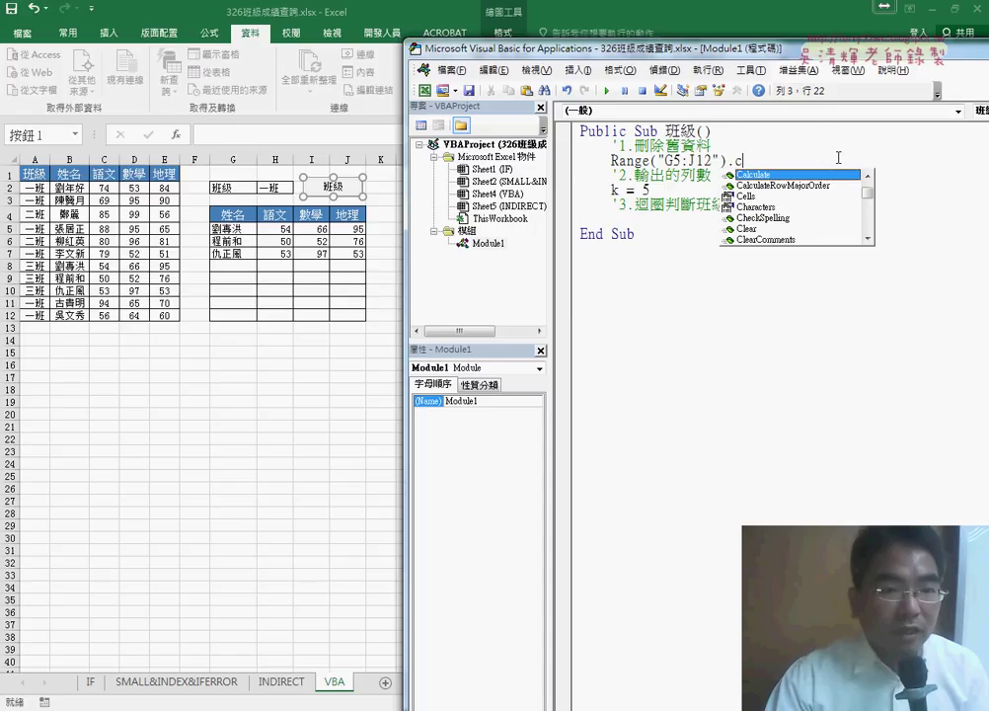
type("l")
key("Down")
key("Down")
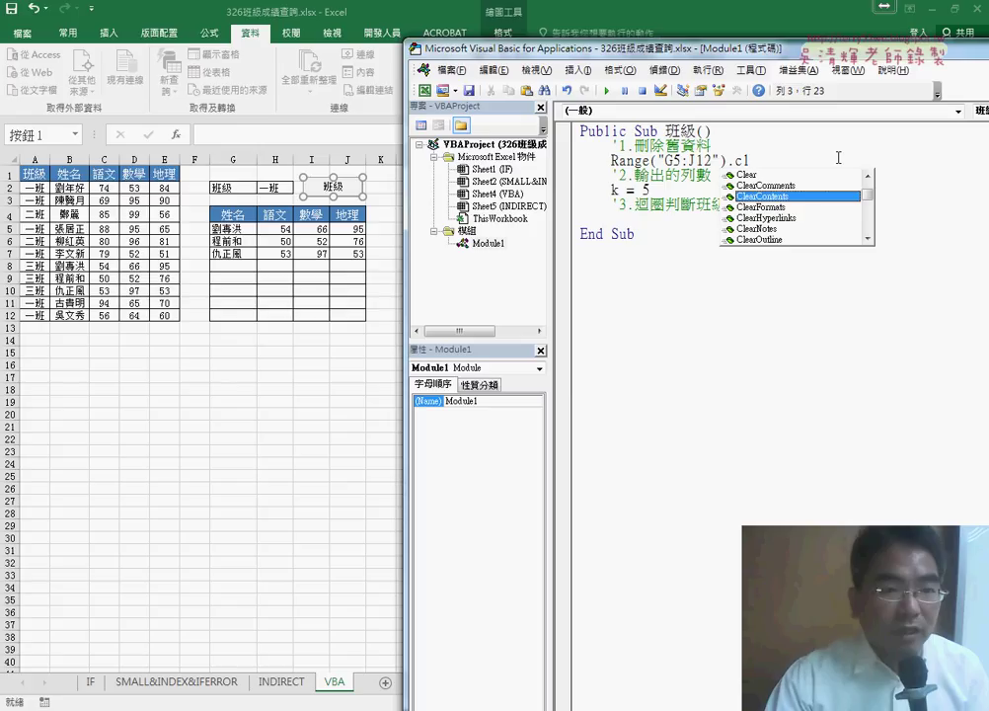
key("Up")
key("Up")
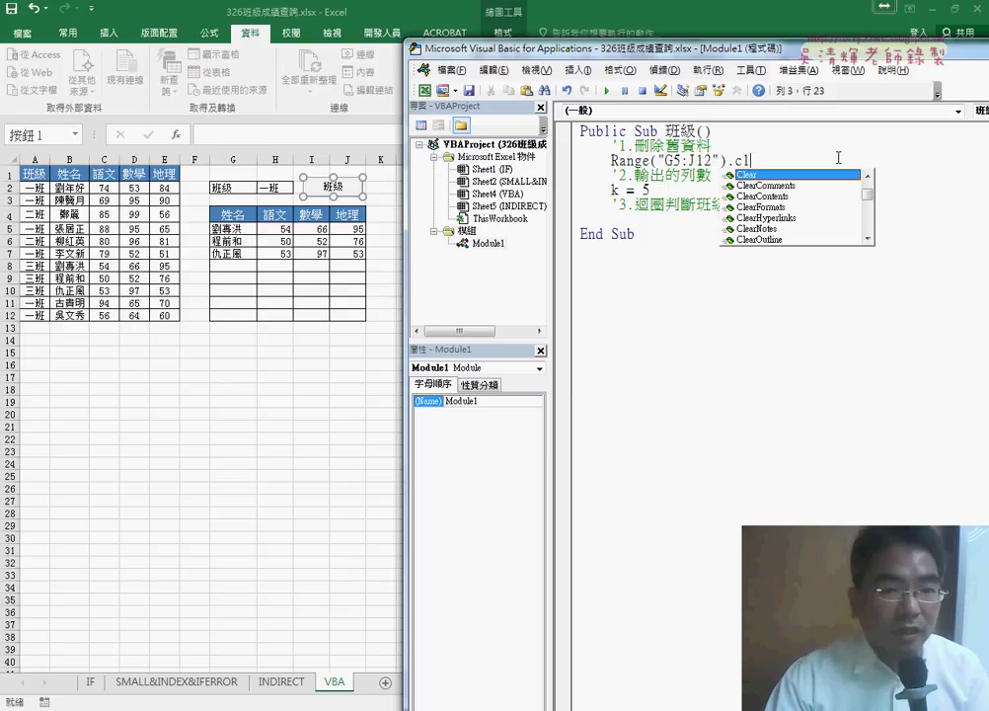
key("Down")
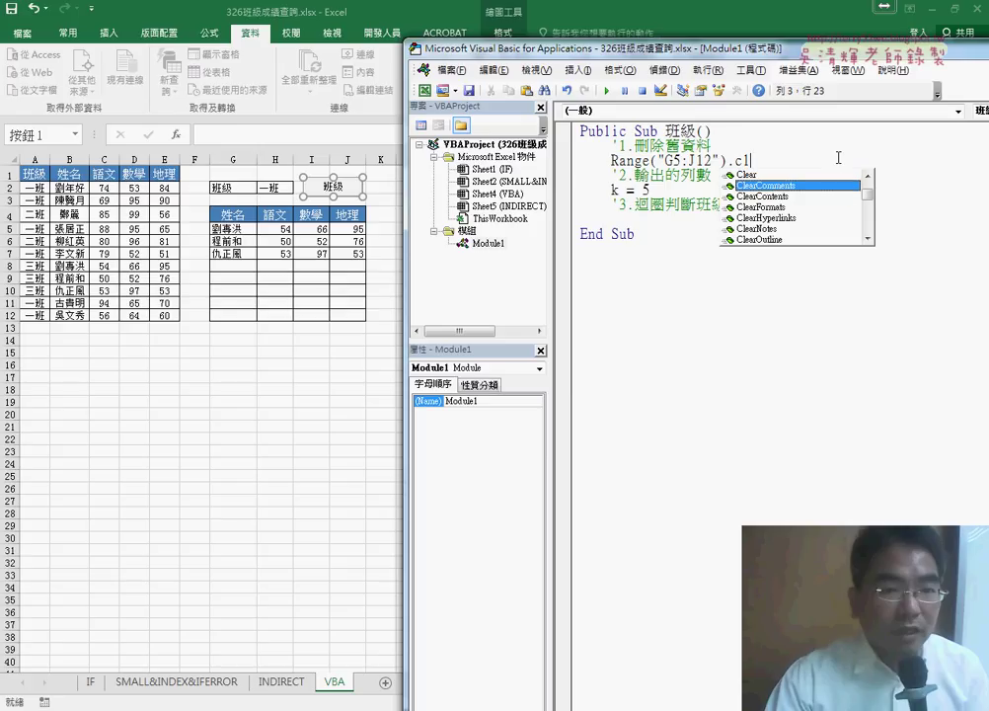
key("Down")
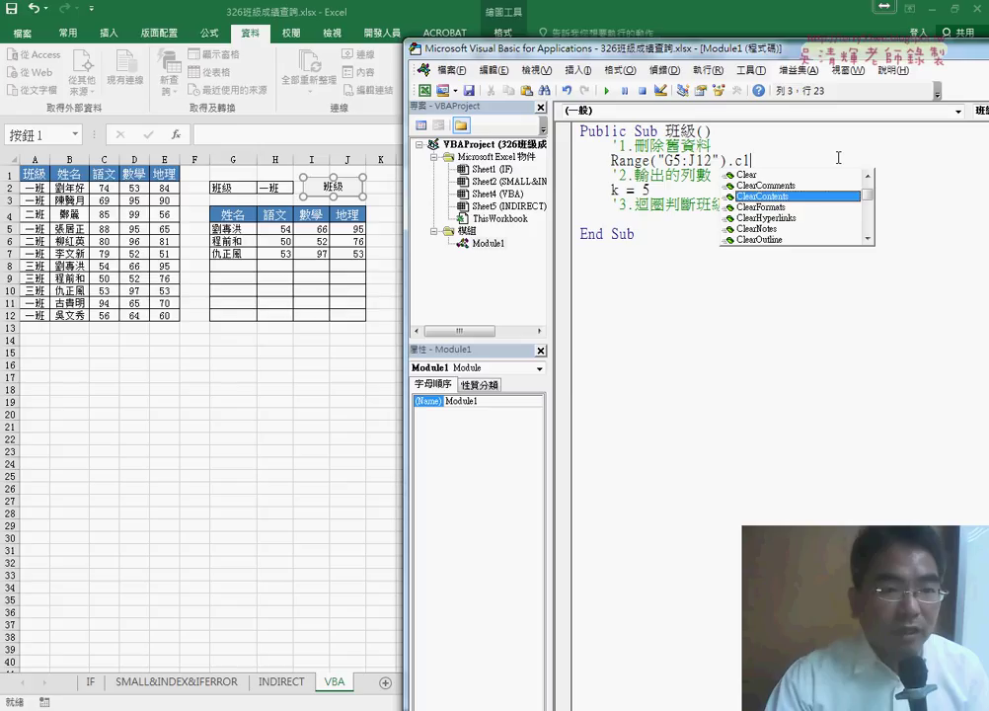
key("Tab")
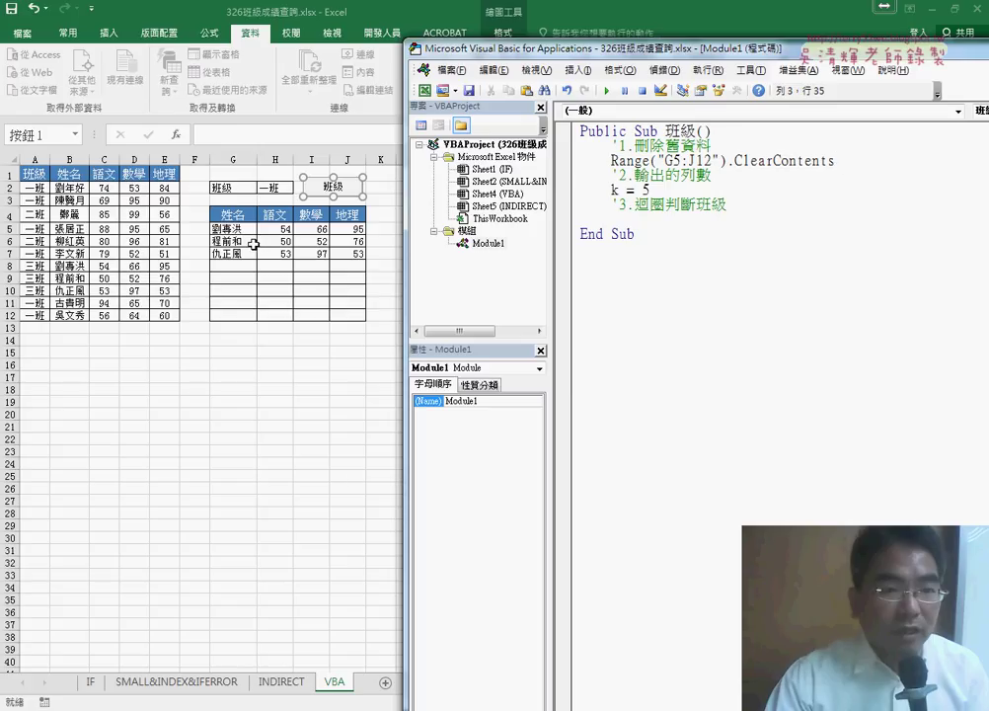
- Clear results table G5:J12, then return to the macro and highlight k = 5
left_click_drag(237, 230, 363, 314)
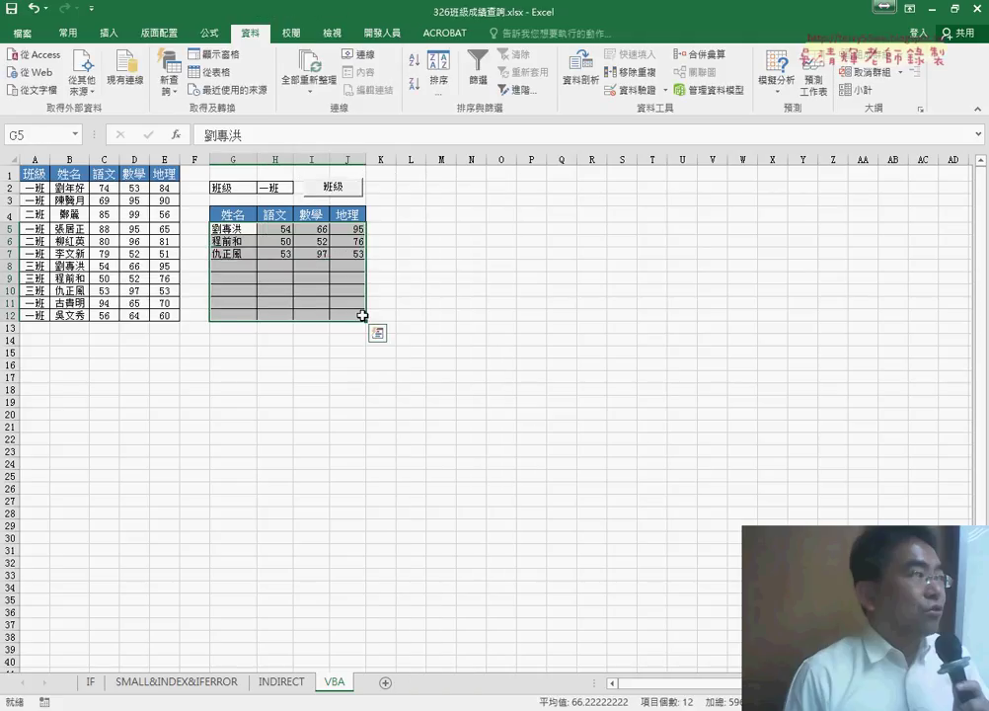
key("Delete")
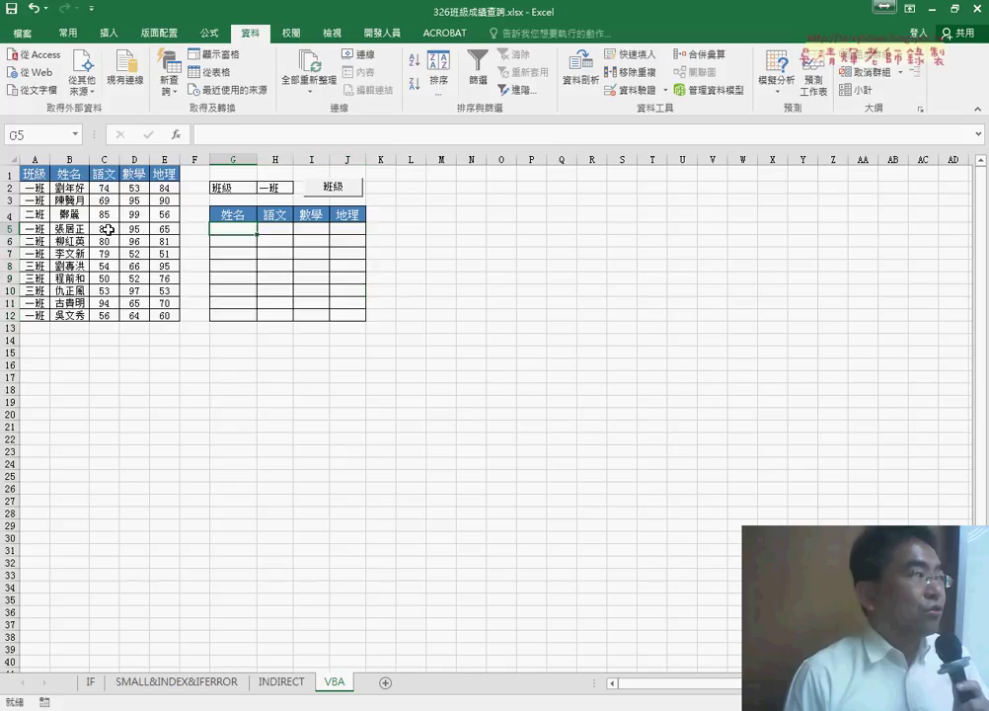
left_click(9, 228)
left_click(222, 230)
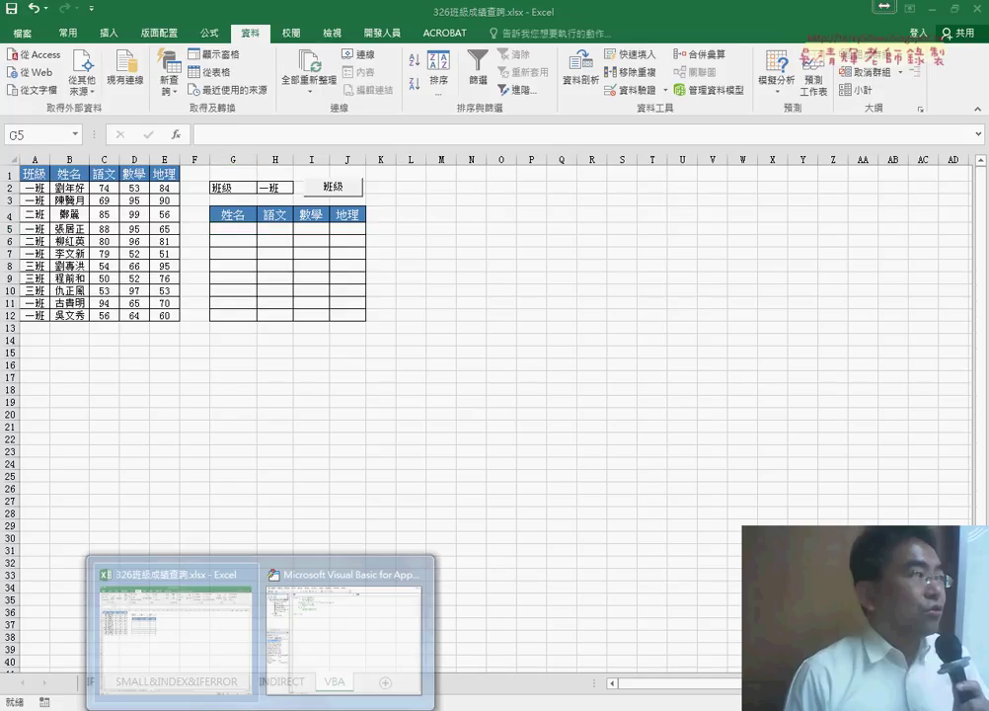
left_click(326, 609)
left_click_drag(651, 189, 612, 189)
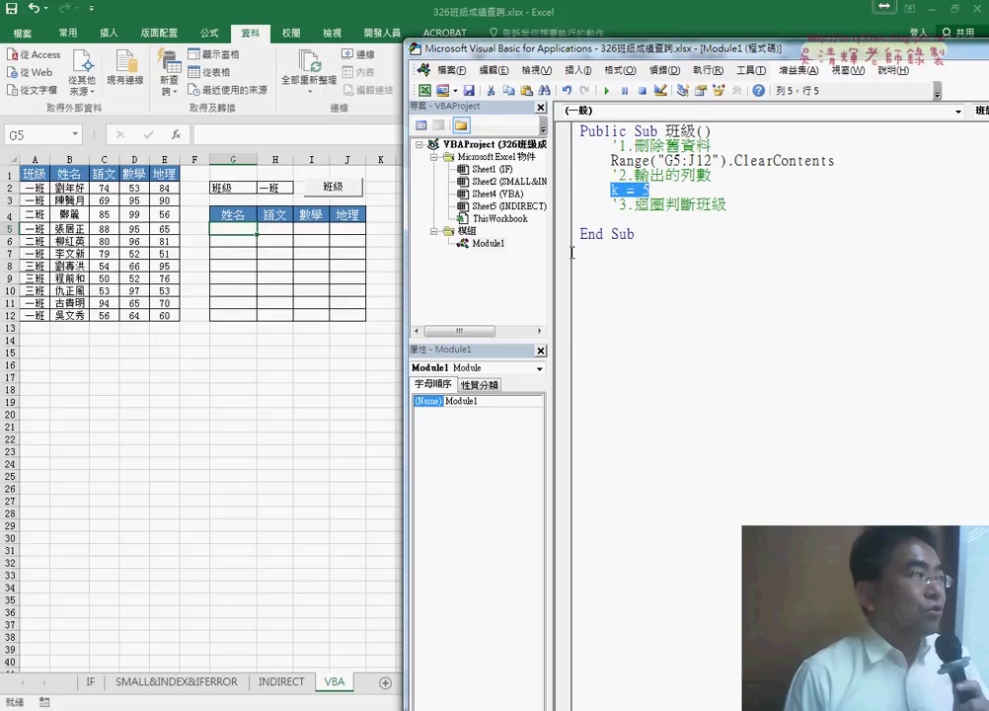
left_click(683, 221)
key("Tab")
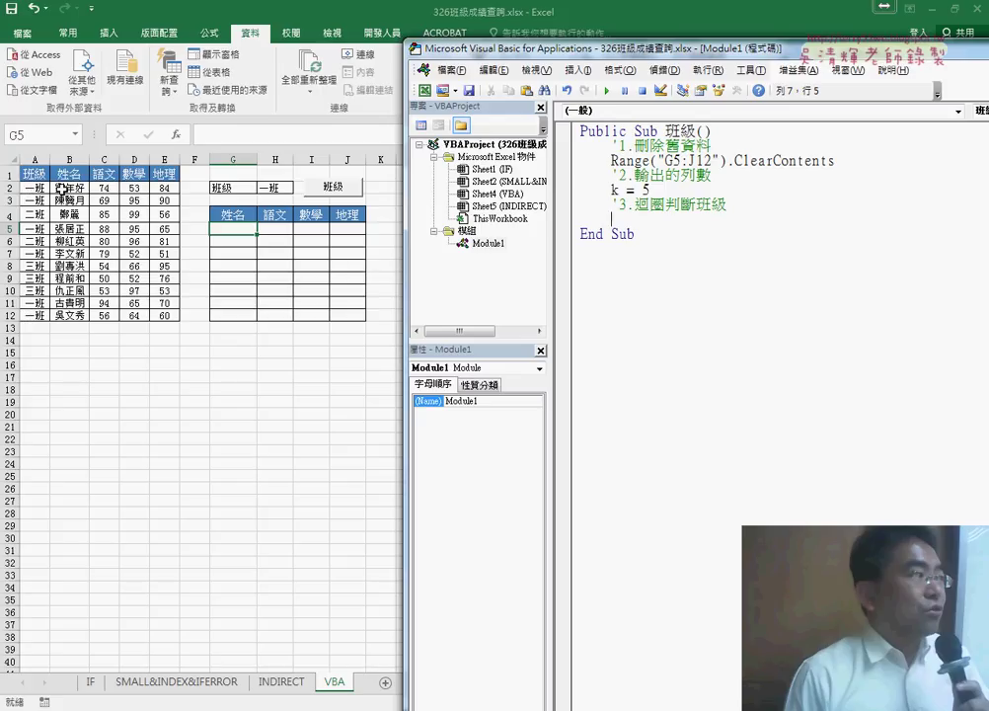
left_click_drag(61, 187, 159, 188)
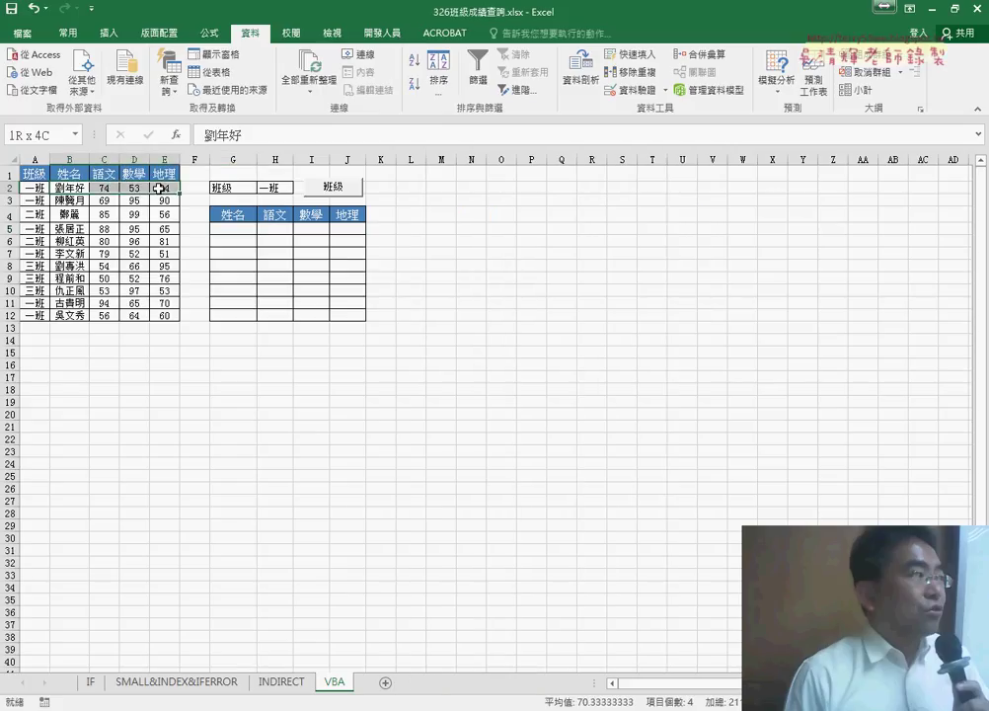
left_click_drag(230, 227, 348, 232)
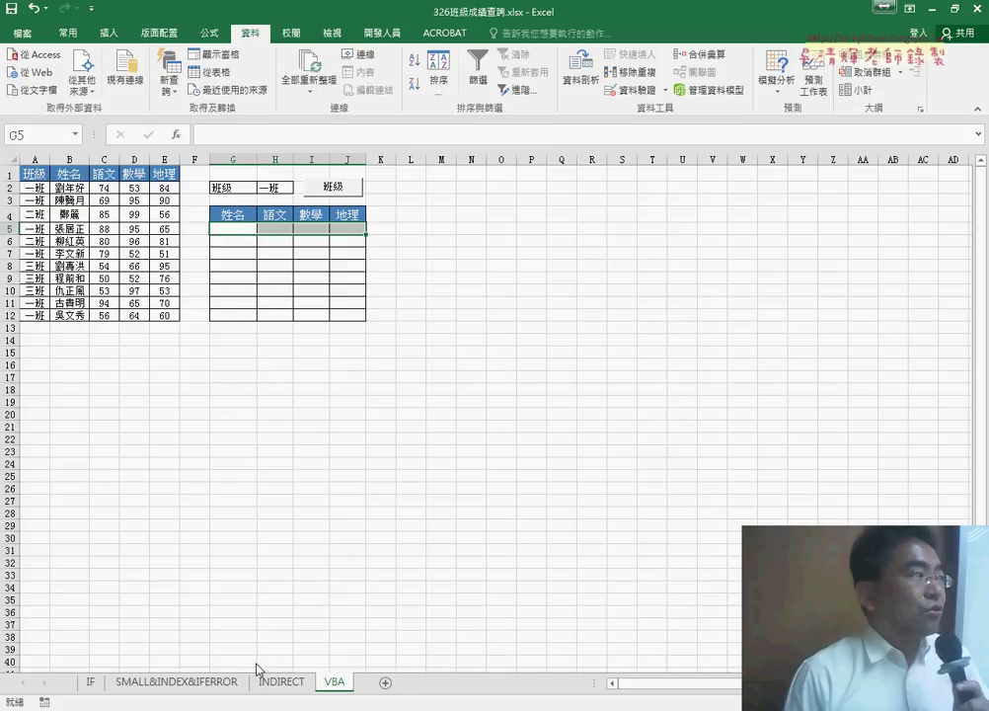
mouse_move(247, 706)
left_click(365, 655)
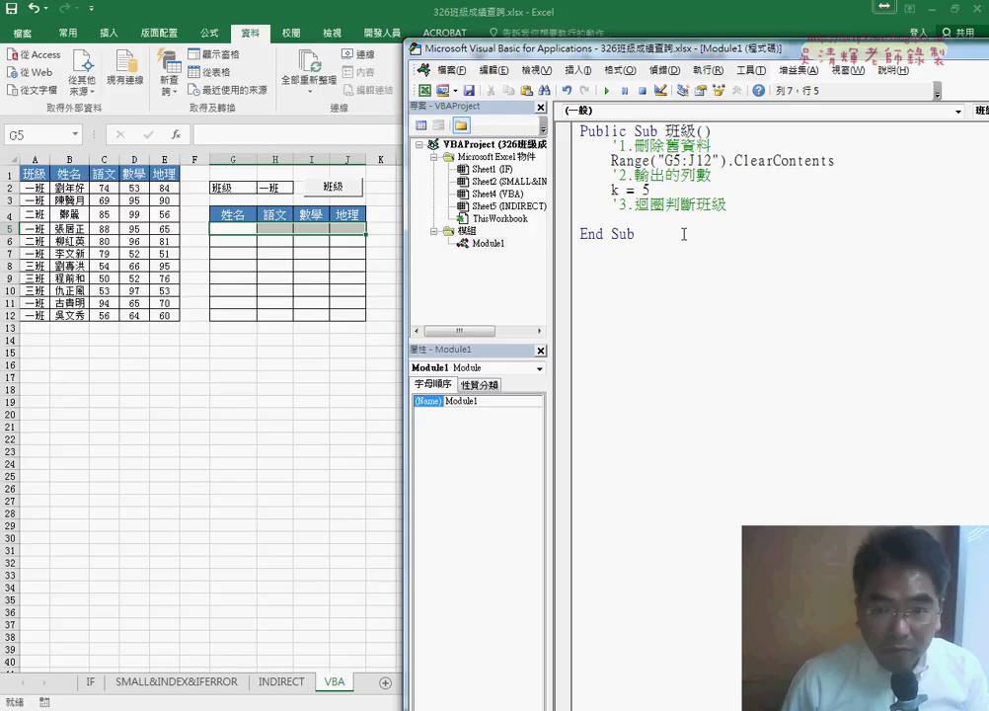
- Write a For i = 2 To 12 … Next loop containing If Cells(i, "A") = Range("H2") Then
type("for ")
type("i=")
type("2 to ")
type("12")
key("Return")
key("Return")
type("n")
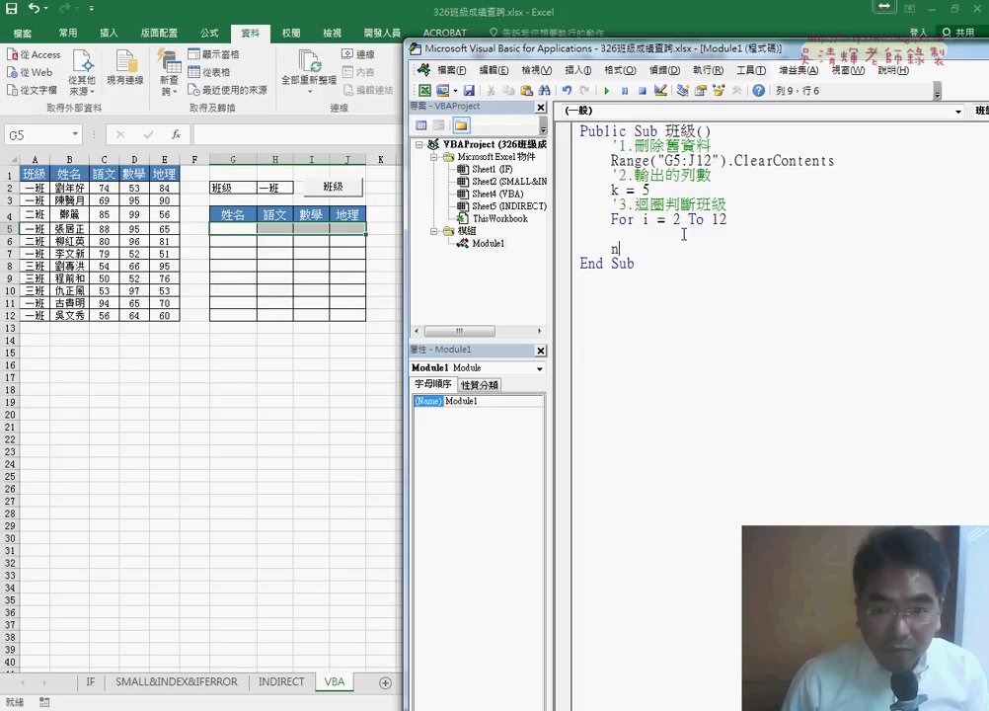
type("ext")
key("Up")
key("Tab")
type("if")
type(" cellsa")
key("BackSpace")
type("(")
type("i, ")
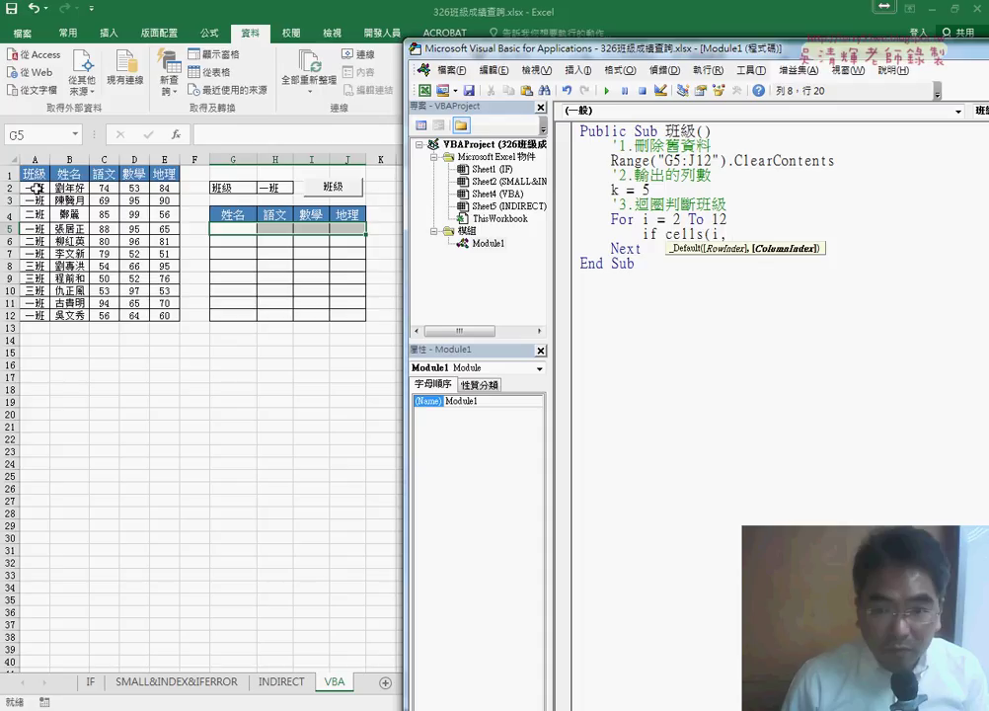
type("\"A\")")
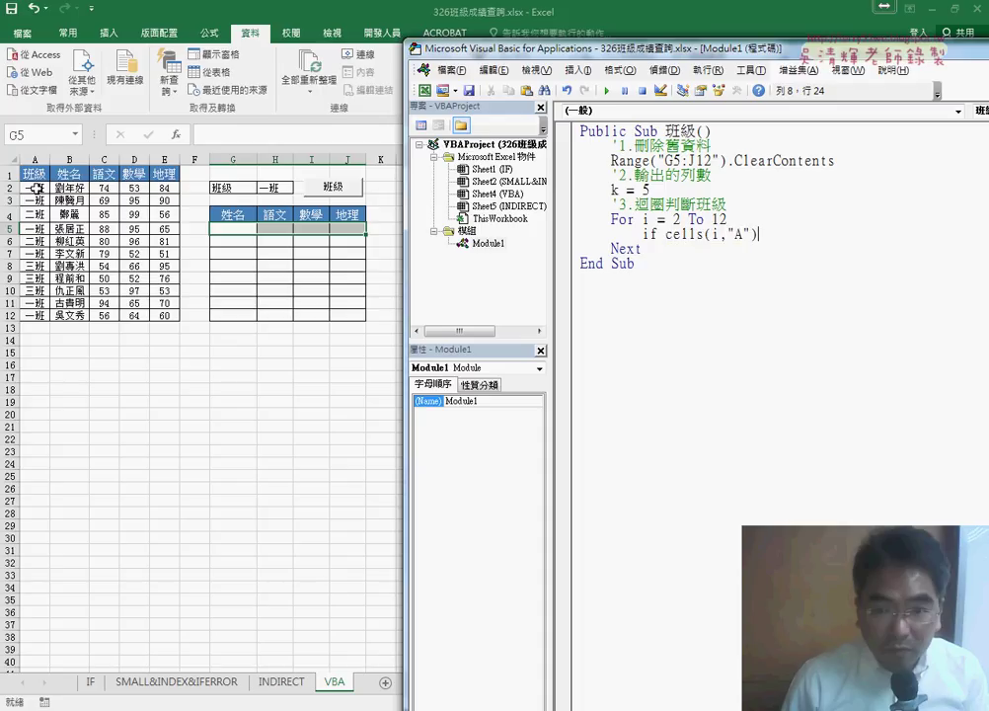
type("=")
type("ra")
type("nge(")
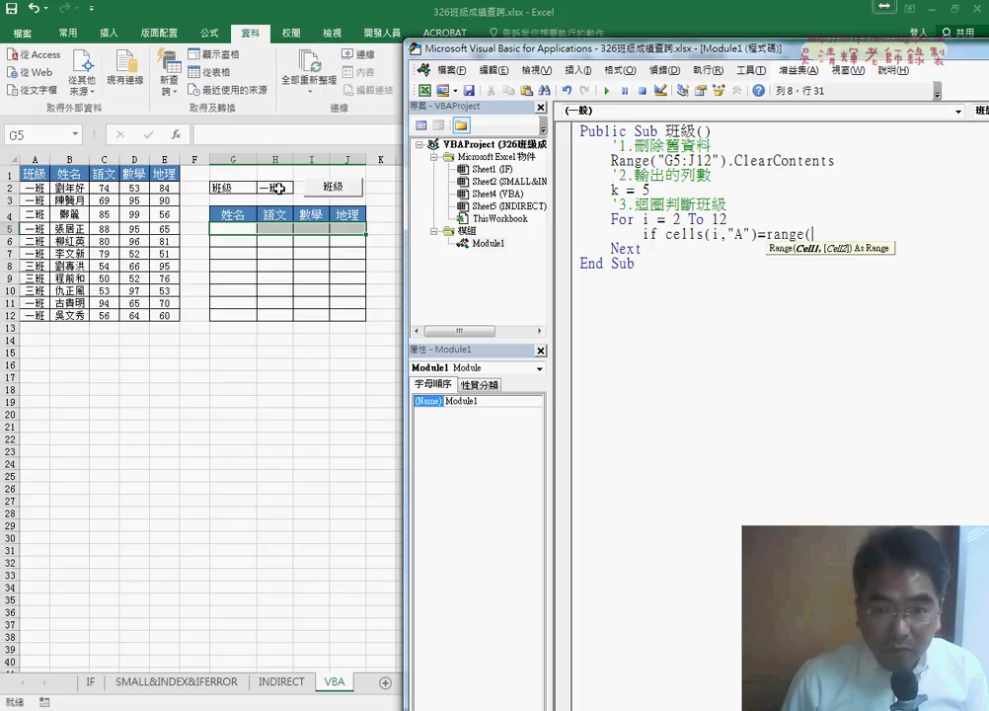
type("\"H2")
type("\")")
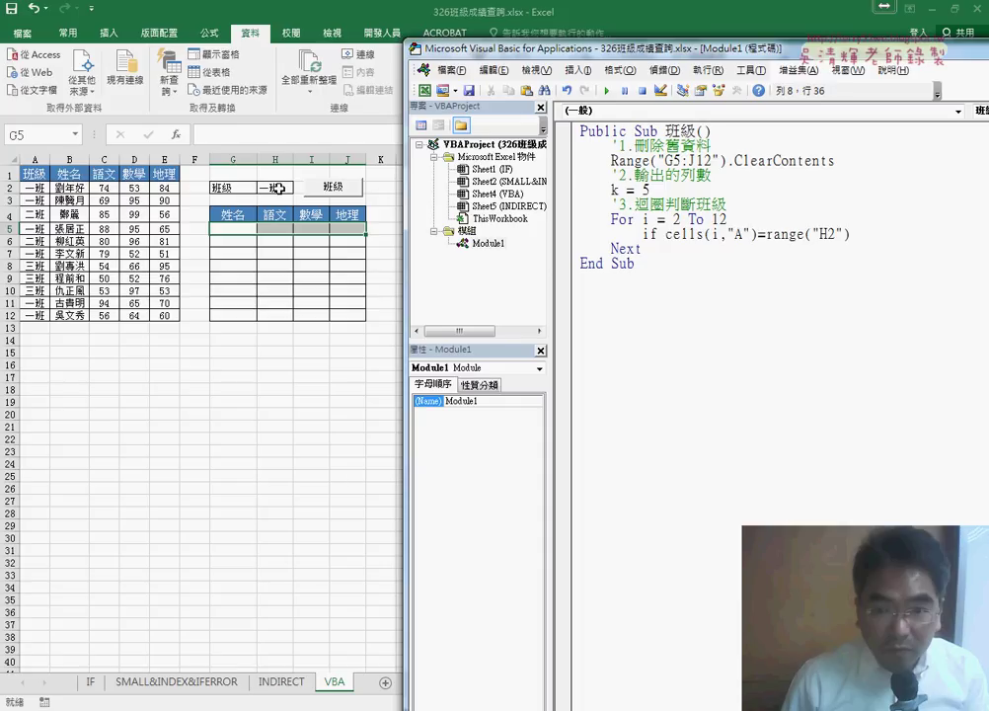
type(" then")
key("Return")
key("Return")
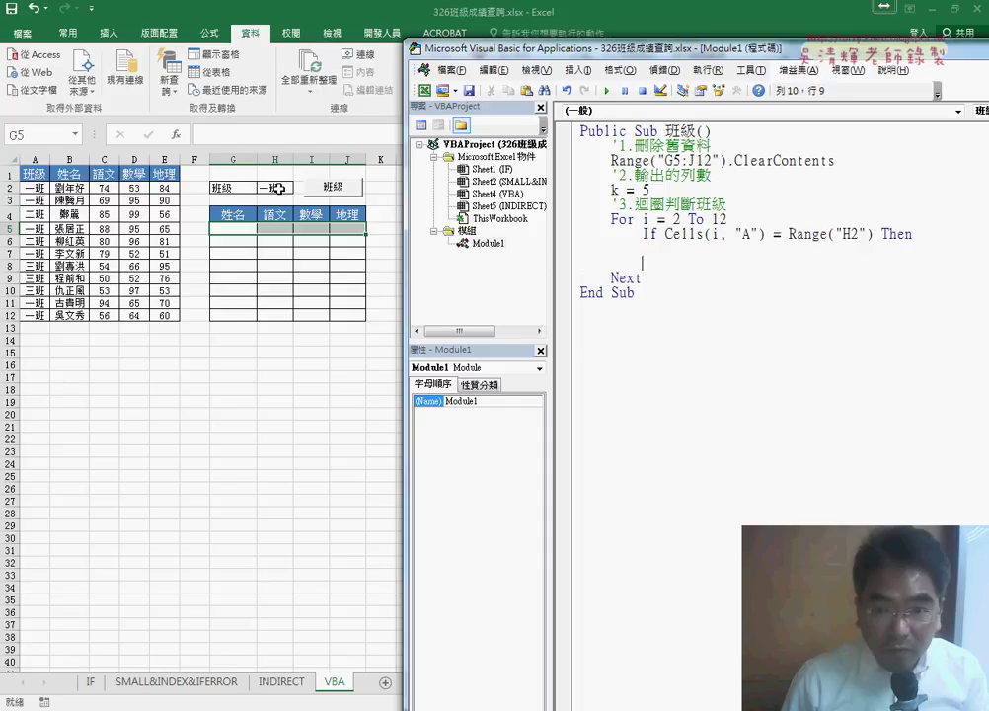
- Add End If and, inside the block, cells(k,"G")=cells(i,"B") to copy the student's name
type("end i")
type("f")
key("Up")
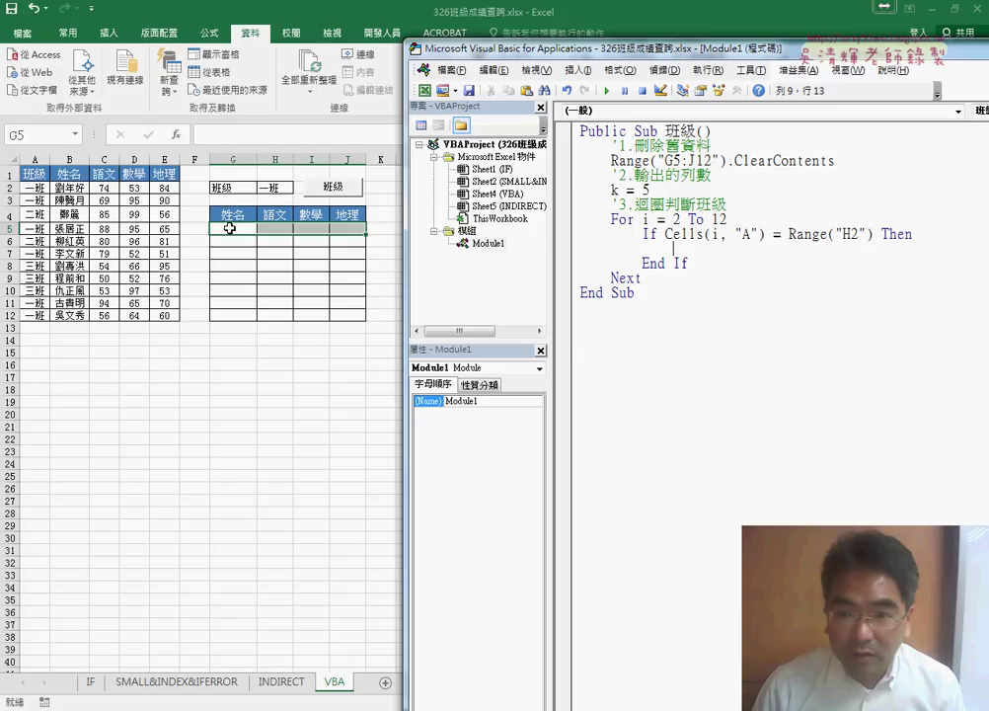
type("cell")
type("s(")
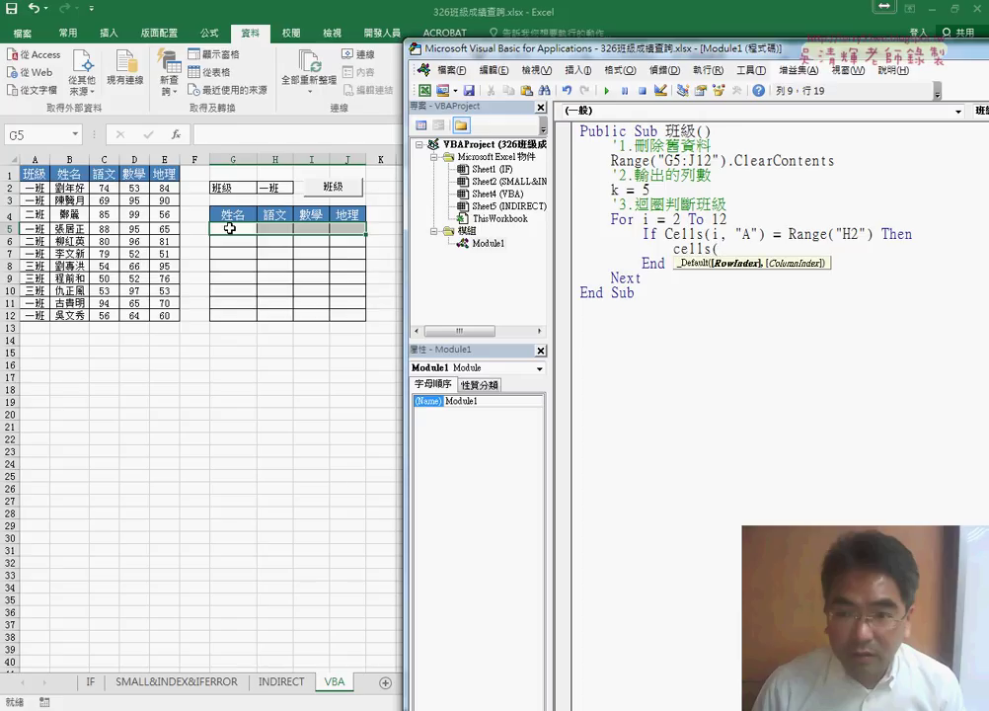
type("k")
type(",\"")
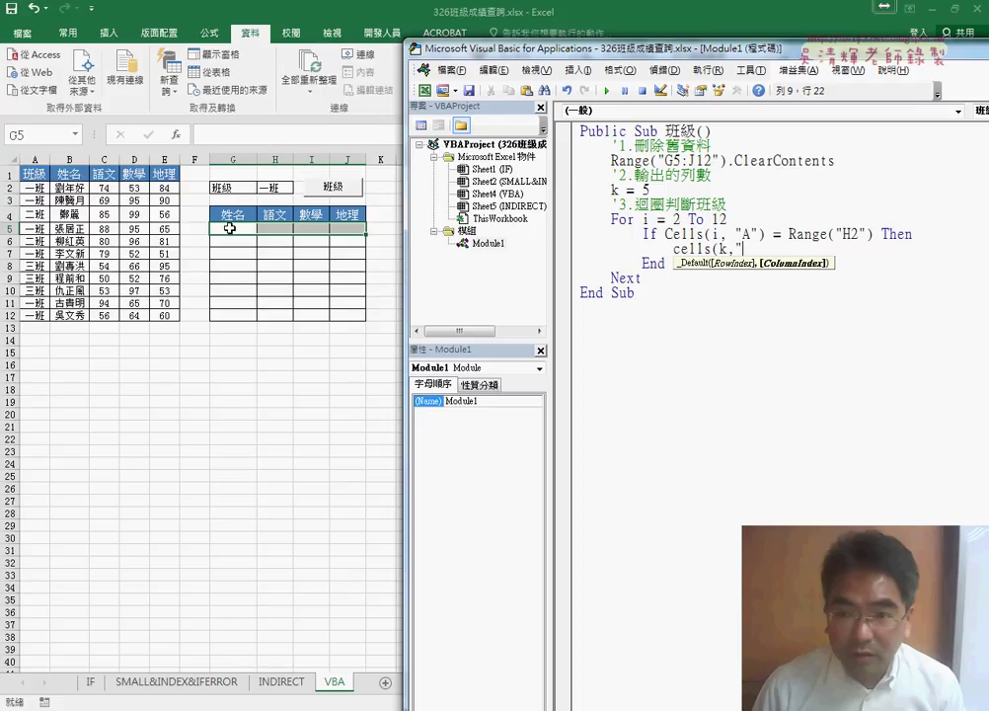
type("G\"")
type(")=")
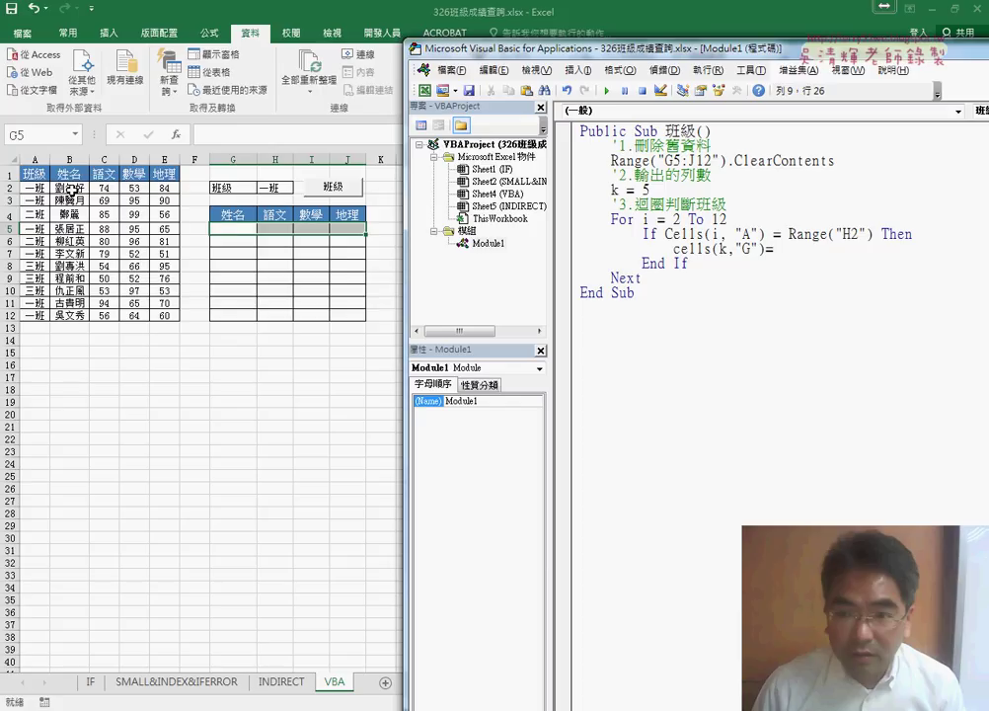
type("ce")
type("ll")
type("s(")
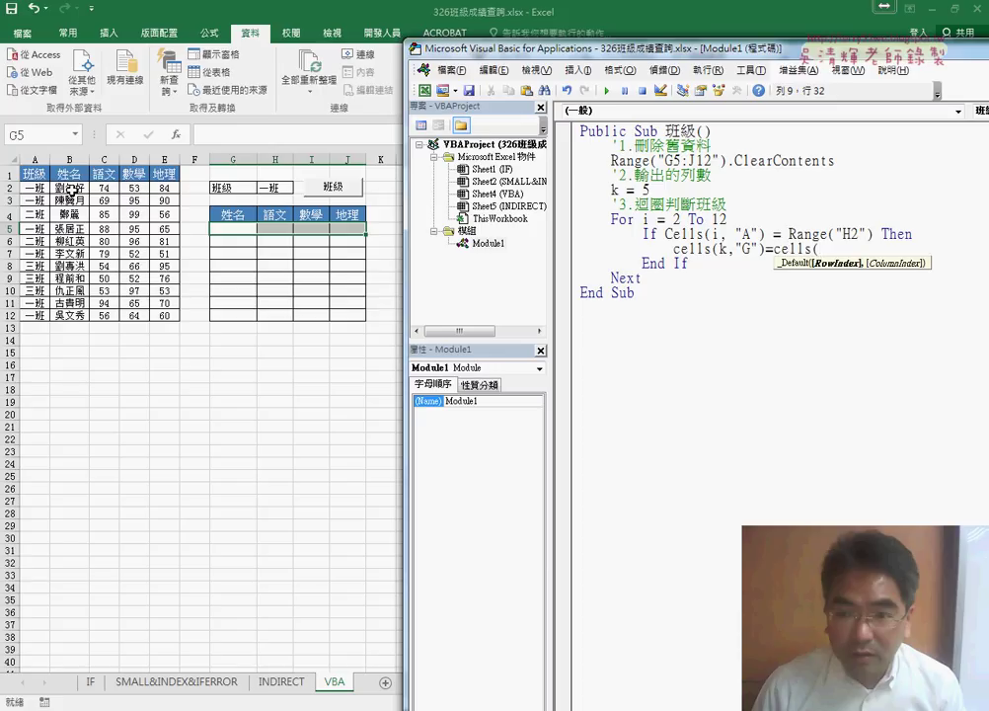
type("i")
type(",")
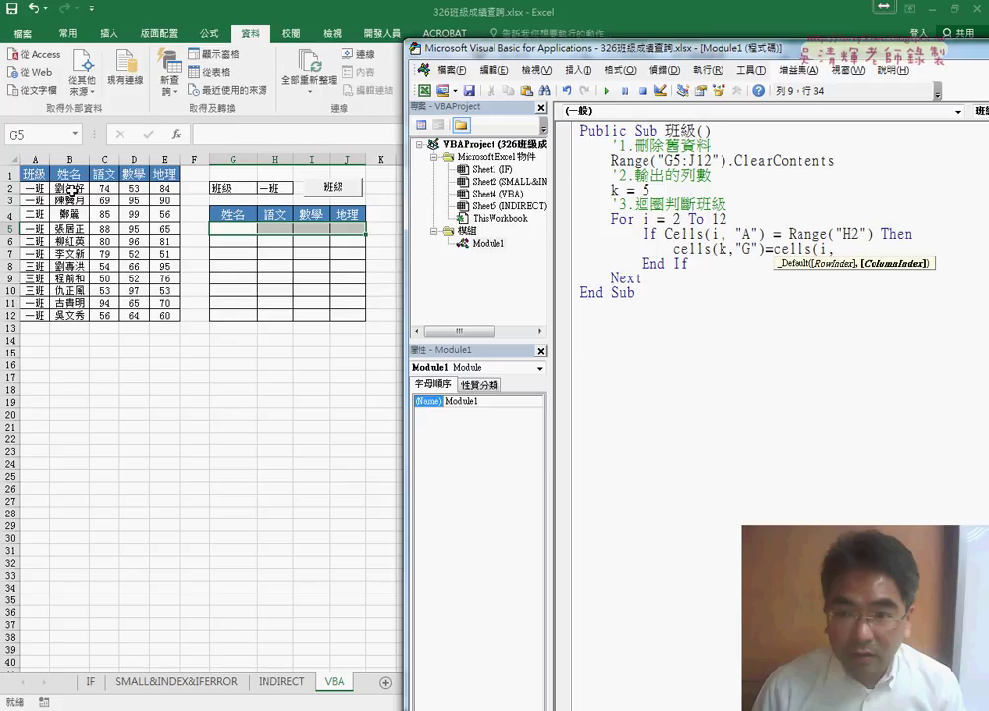
type("\"B")
type("\")")
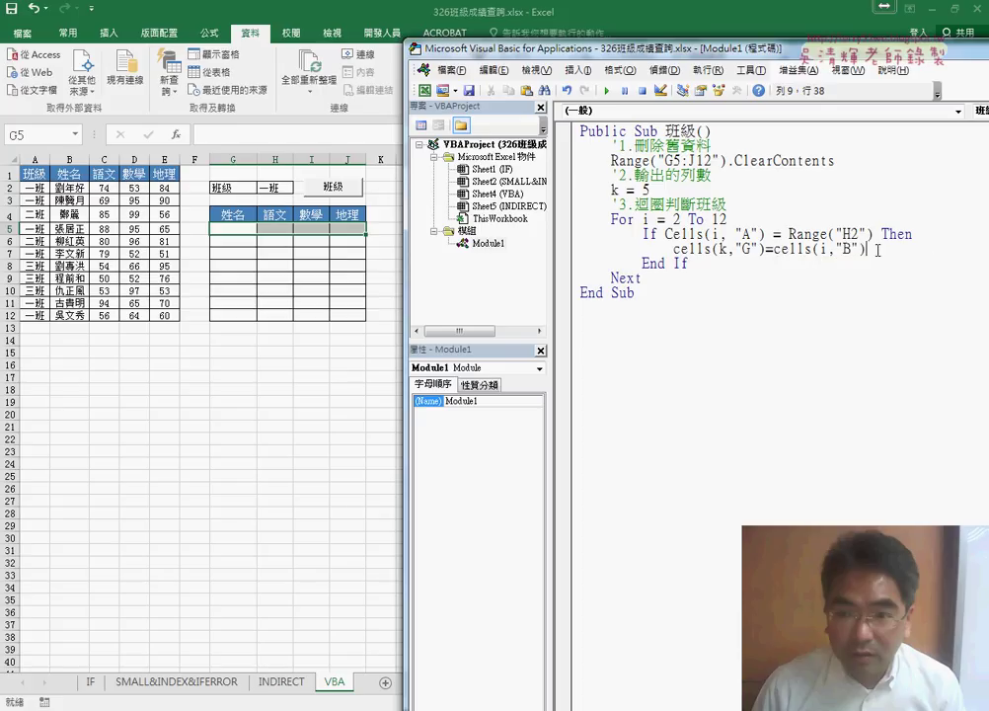
left_click_drag(877, 250, 673, 250)
key("ctrl+c")
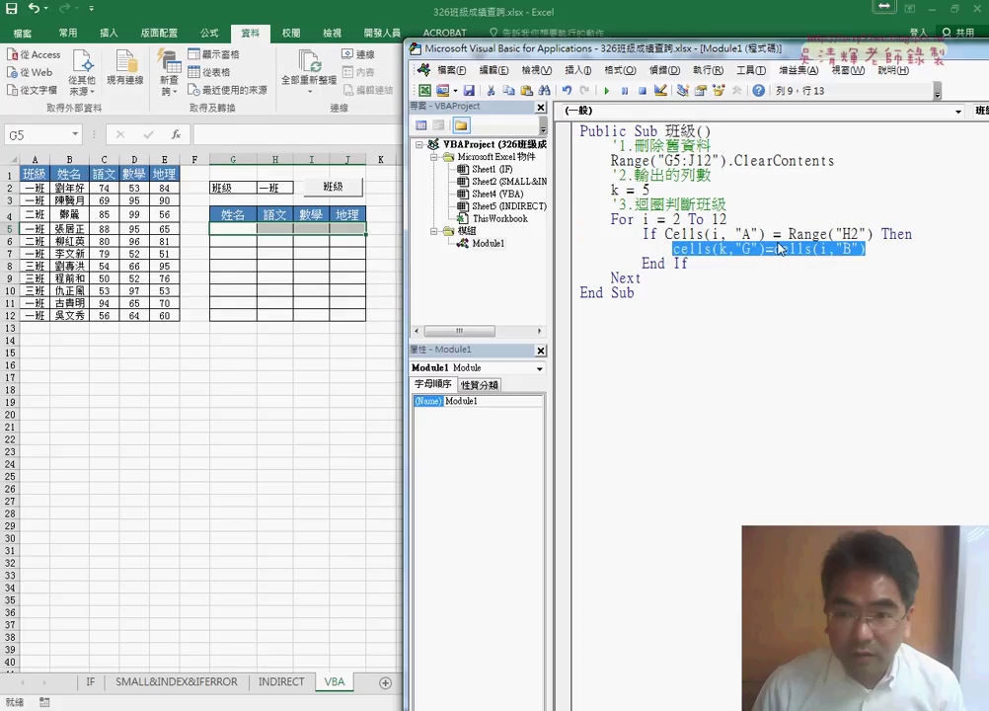
- Paste three more copies of the name-copy Cells line below it
left_click(873, 250)
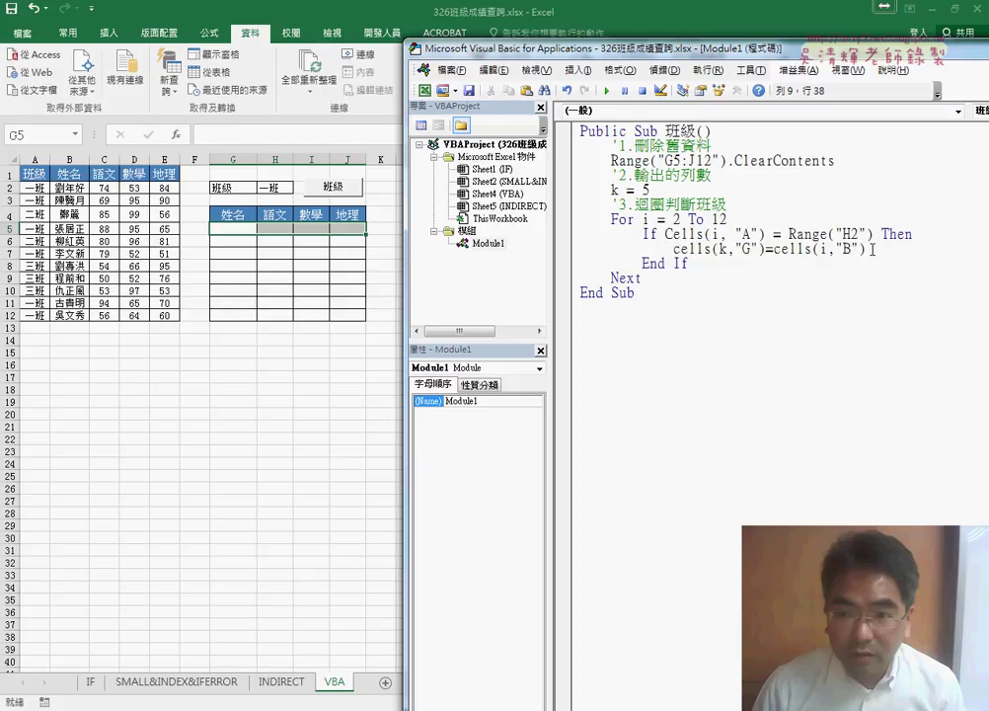
key("Return")
key("ctrl+v")
key("Return")
type("Cells(k, \"G\") = Cells(i, \"B\")")
key("Return")
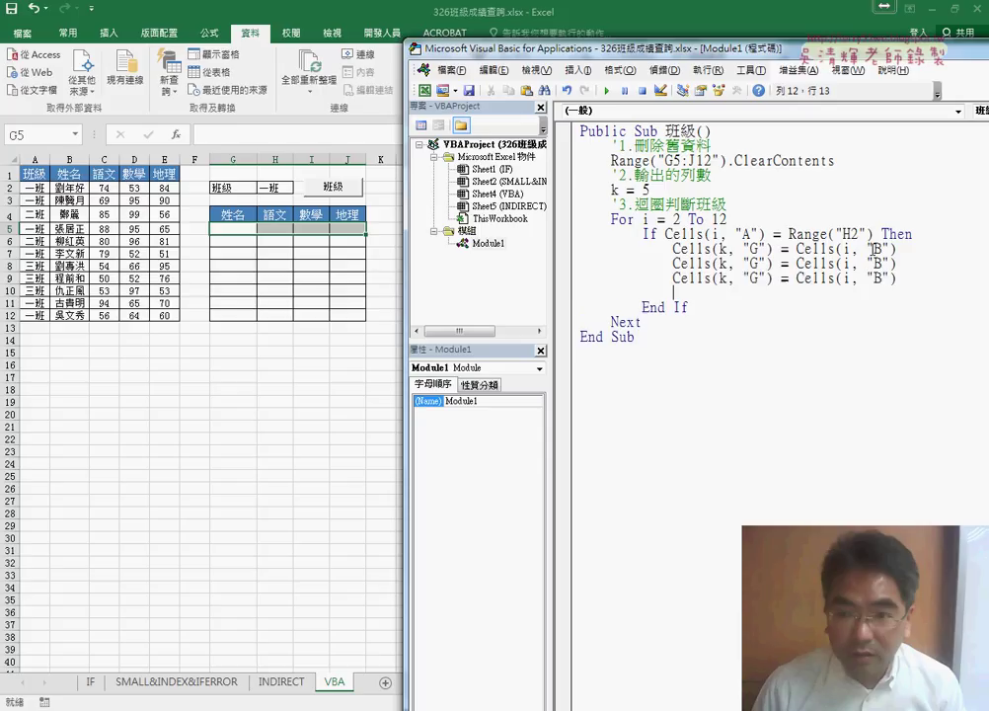
key("ctrl+v")
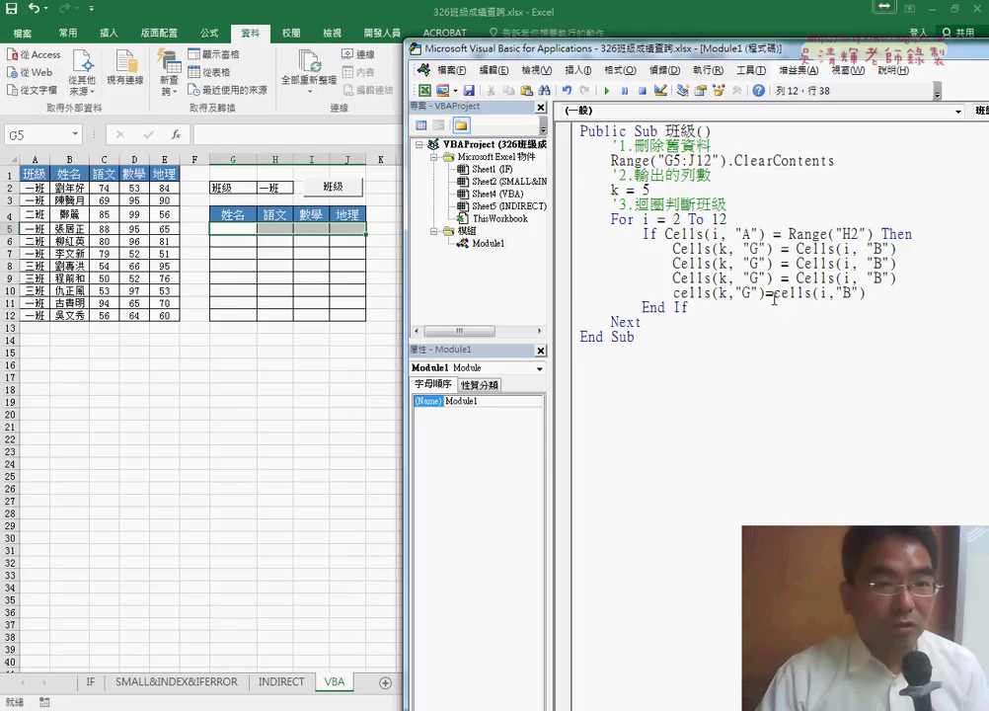
- Edit the copied lines' column pairs to H/C, I/D and J/E
left_click(751, 263)
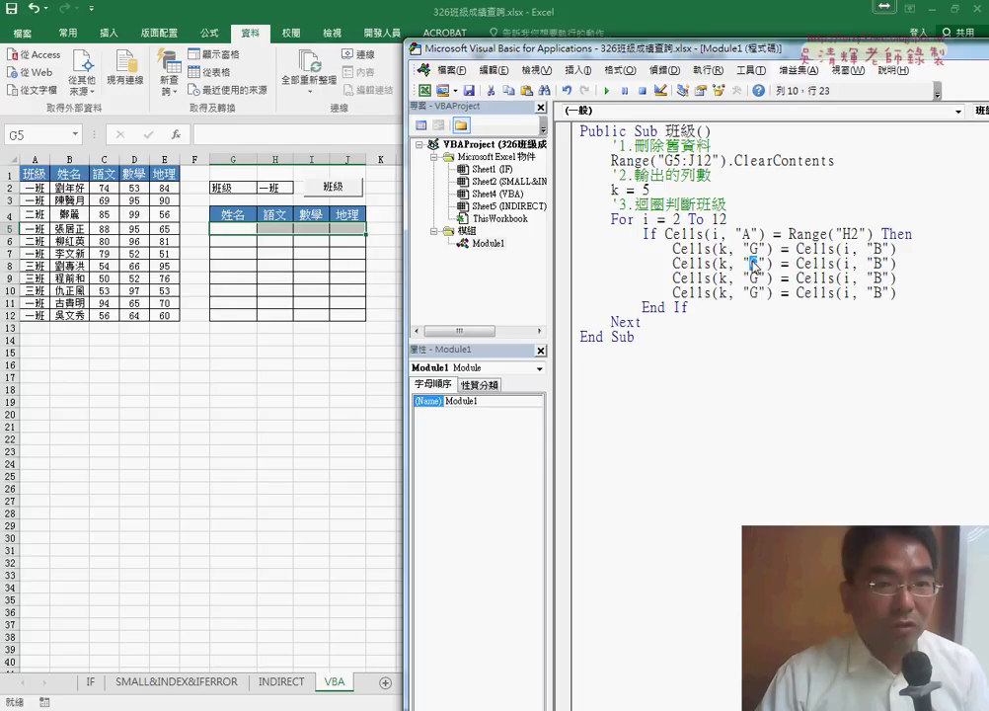
type("H")
double_click(752, 278)
left_click(756, 292)
key("BackSpace")
type("J")
double_click(877, 262)
type("C")
double_click(876, 278)
type("D")
double_click(875, 292)
type("E")
- Add k=k+1 after the copy lines, before End If
left_click(913, 289)
key("Return")
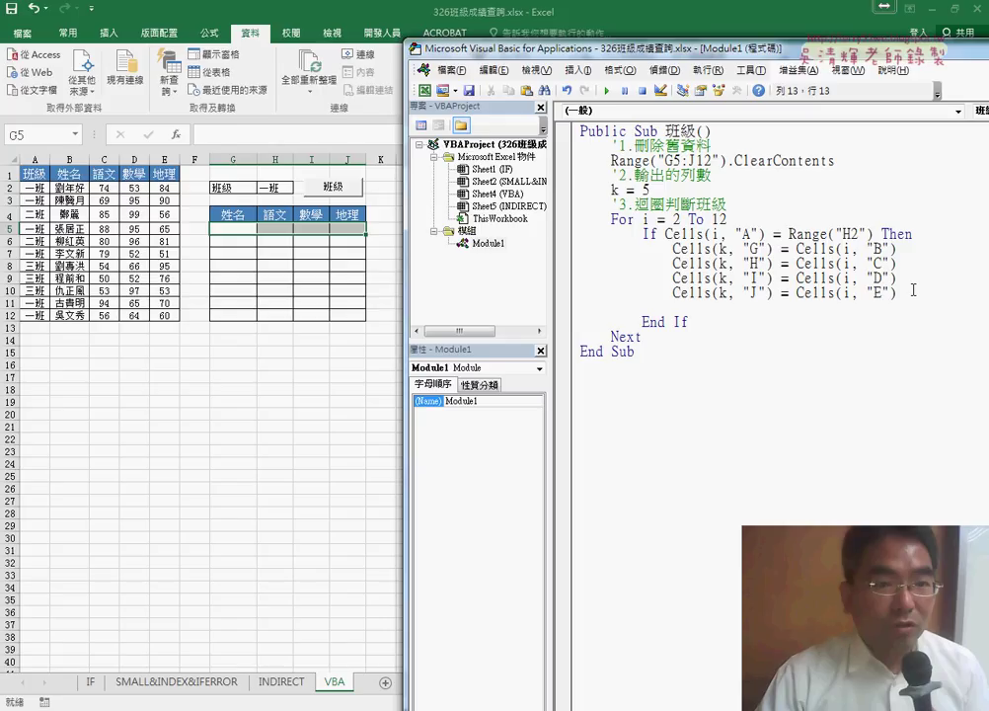
type("k")
type("=k+")
type("1")
- Highlight the k = k + 1 counter increment in the 班級 macro to explain it
left_click(581, 367)
left_click_drag(743, 306, 705, 306)
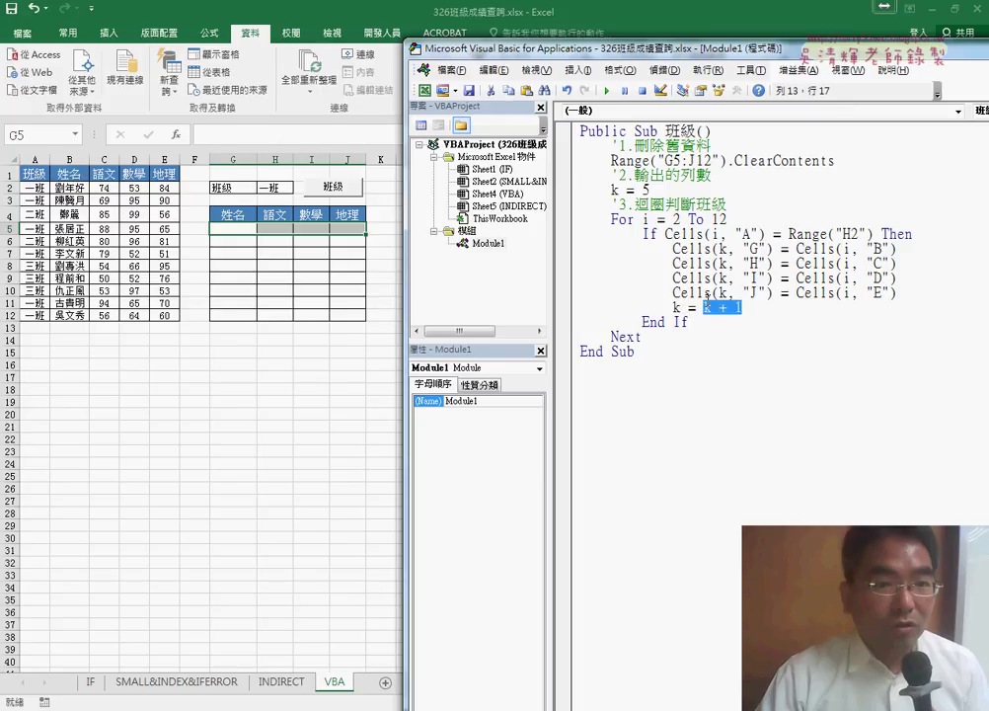
double_click(677, 307)
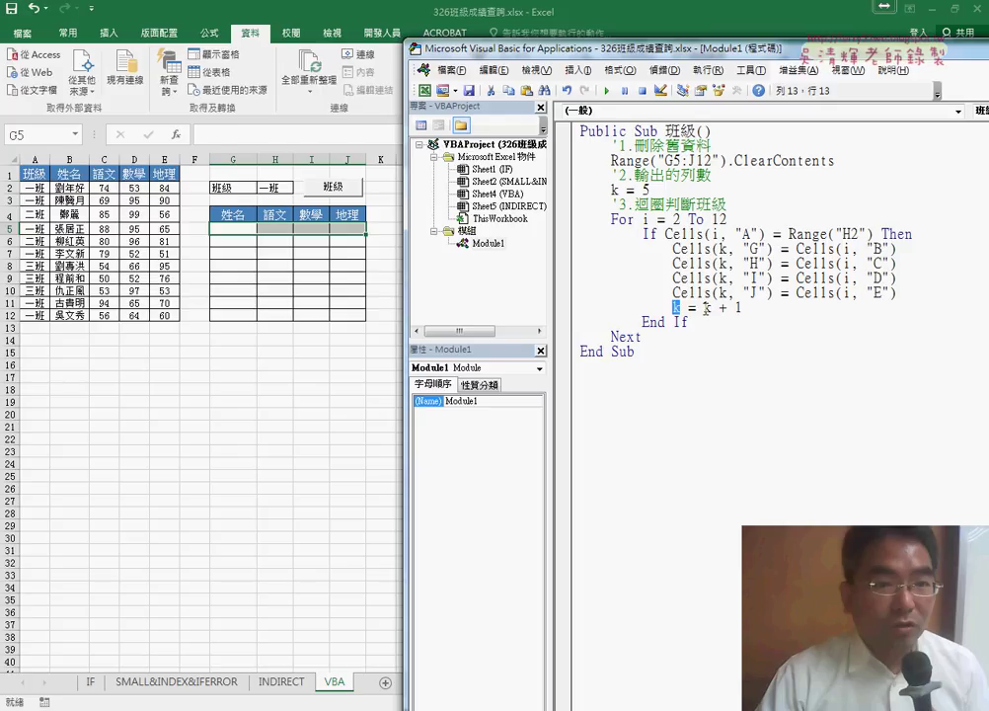
left_click_drag(705, 308, 742, 307)
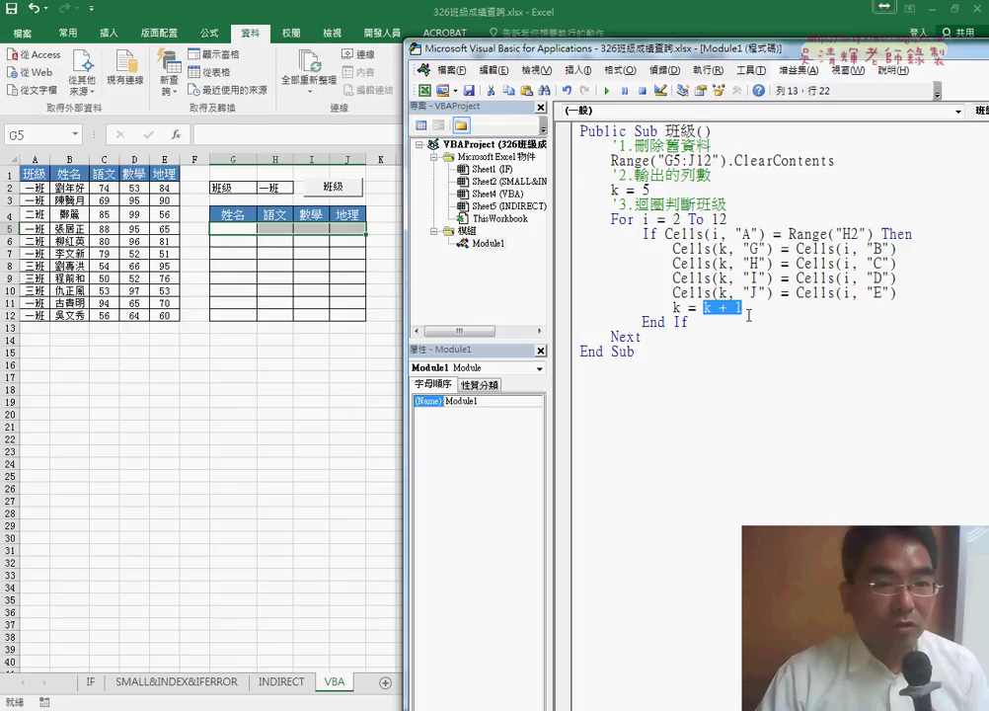
left_click(721, 392)
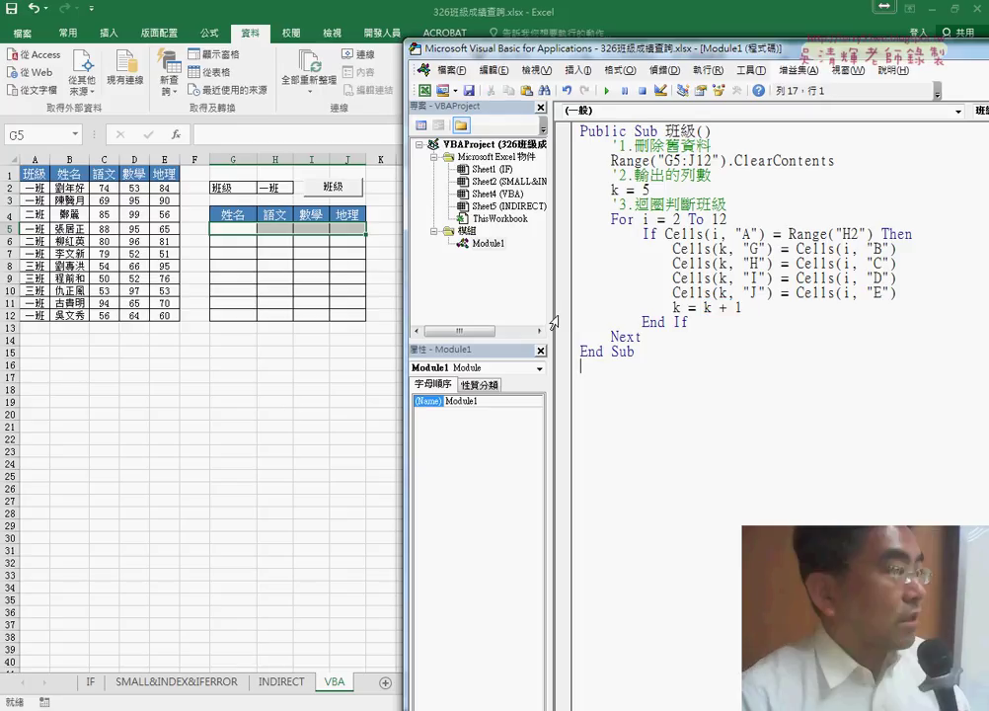
left_click(643, 233)
- Back on the sheet, choose 一班 in H2 and run the 班级 button to list its students
key("alt+F11")
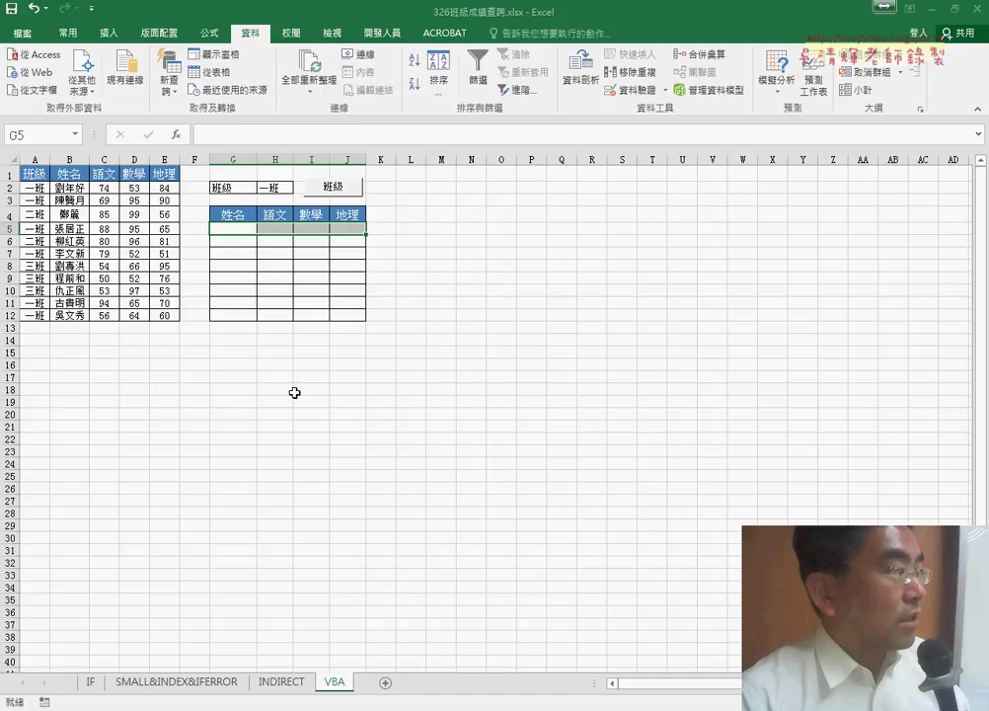
left_click(286, 188)
left_click(298, 188)
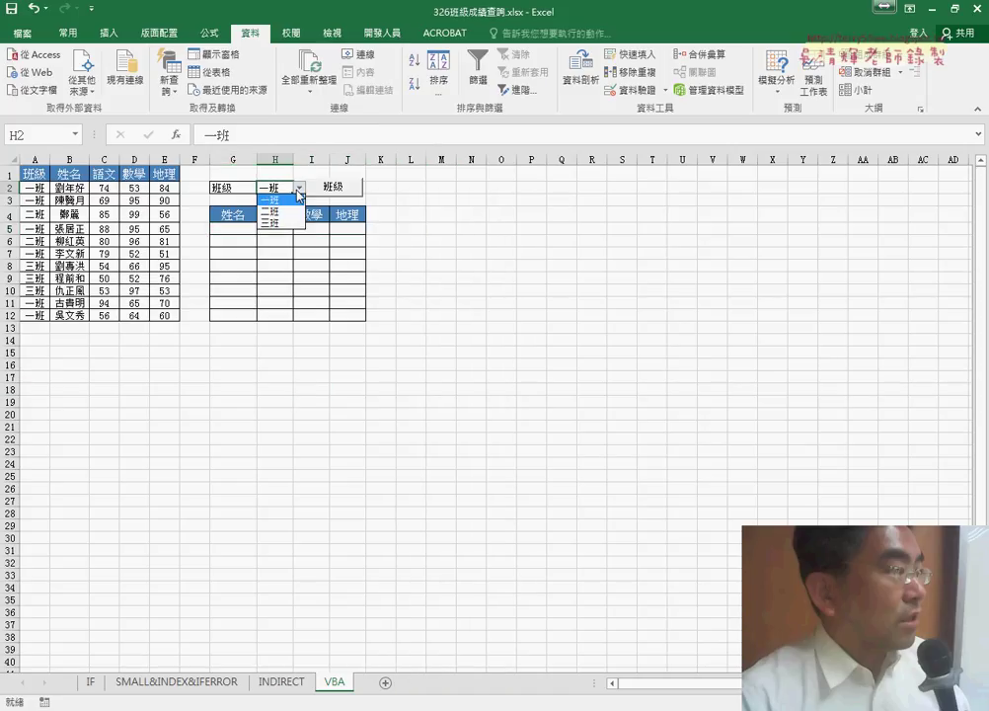
left_click(268, 199)
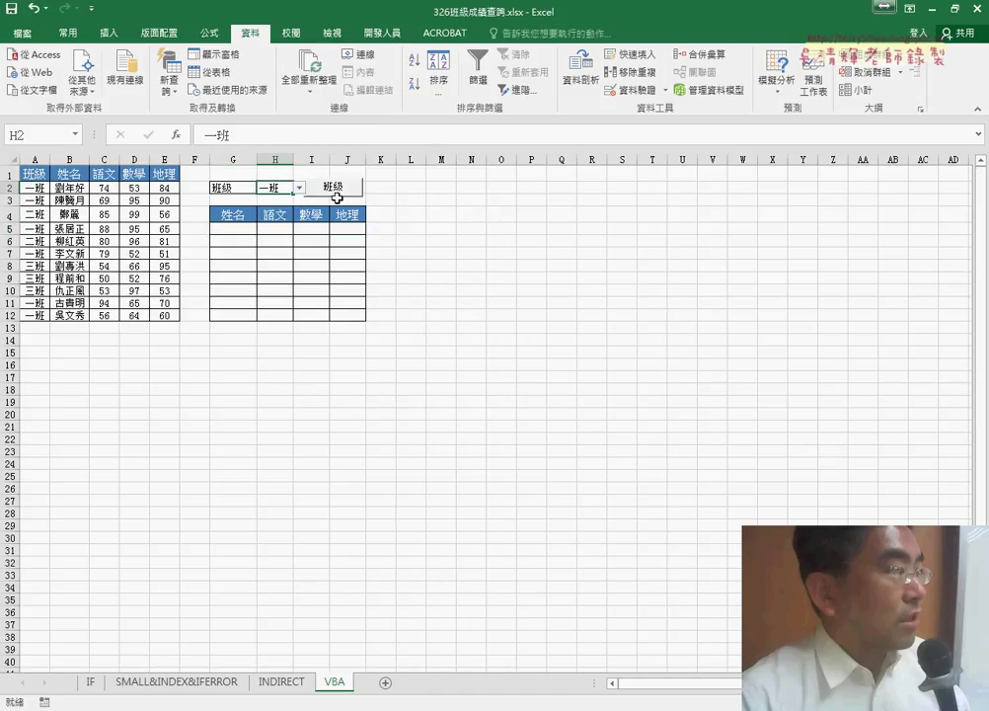
left_click(337, 190)
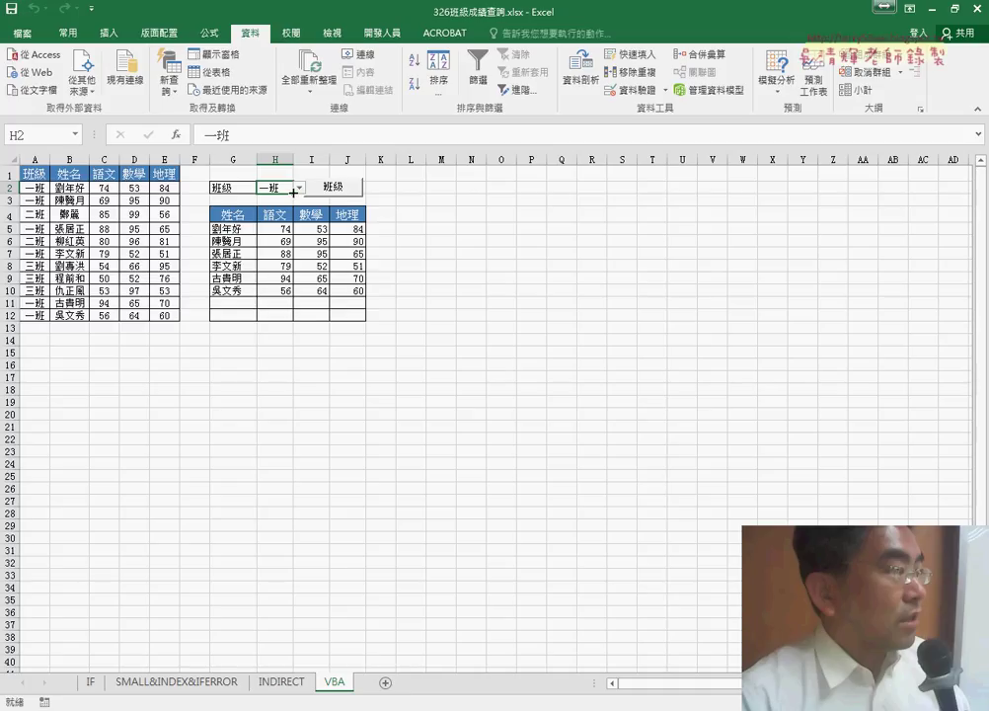
- Run the lookup for 二班 and then 三班, ending with three 三班 students listed
left_click(298, 188)
left_click(267, 211)
left_click(329, 194)
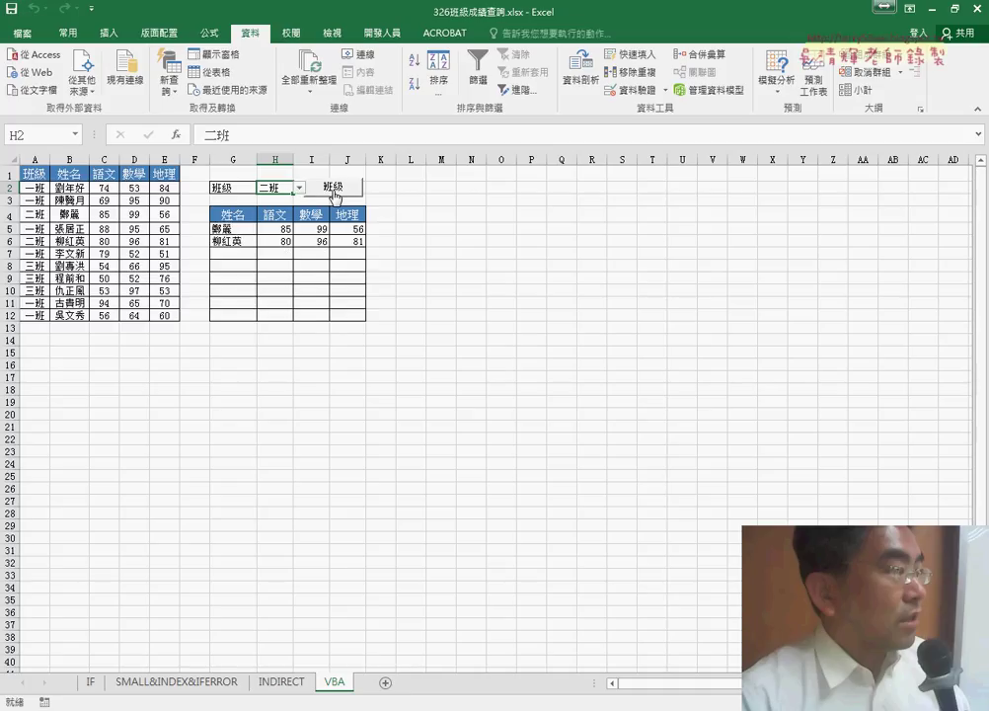
left_click(298, 187)
left_click(271, 224)
left_click(343, 191)
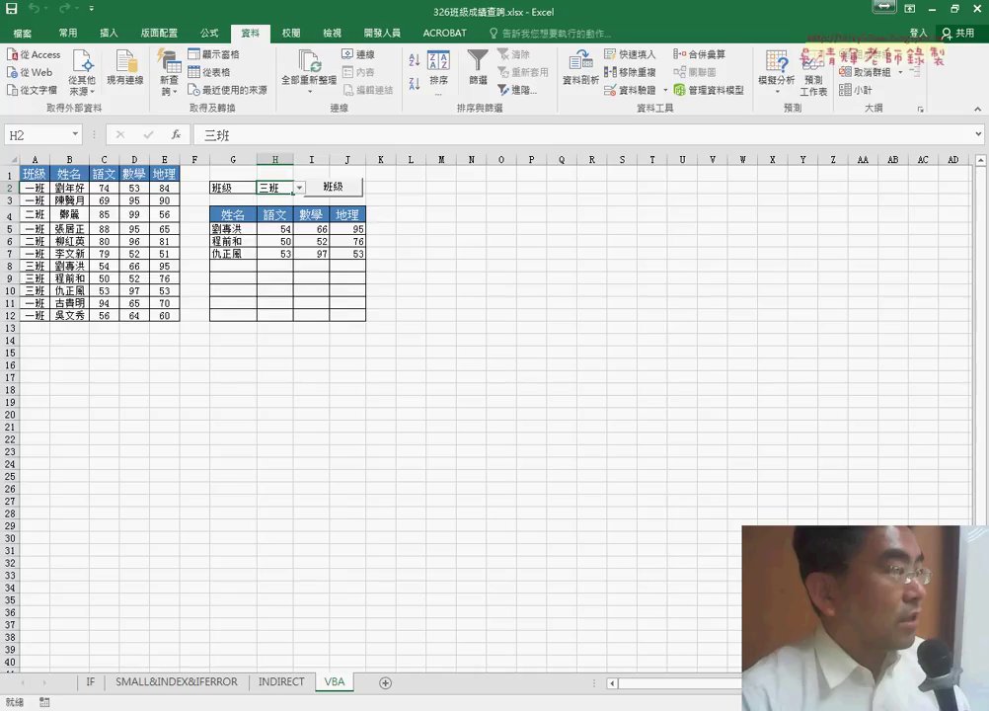
left_click(337, 660)
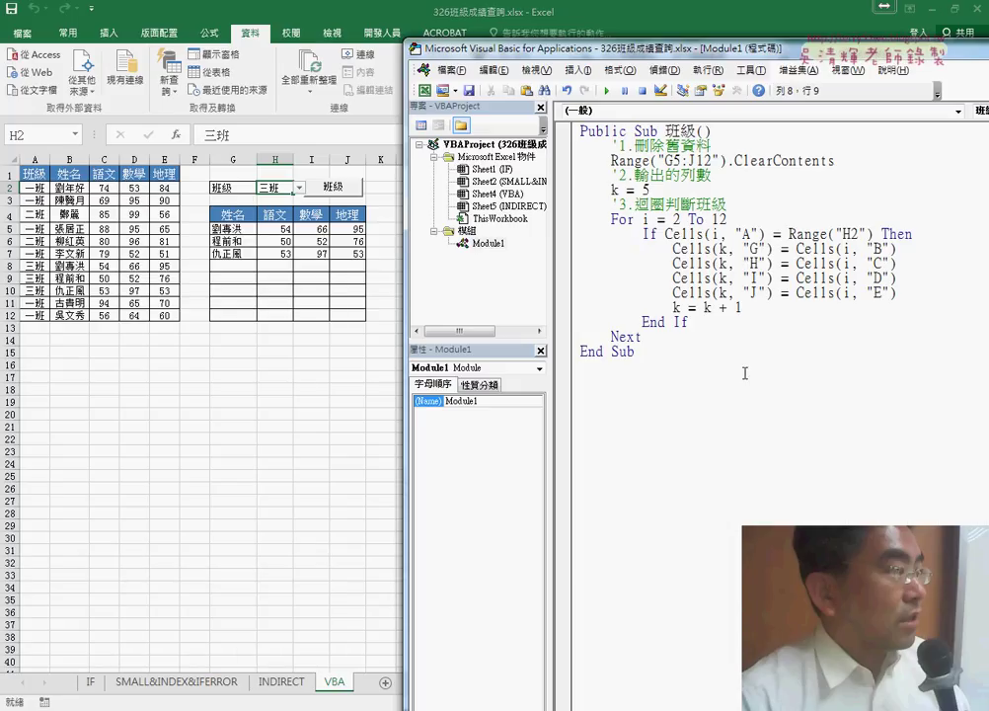
left_click_drag(548, 50, 516, 14)
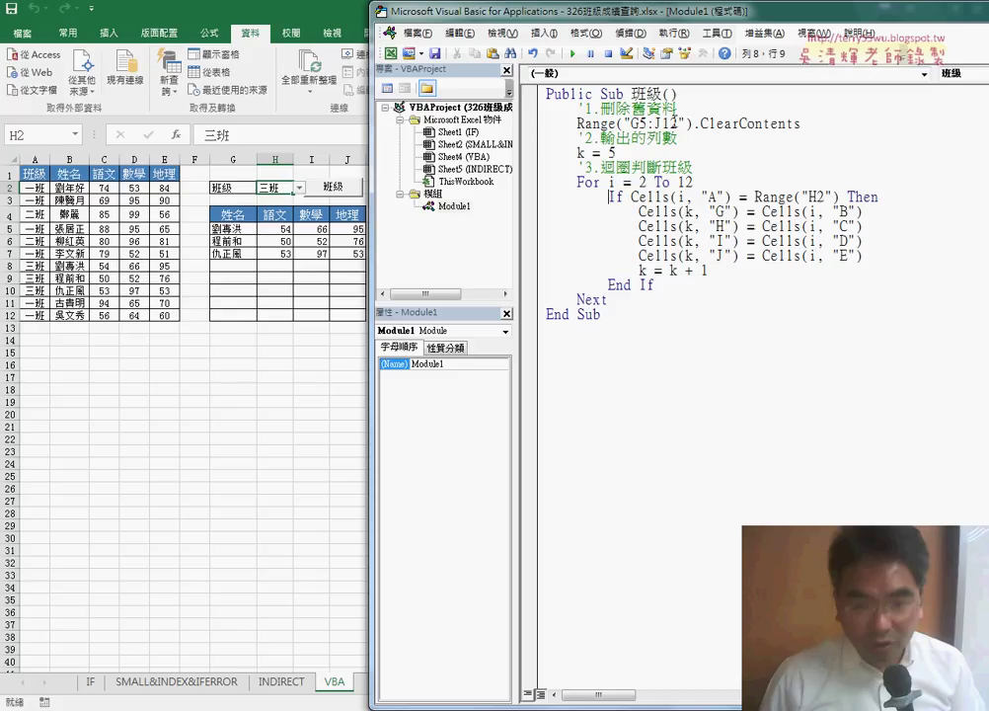
- Open the Sheet4 (VBA) code module from the Project Explorer, replacing Module1's 班級 macro view
left_click(636, 95)
double_click(636, 95)
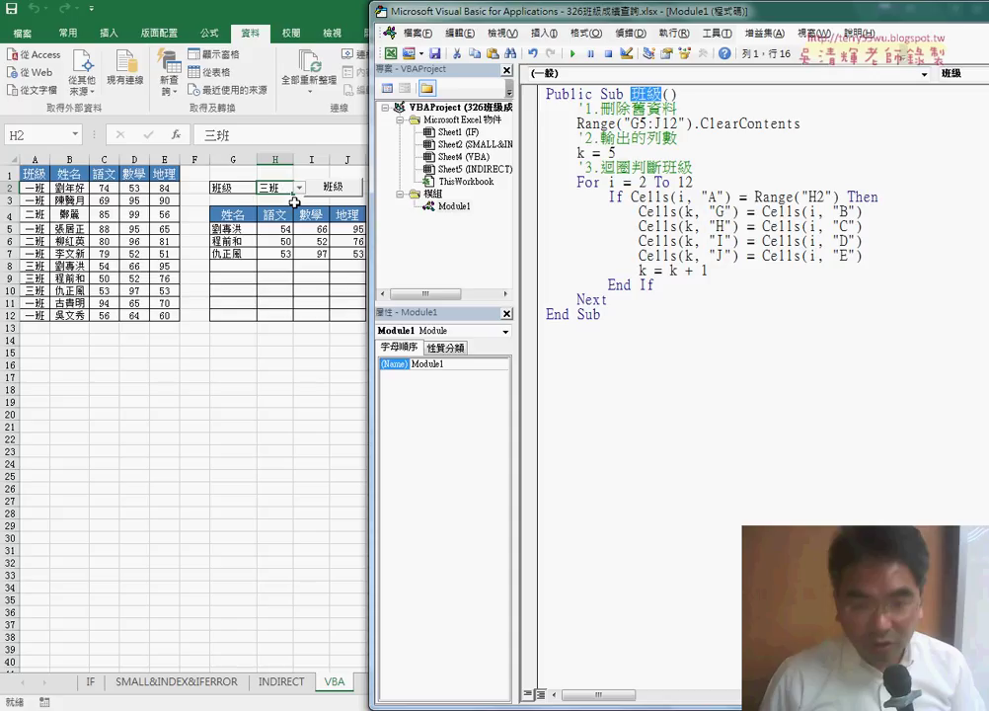
left_click(479, 157)
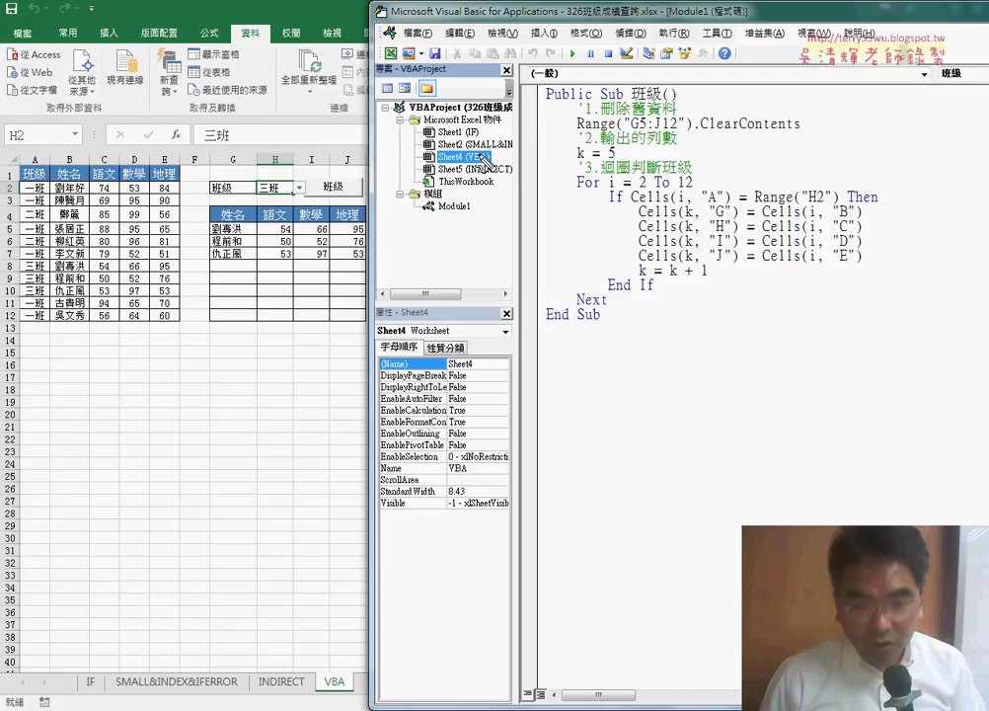
left_click_drag(319, 683, 368, 678)
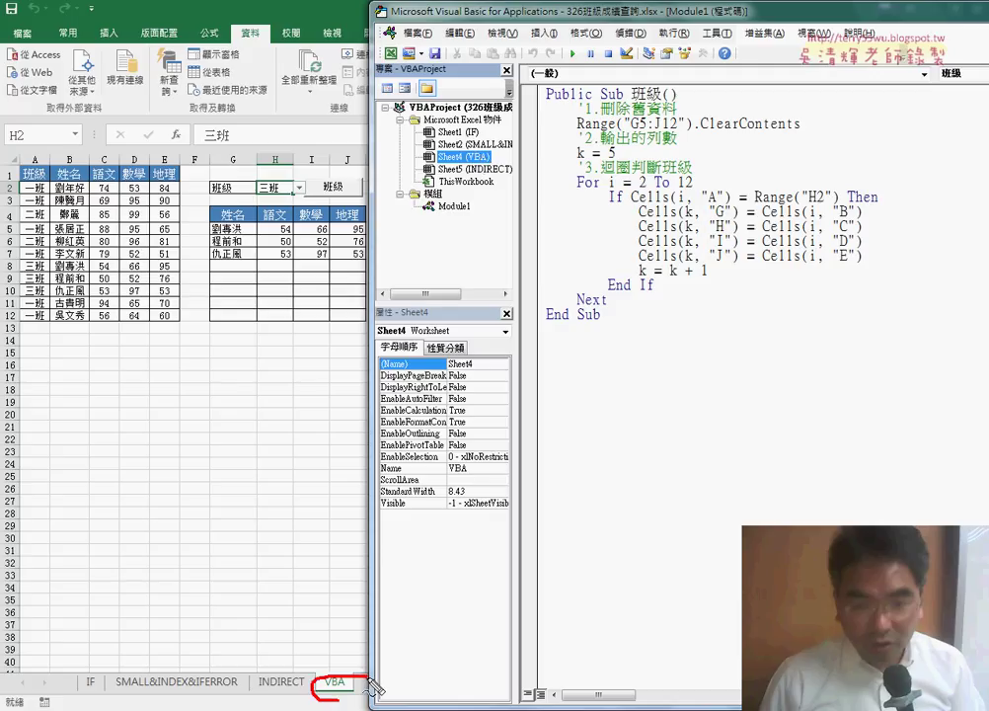
mouse_move(504, 170)
left_mouse_down()
mouse_move(431, 179)
mouse_move(419, 146)
left_mouse_up()
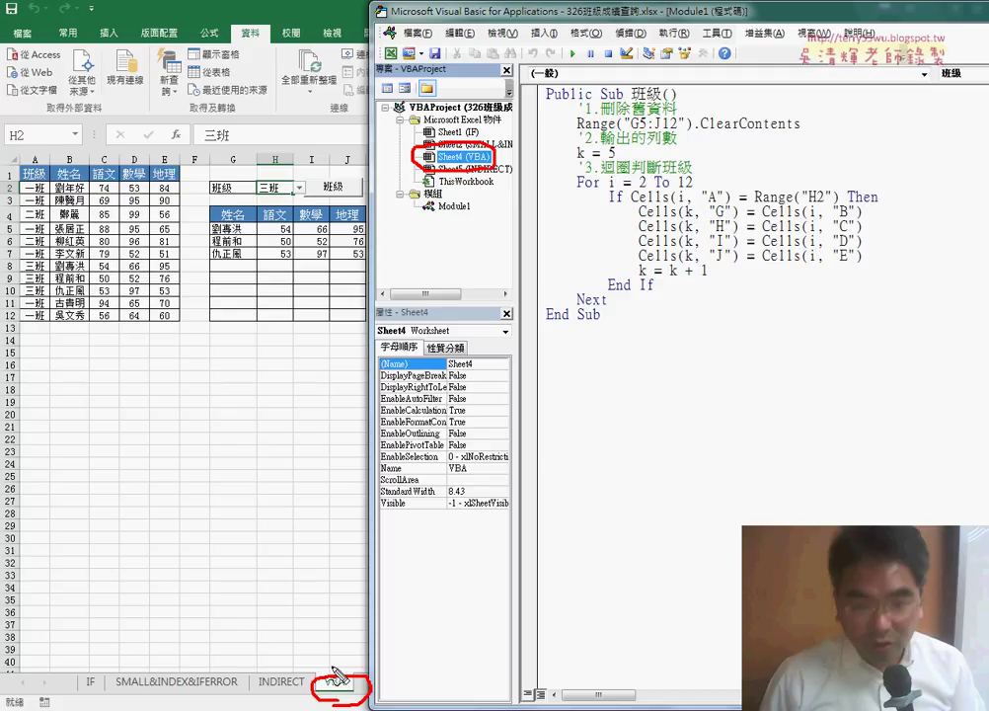
mouse_move(335, 677)
left_mouse_down()
mouse_move(405, 161)
mouse_move(416, 155)
left_mouse_up()
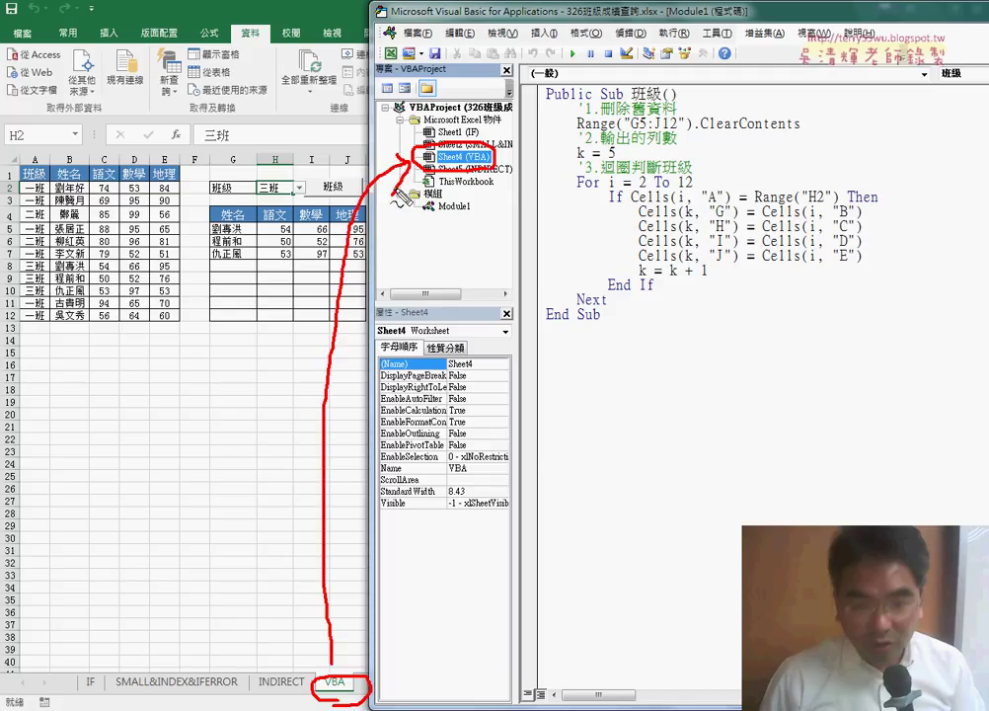
key("Escape")
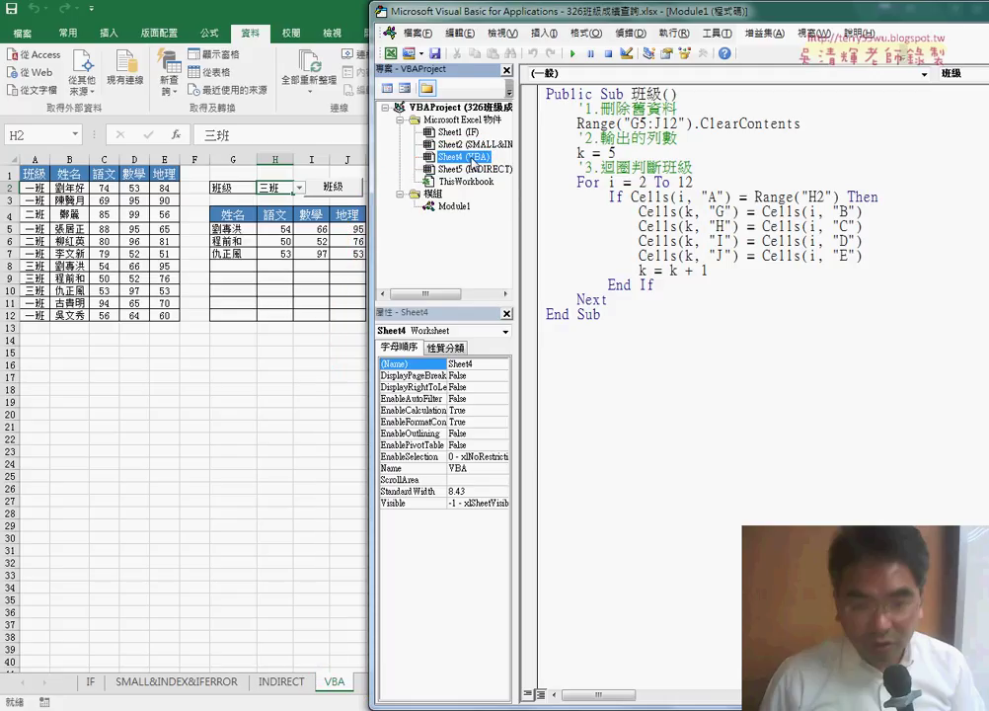
double_click(464, 156)
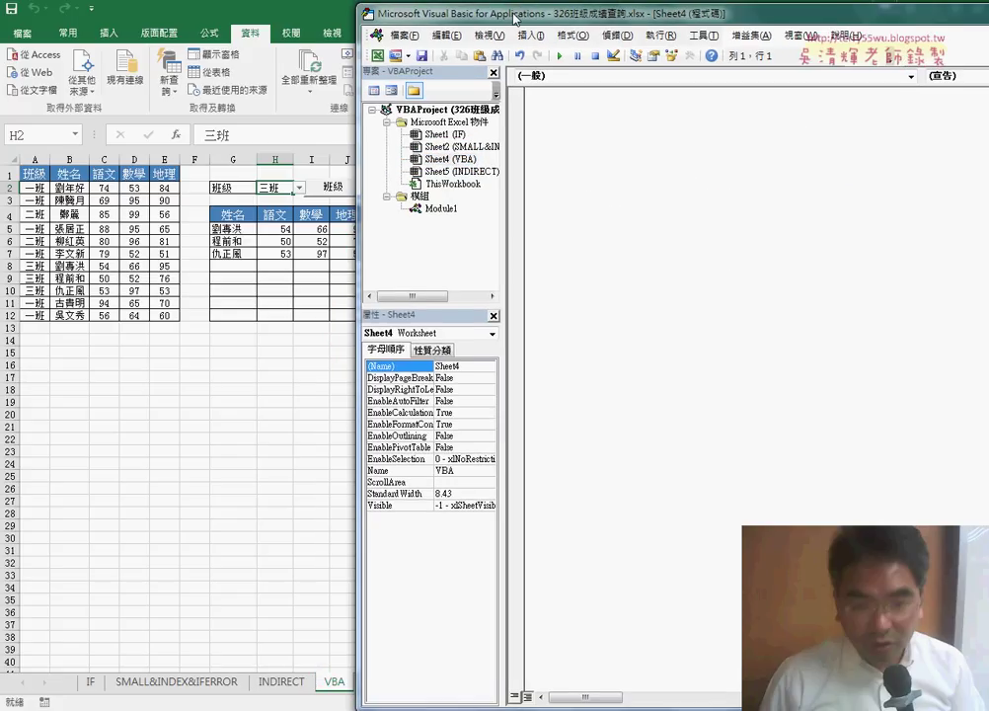
- Add an empty Worksheet_Change procedure using the Worksheet object and Change event dropdowns
left_click_drag(423, 11, 393, 20)
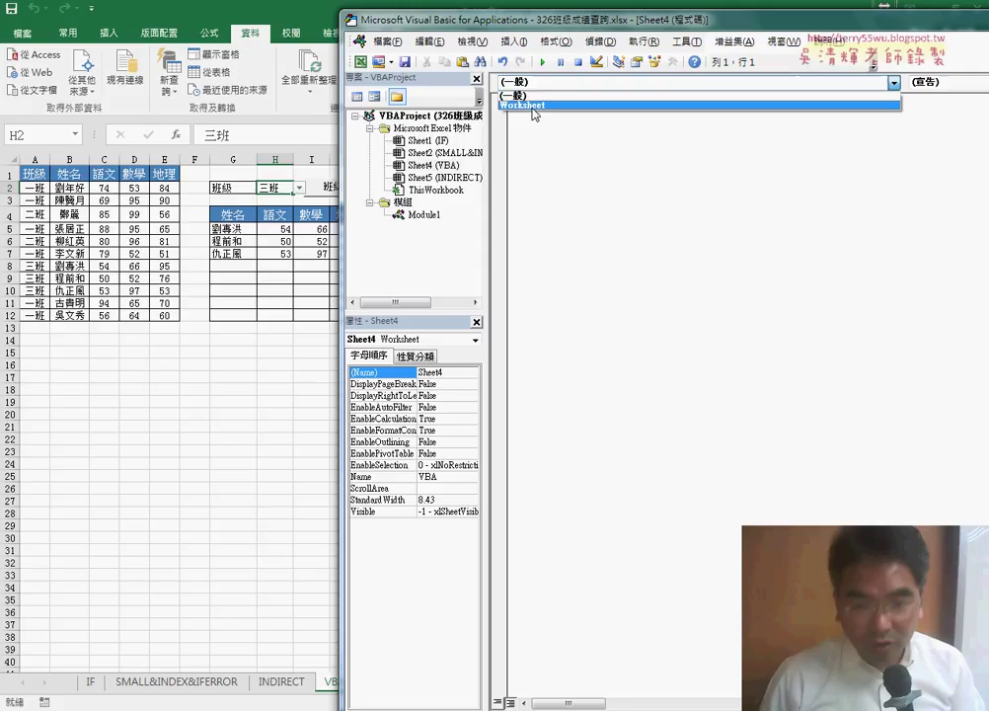
left_click(536, 106)
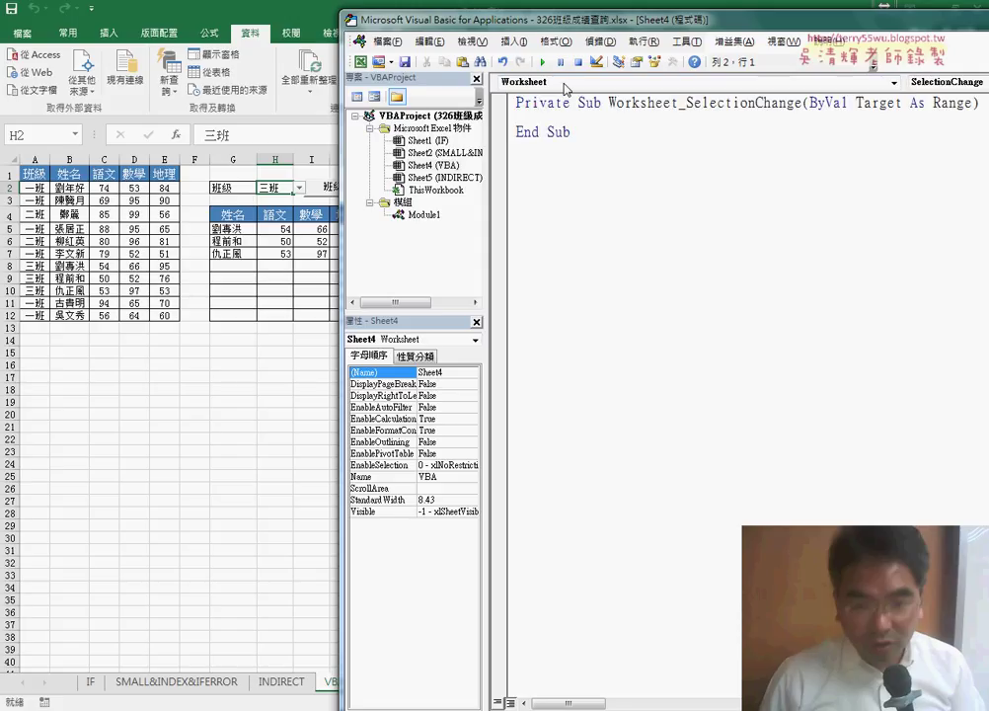
left_click_drag(563, 26, 423, 19)
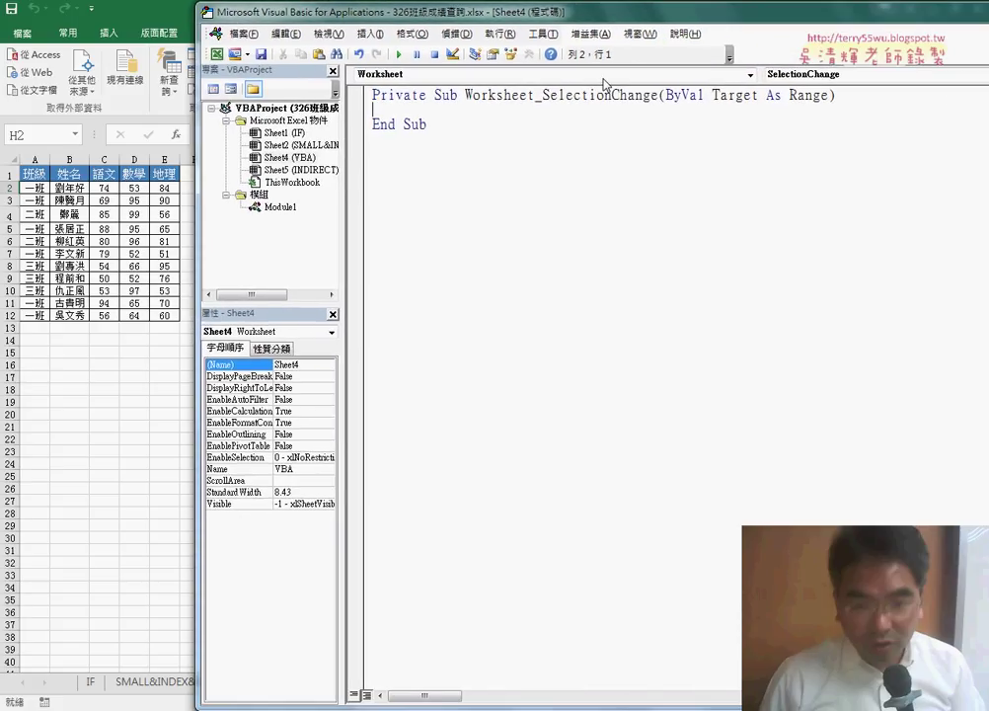
left_click(797, 76)
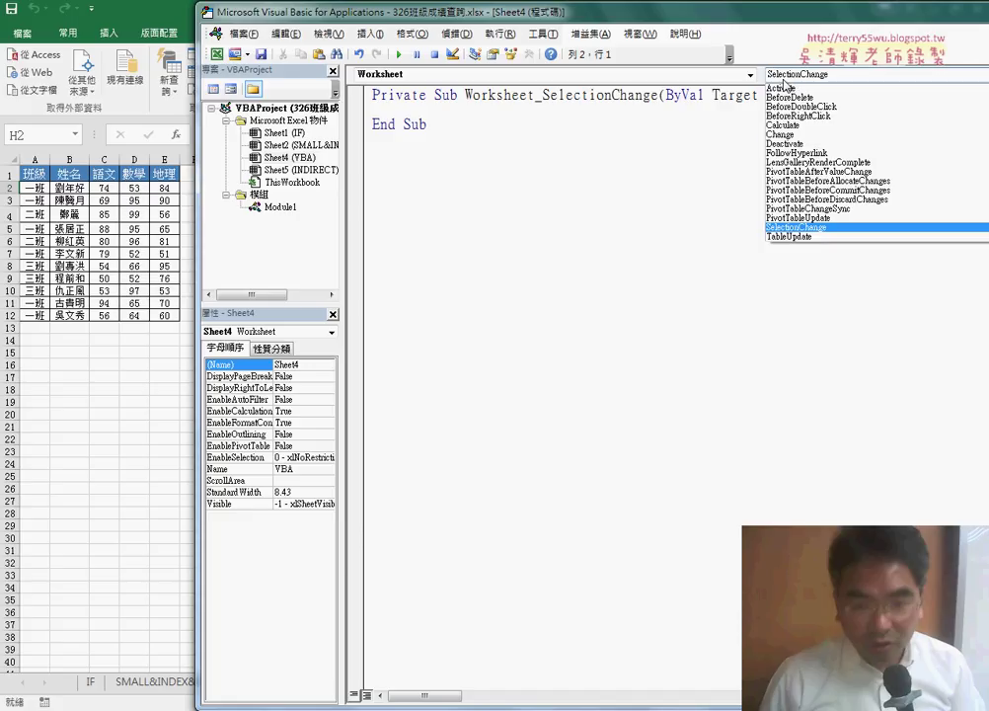
left_click(774, 136)
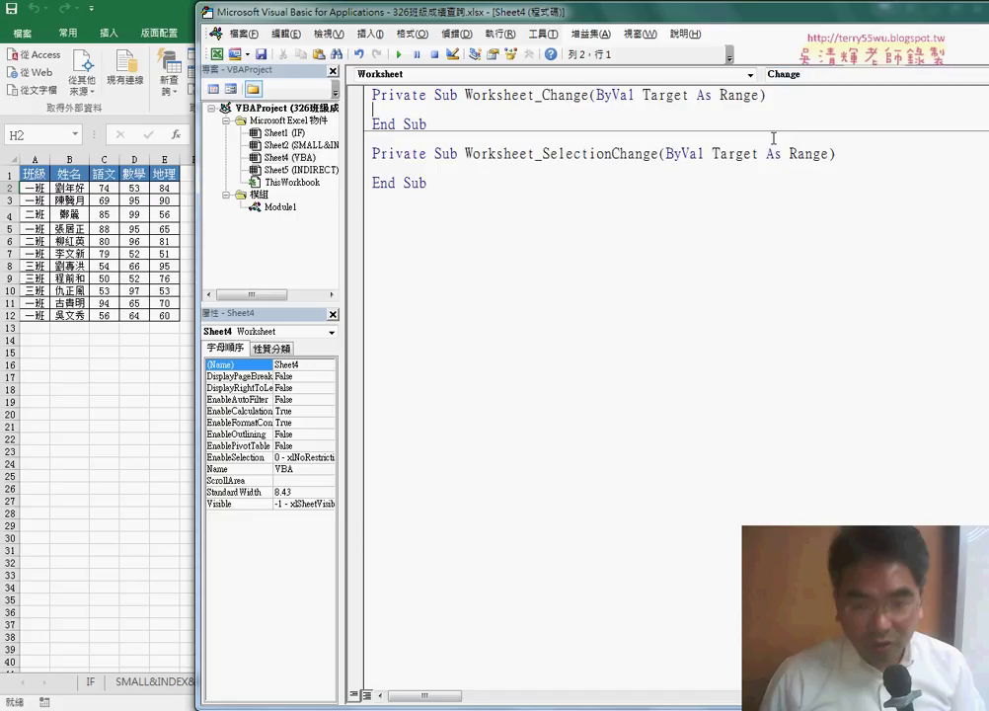
- Delete the unneeded Worksheet_SelectionChange stub, leaving only the empty Worksheet_Change procedure
left_click(561, 96)
left_click_drag(548, 95, 578, 107)
left_click_drag(457, 184, 375, 140)
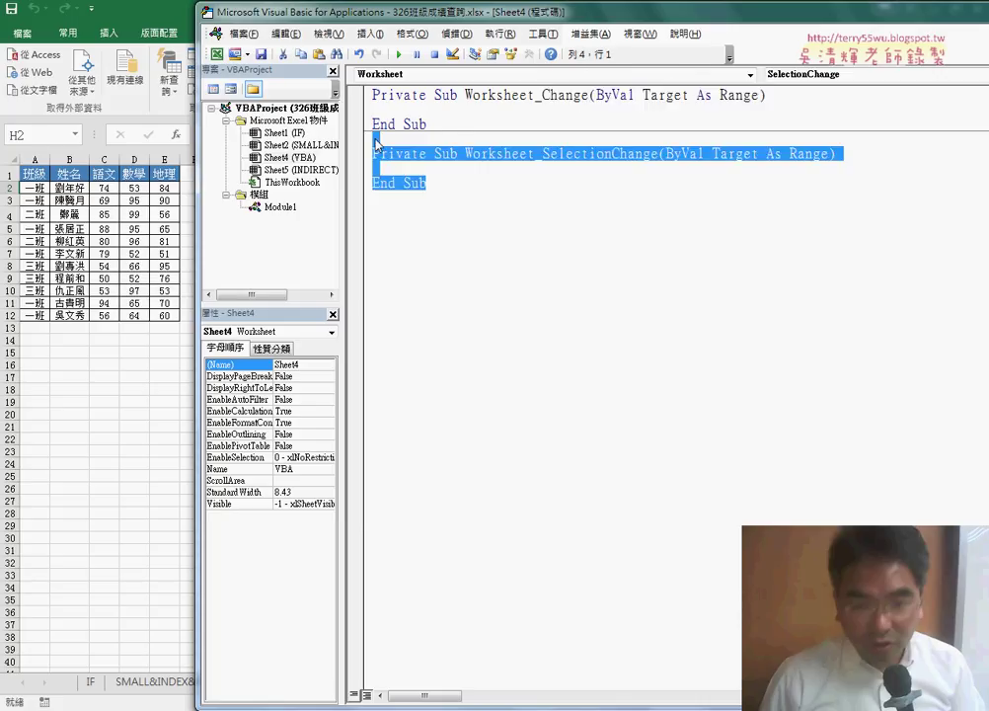
key("Delete")
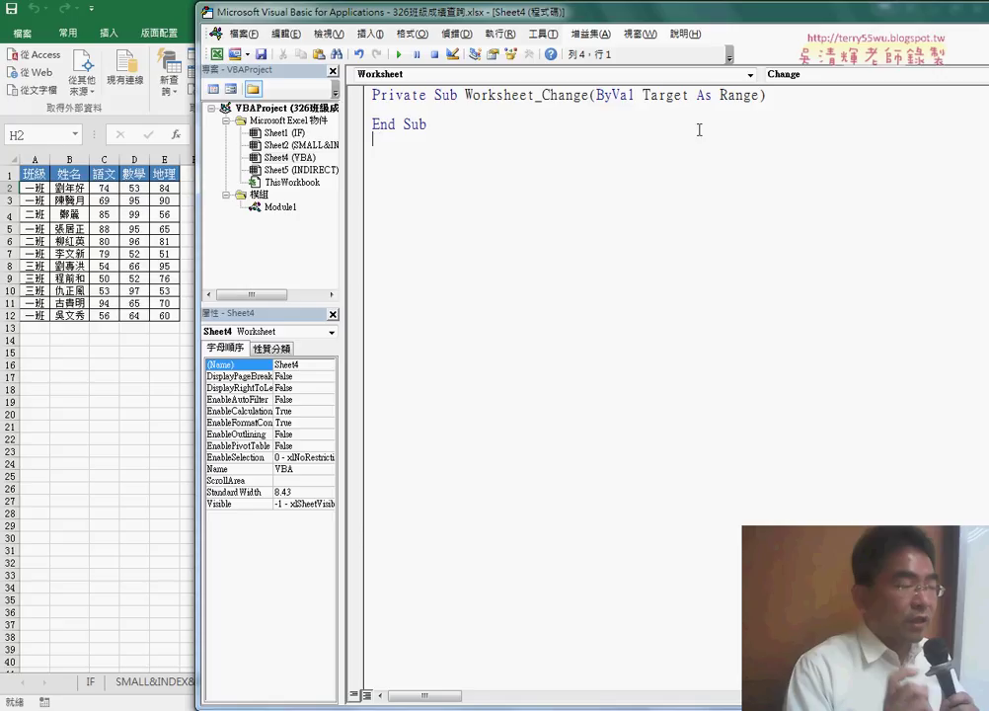
left_click(300, 158)
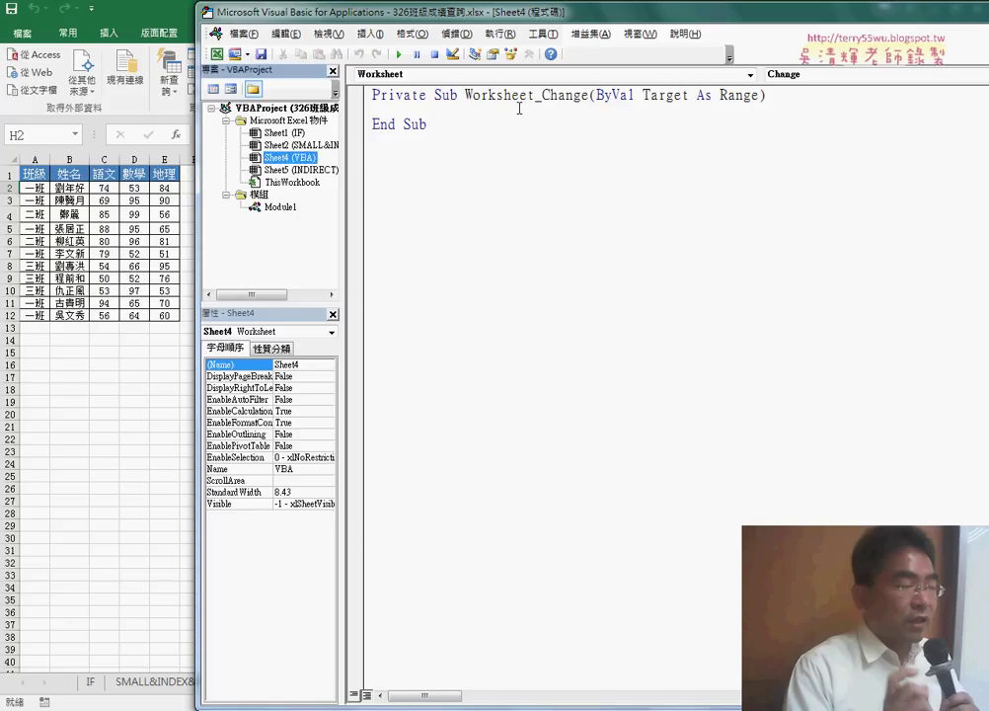
left_click_drag(541, 96, 589, 99)
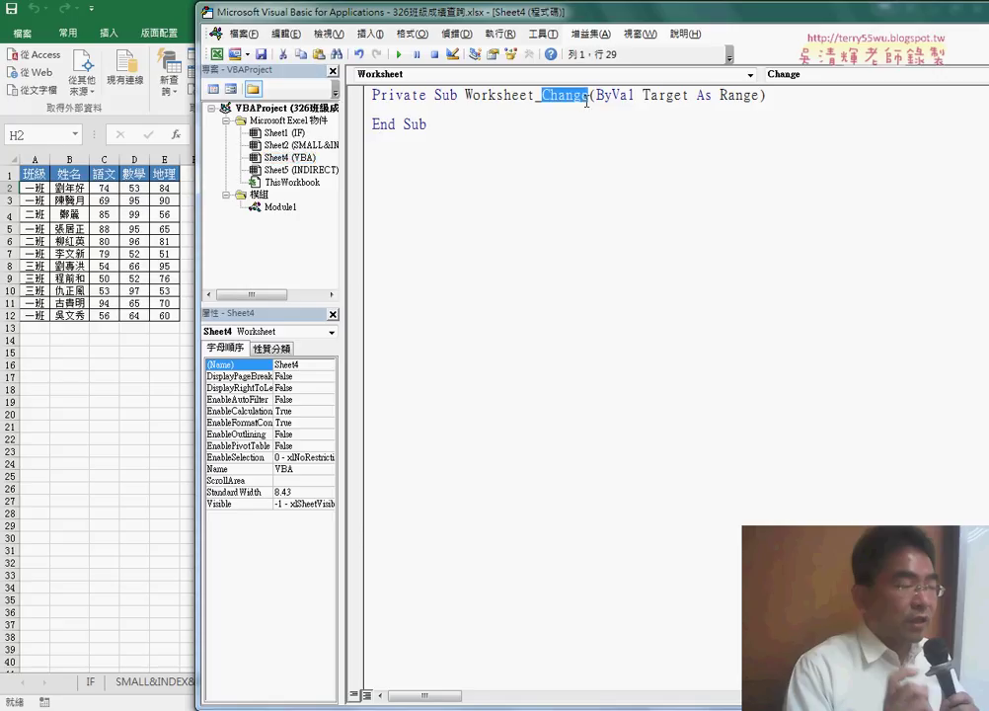
left_click(492, 114)
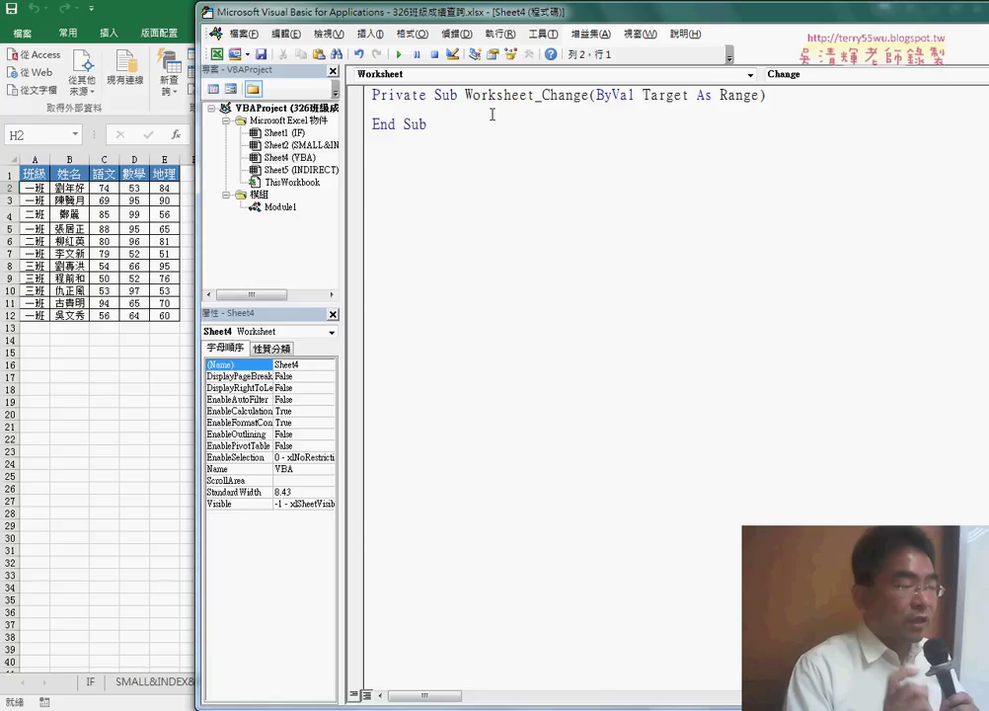
- Write the condition line If Target.Address = "$H$2" Then in Worksheet_Change
key("Tab")
type("i")
type("f")
key("Down")
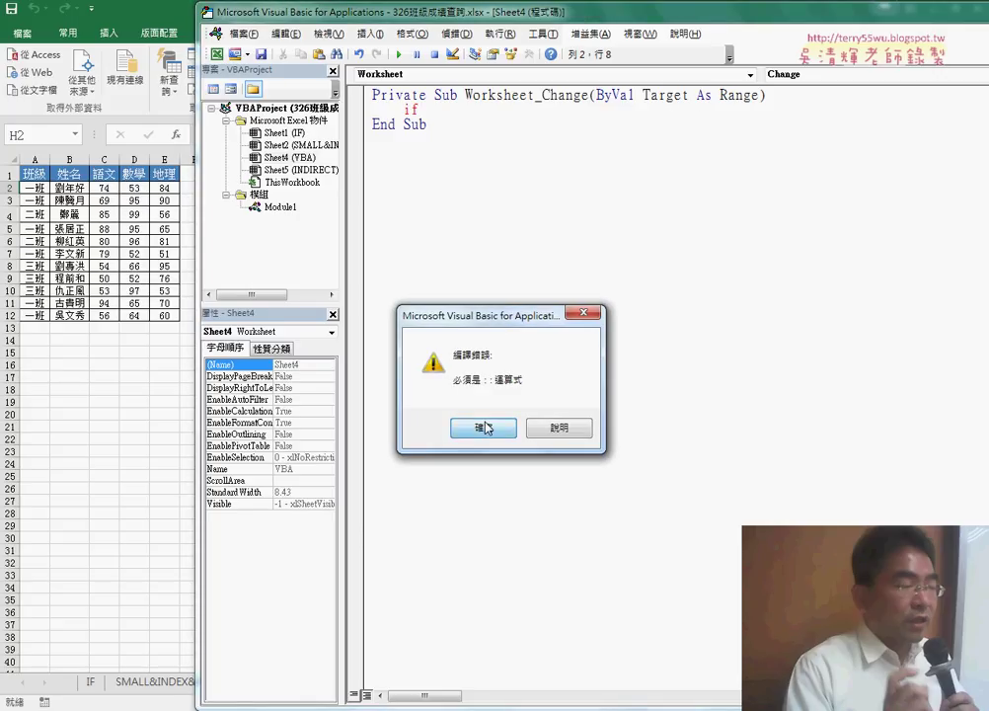
left_click(469, 424)
type("t")
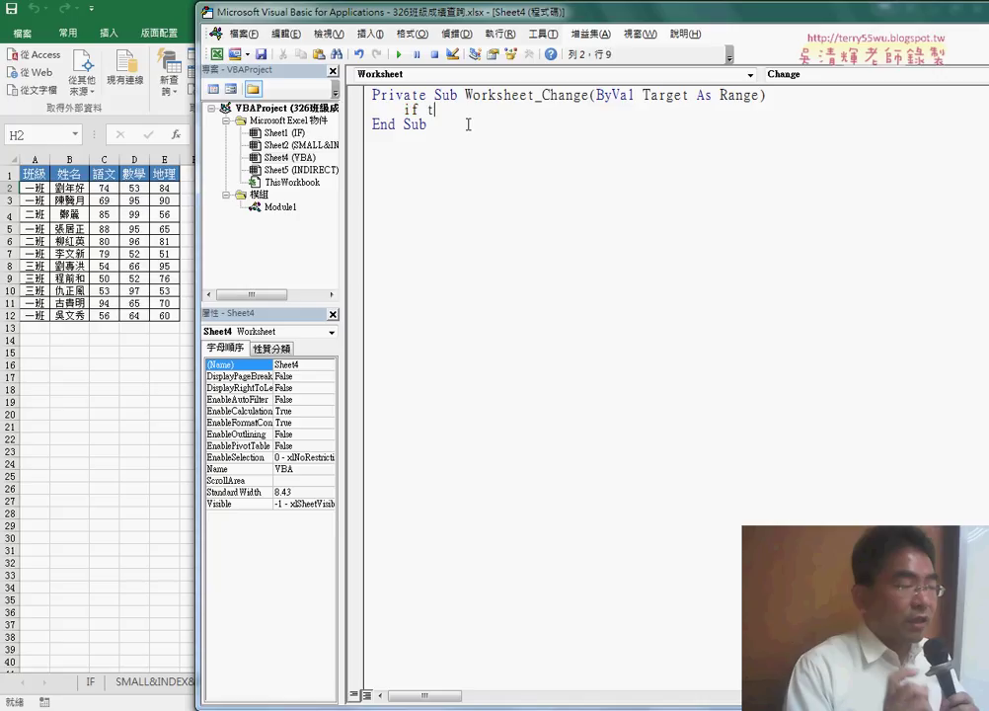
type("arge")
type("t.")
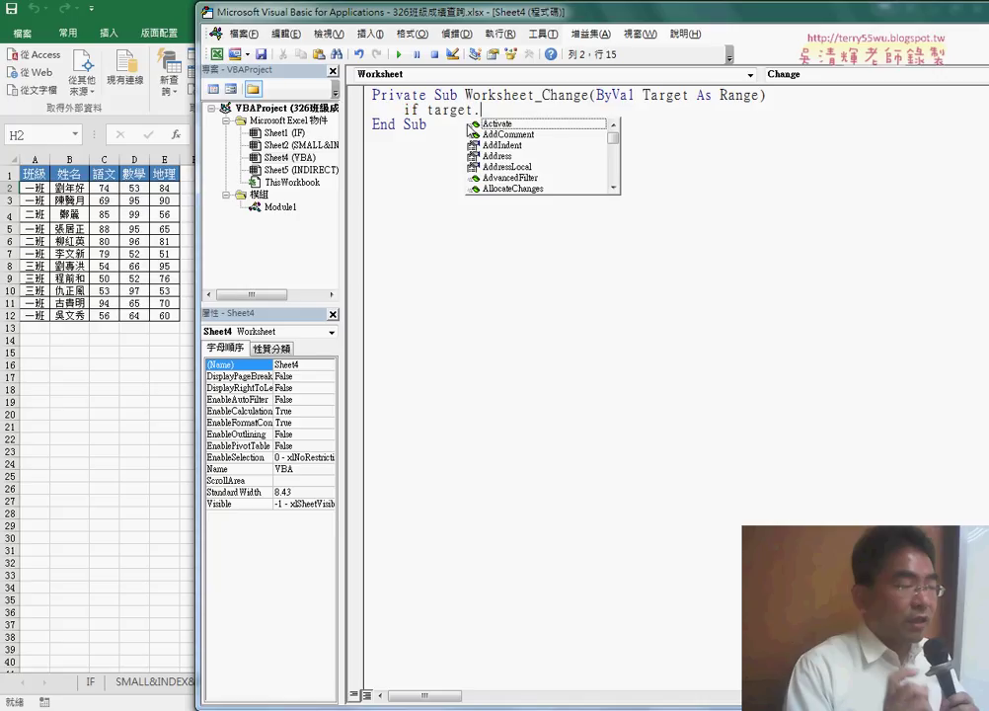
type("a")
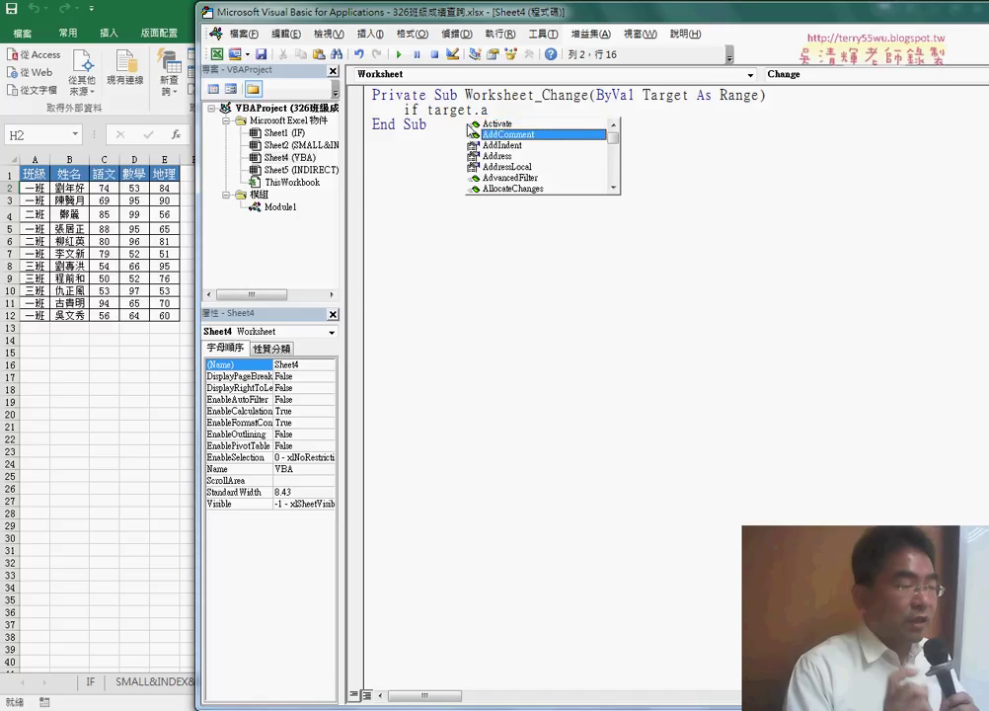
type("d")
key("space")
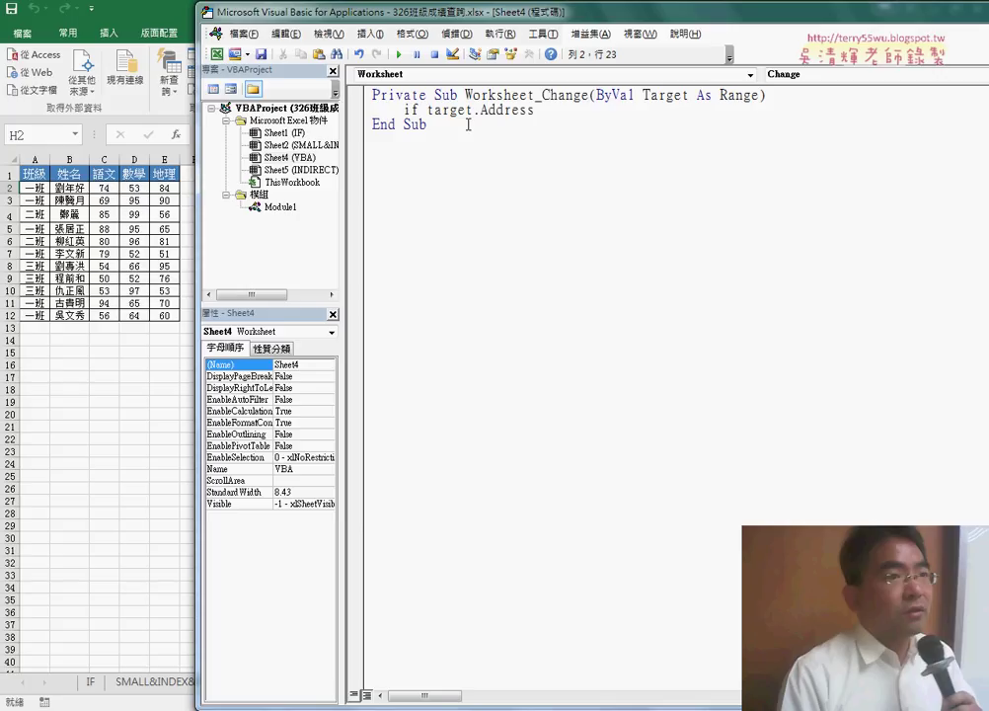
type("=")
type("\"")
type("H")
type("2")
key("Left")
key("Left")
type("$H")
type("$")
key("Right")
key("Right")
type("t")
type("hen")
key("Return")
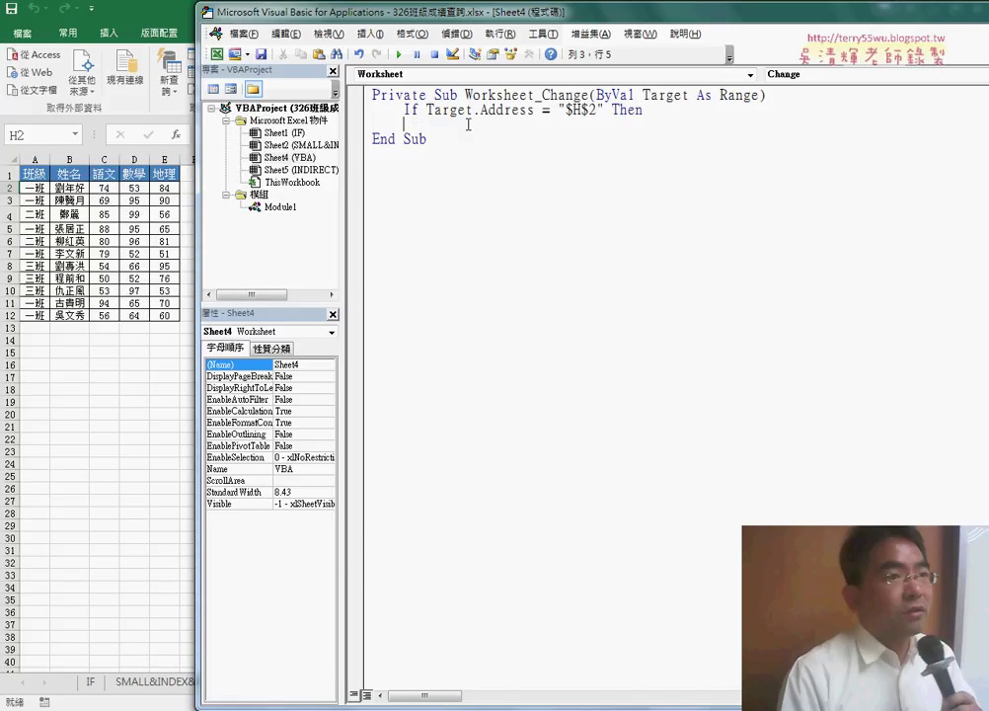
- Close the block with End If and put an indented Call 班級 inside it
key("Return")
type("end")
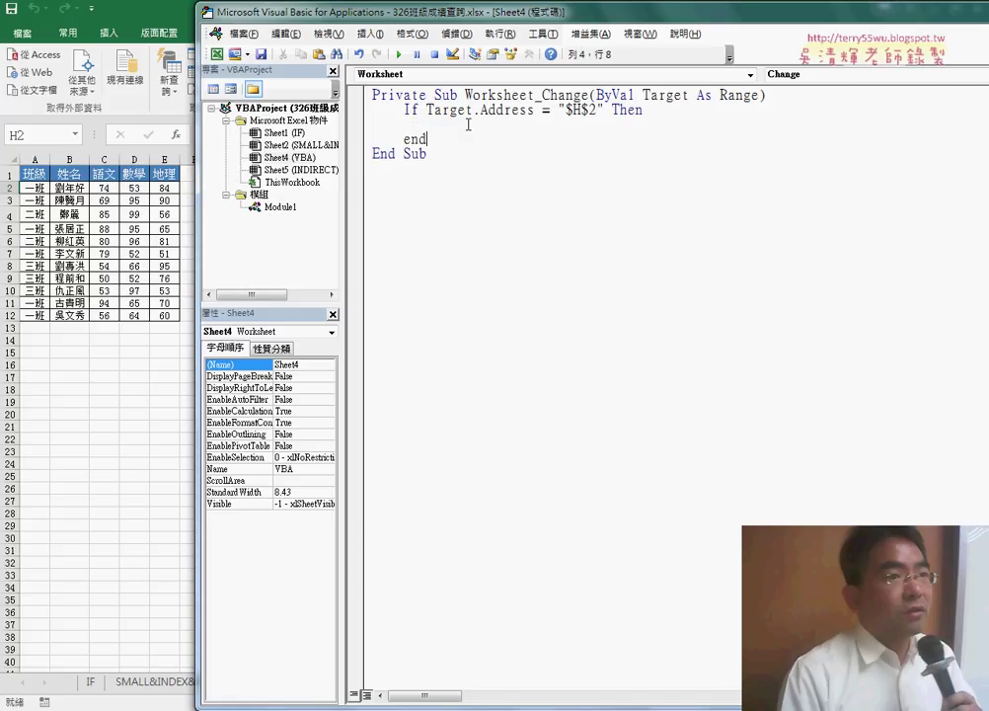
type(" if")
key("Up")
key("Tab")
type("c")
type("all ")
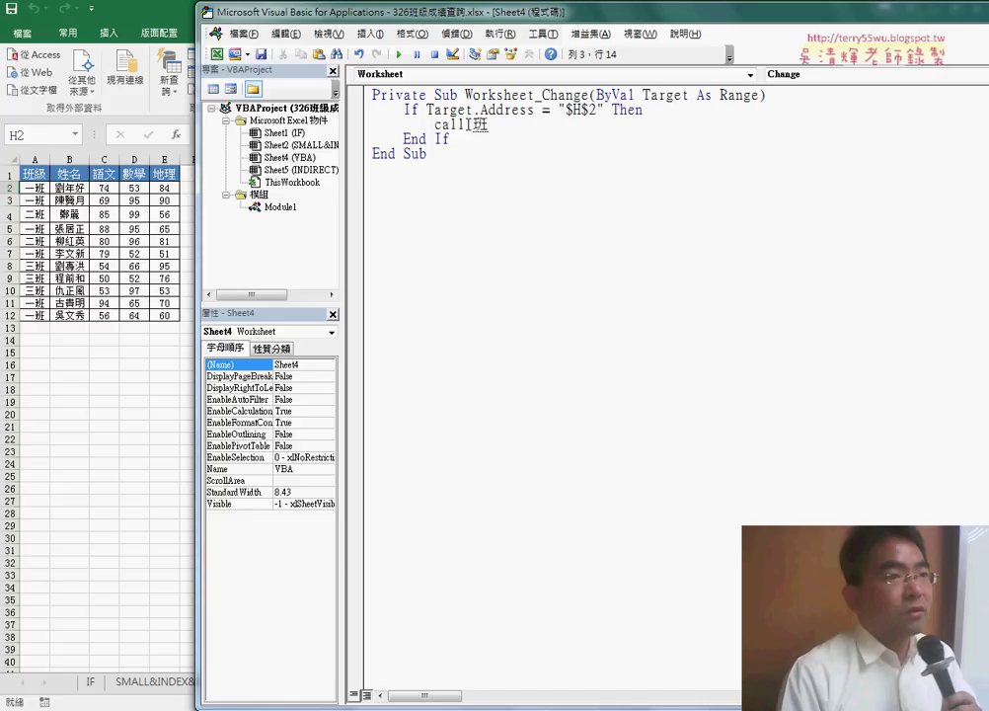
type("班級")
key("Return")
- Widen the Project/Properties panes and highlight Change, Target.Address and 班級 in the handler
left_click(499, 245)
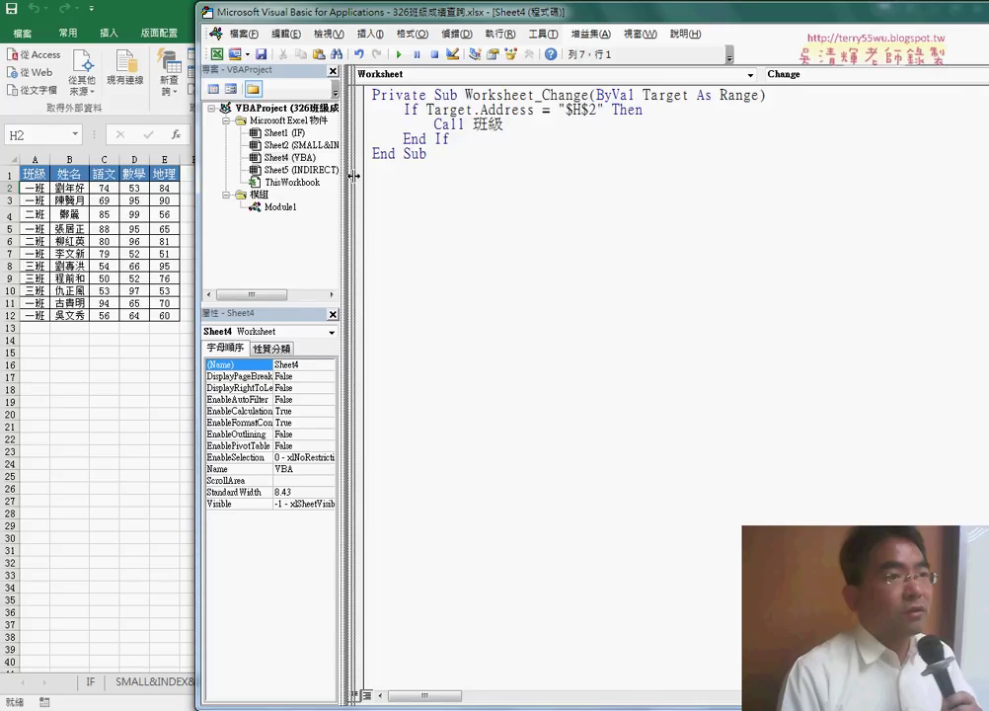
left_click_drag(357, 169, 352, 172)
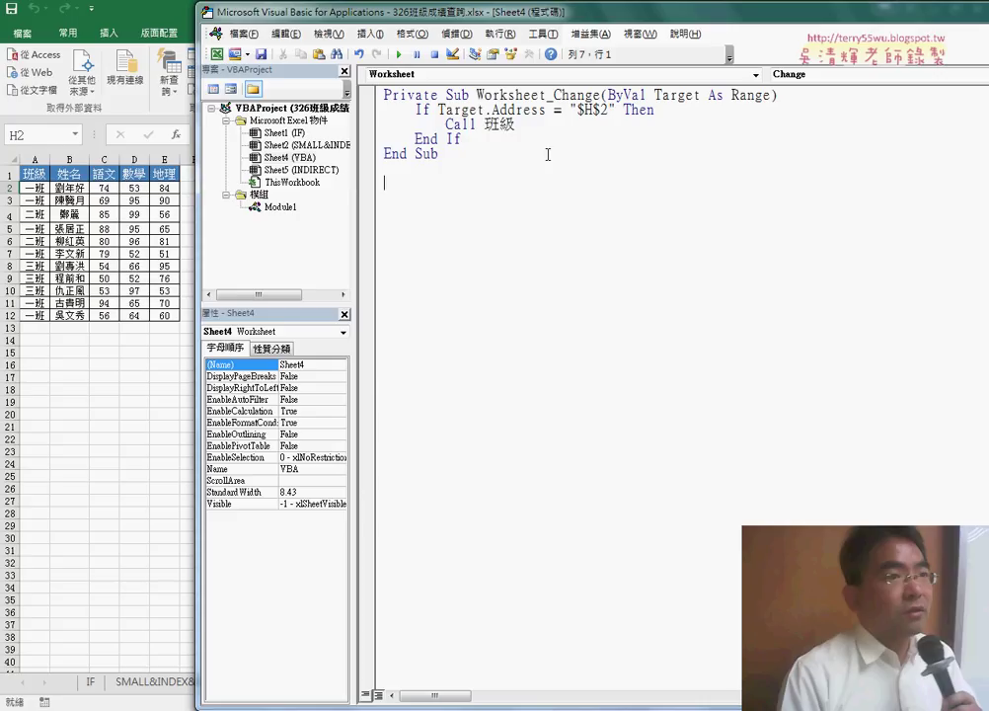
left_click_drag(554, 96, 601, 96)
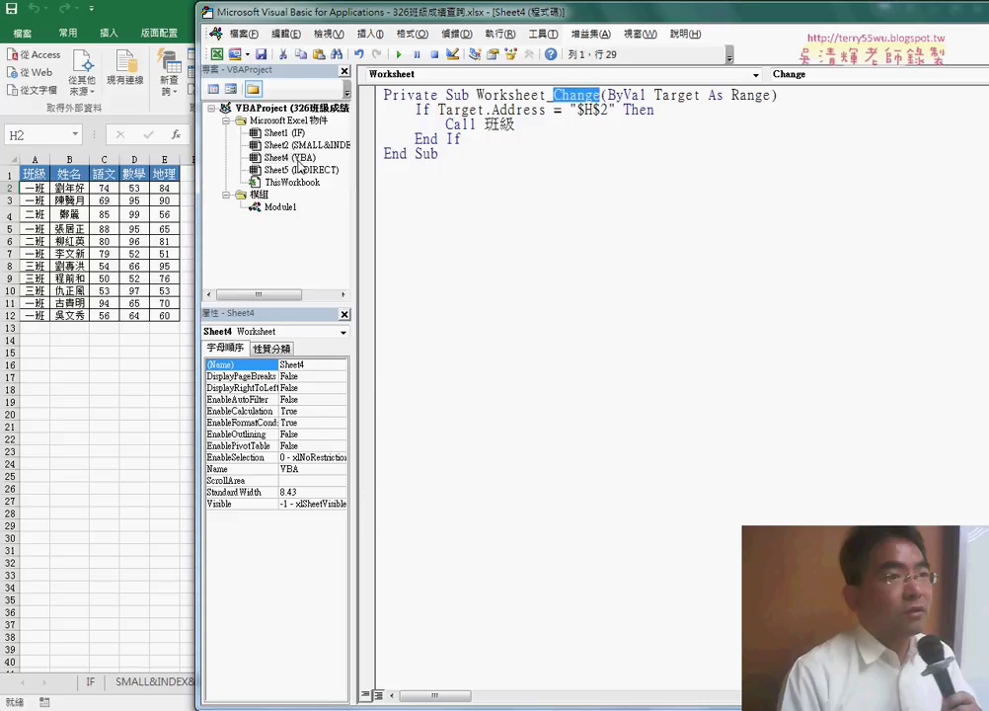
left_click(291, 157)
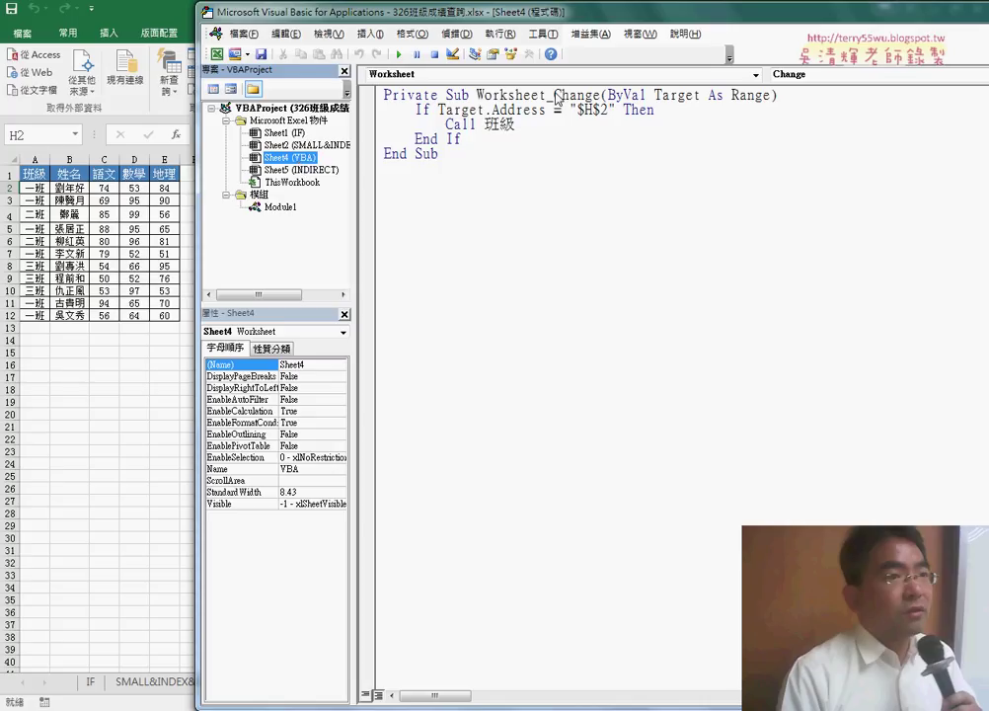
left_click_drag(545, 109, 438, 109)
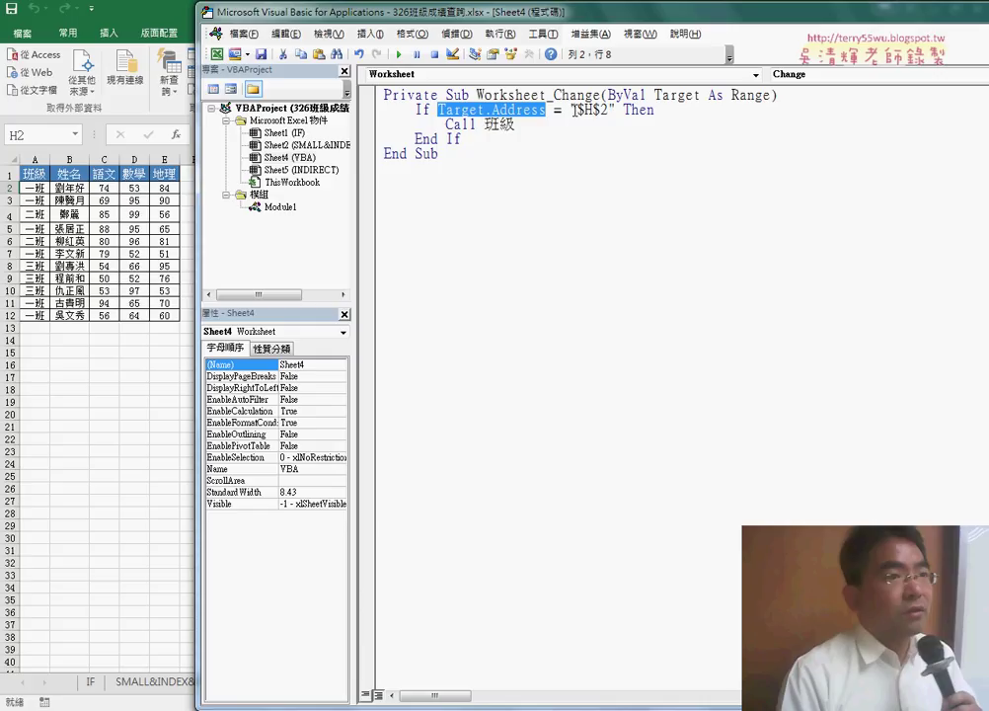
left_click(574, 110)
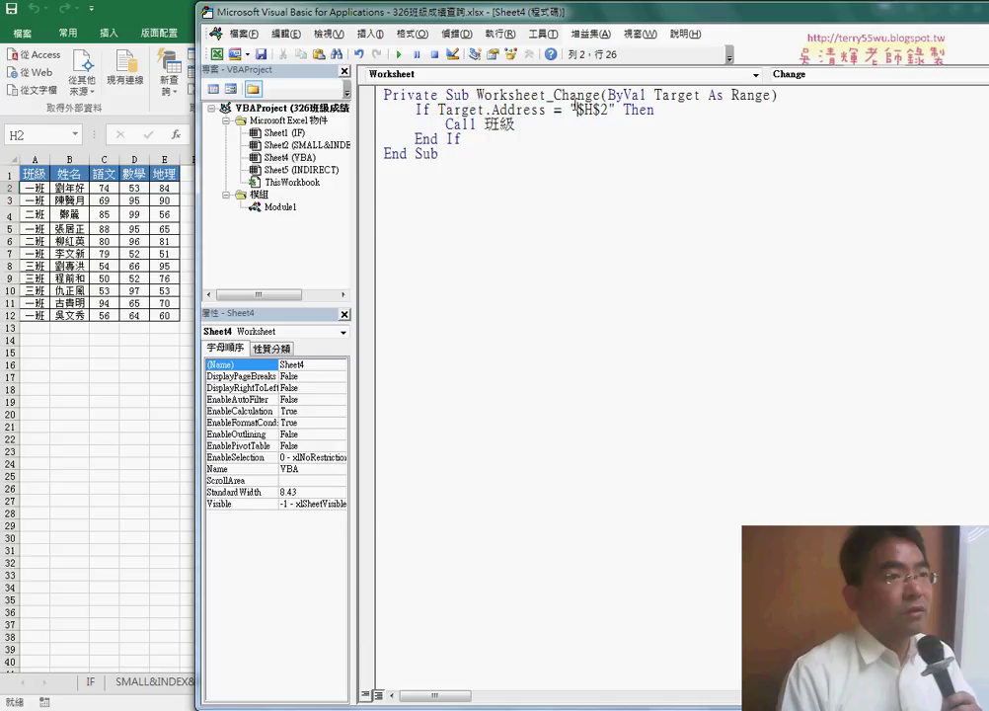
double_click(511, 125)
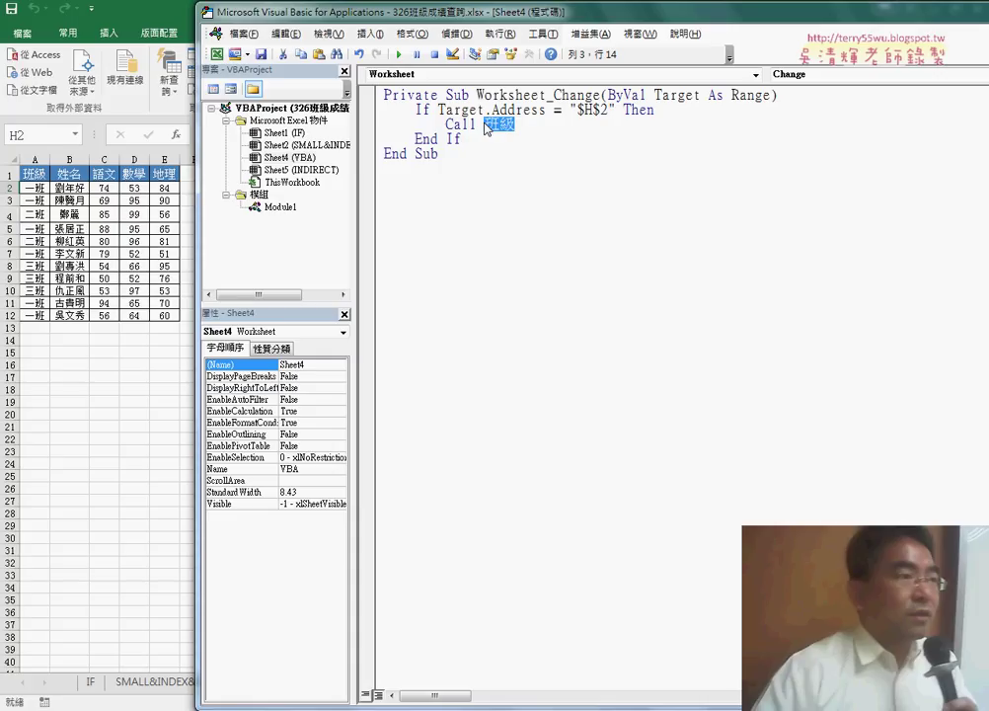
- Pick 一班, 二班 and 三班 in H2 to confirm the score table refills automatically
left_click(86, 391)
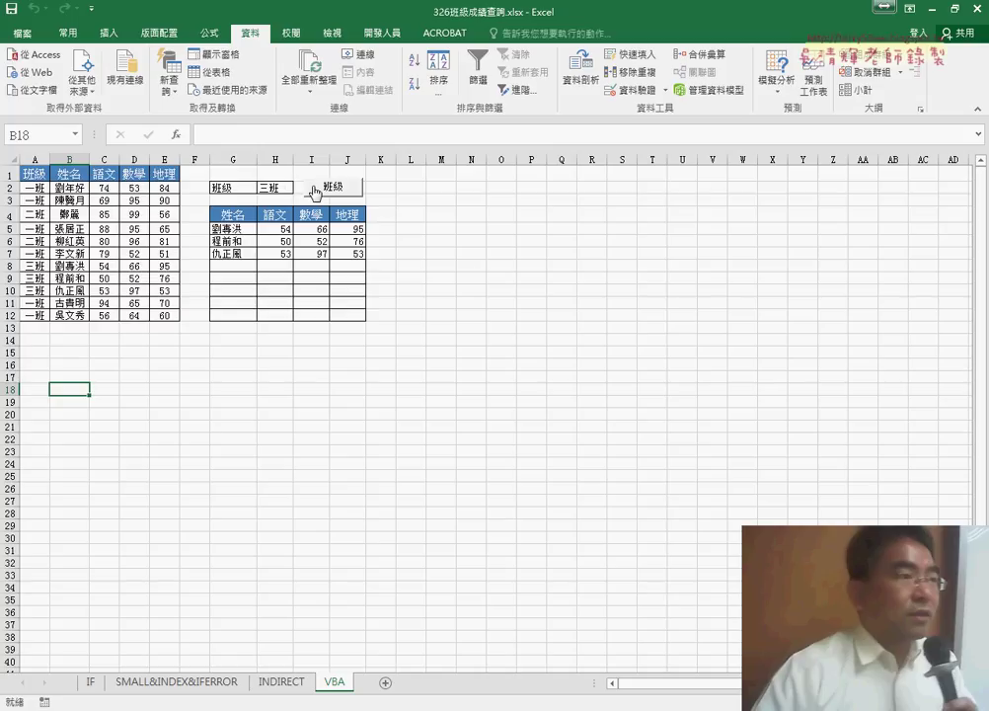
left_click(289, 186)
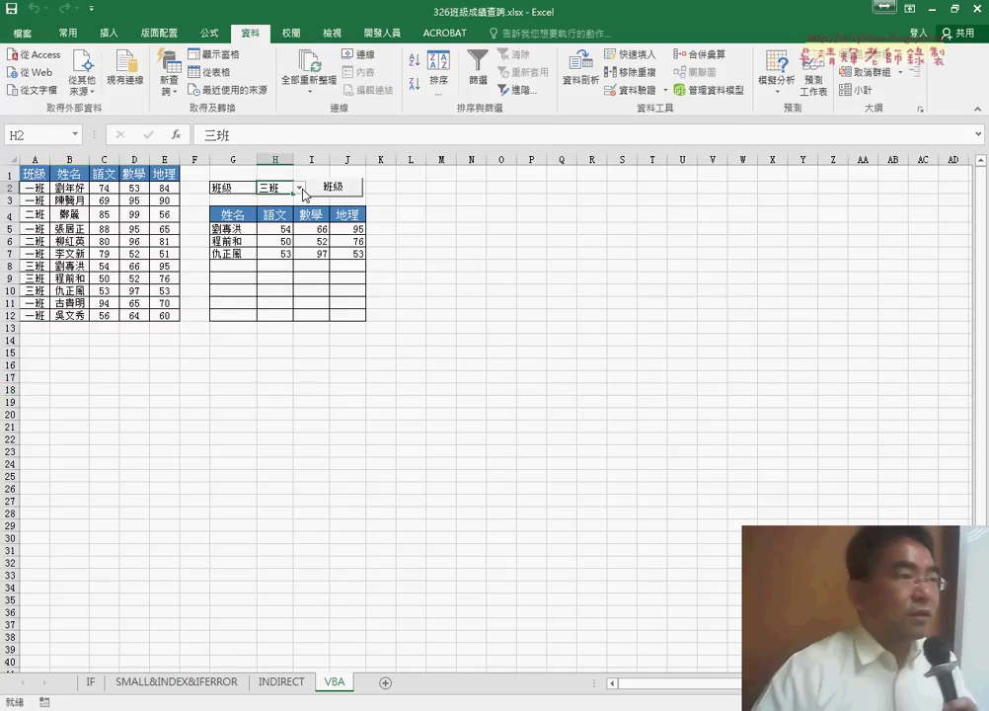
left_click(299, 187)
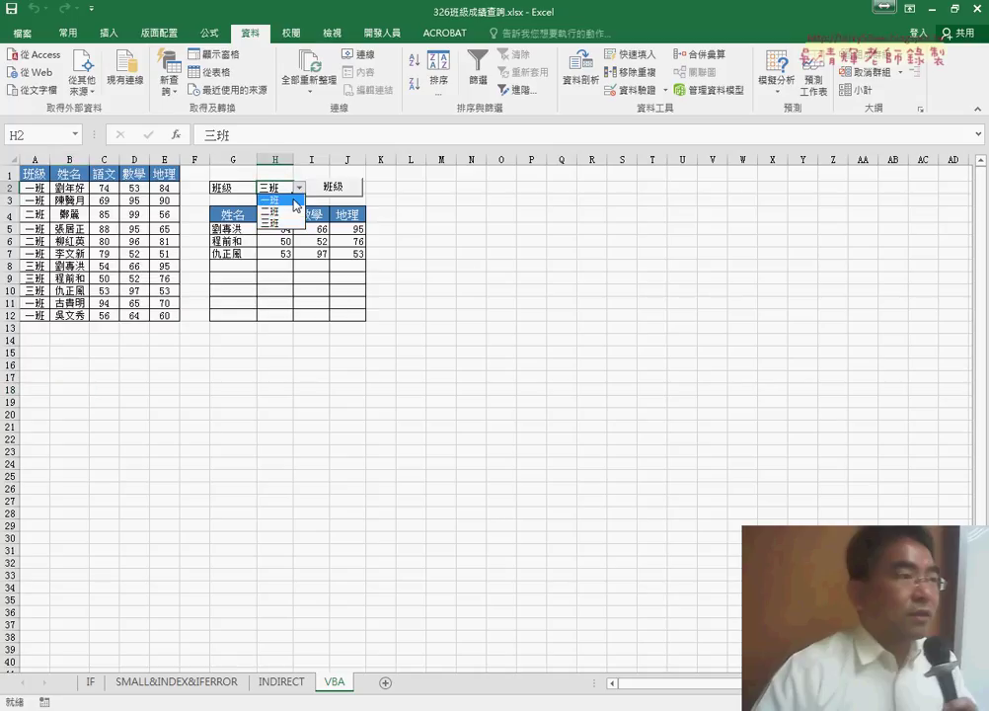
left_click(293, 200)
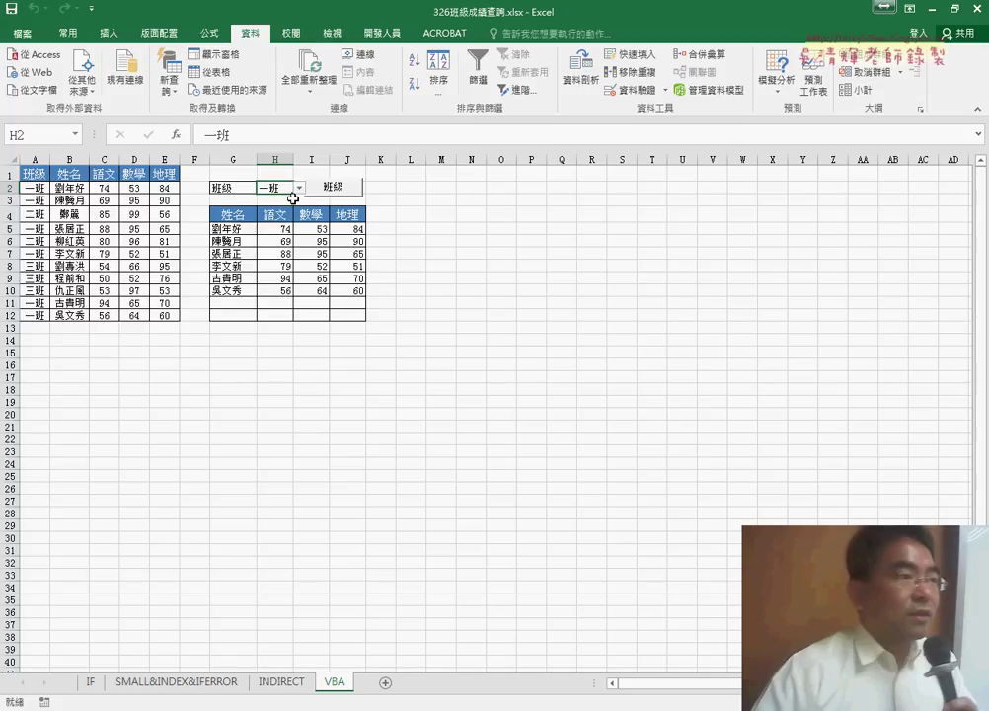
left_click(299, 187)
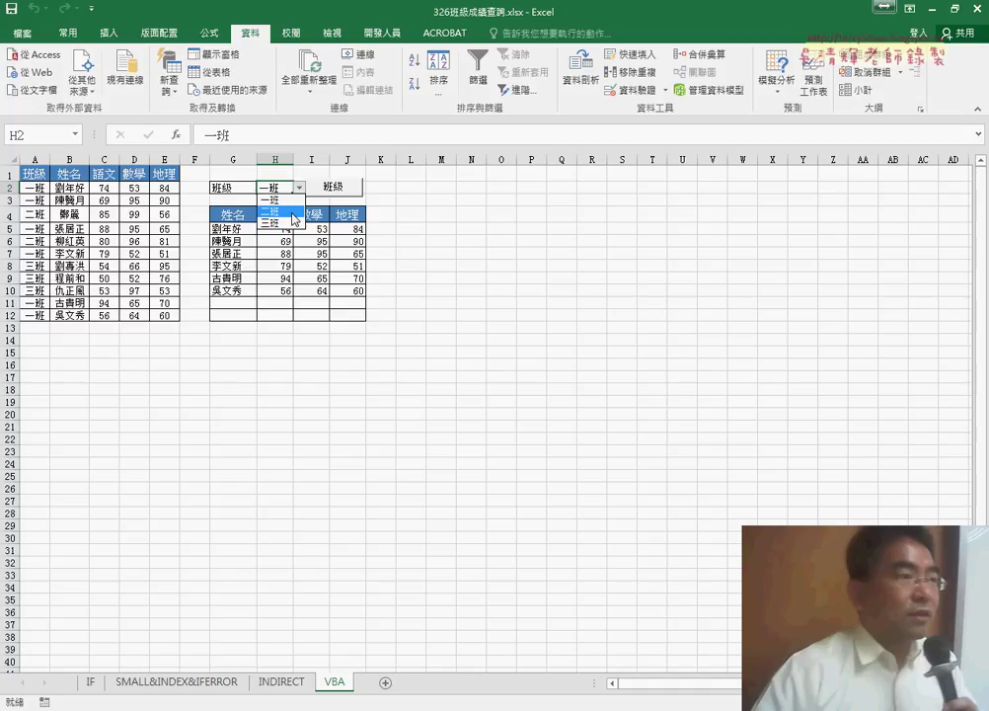
left_click(293, 212)
left_click(299, 188)
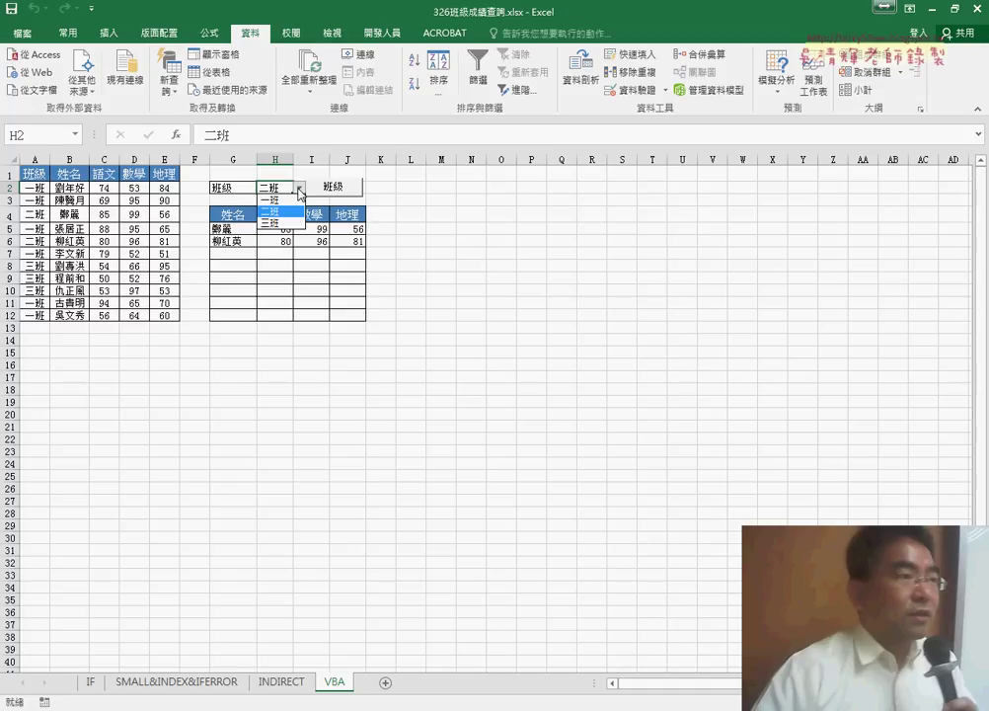
left_click(284, 223)
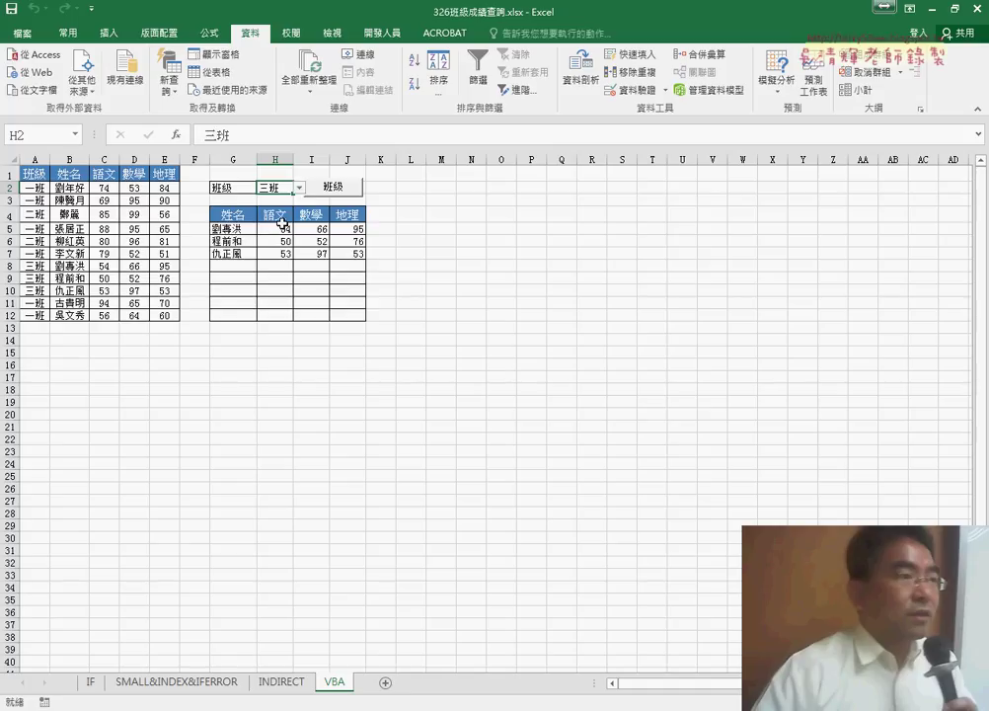
- Cut the 班级 button, then retest with 一班 and 二班, showing two students
right_click(356, 196)
left_click(377, 203)
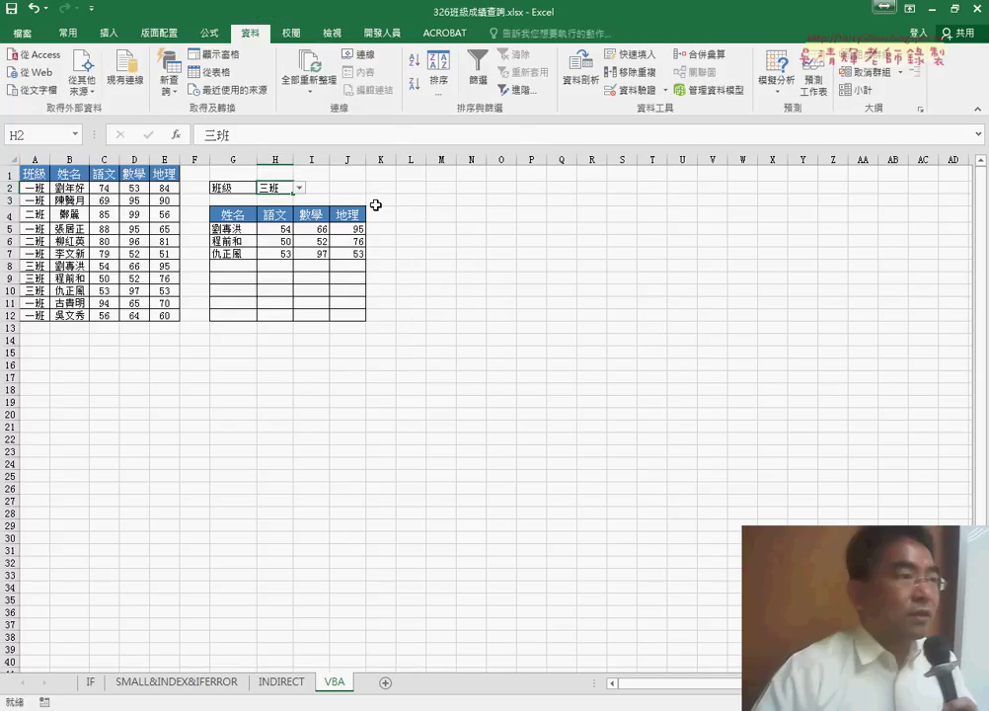
left_click(299, 187)
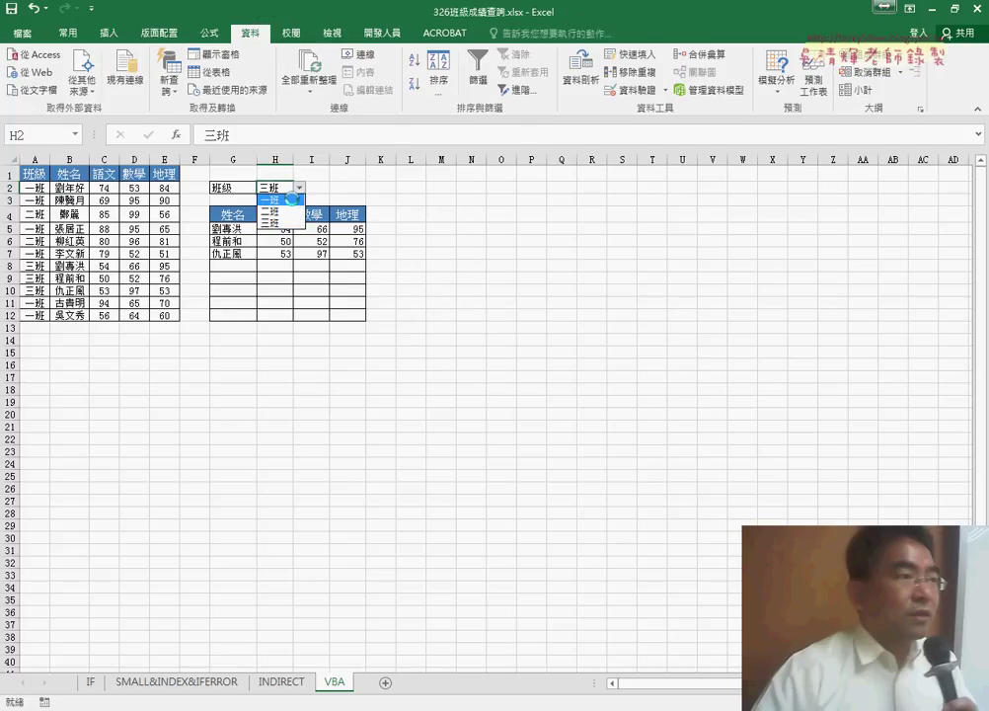
left_click(281, 200)
left_click(299, 188)
left_click(290, 212)
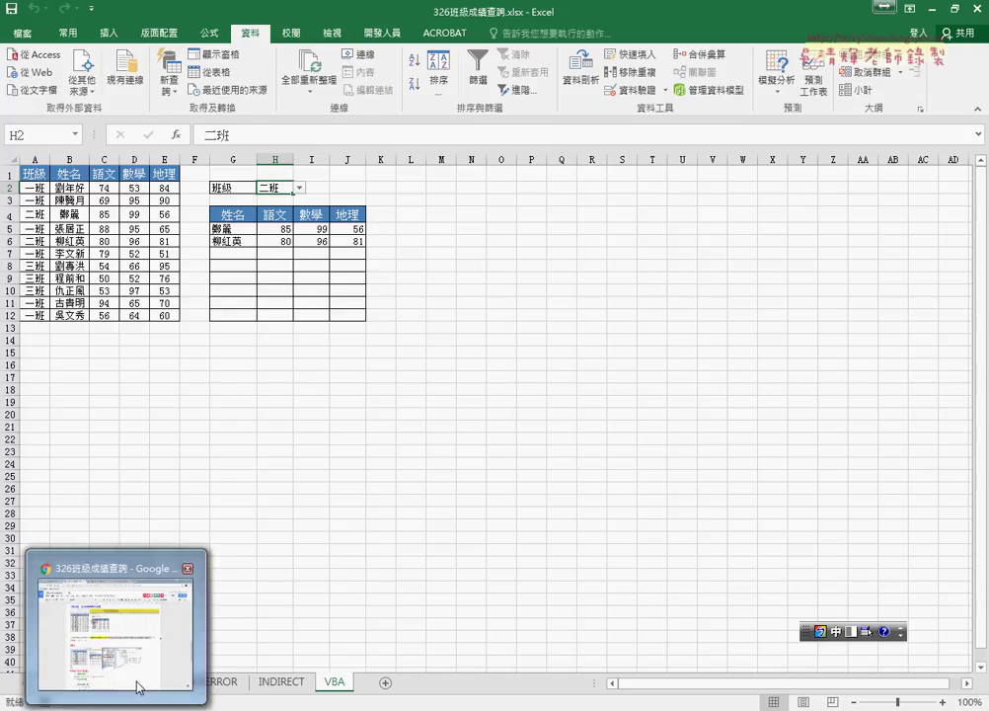
- Scroll the 326班級成績查詢 Google Doc past the 班級 code to the Worksheet_Change section
left_click(139, 688)
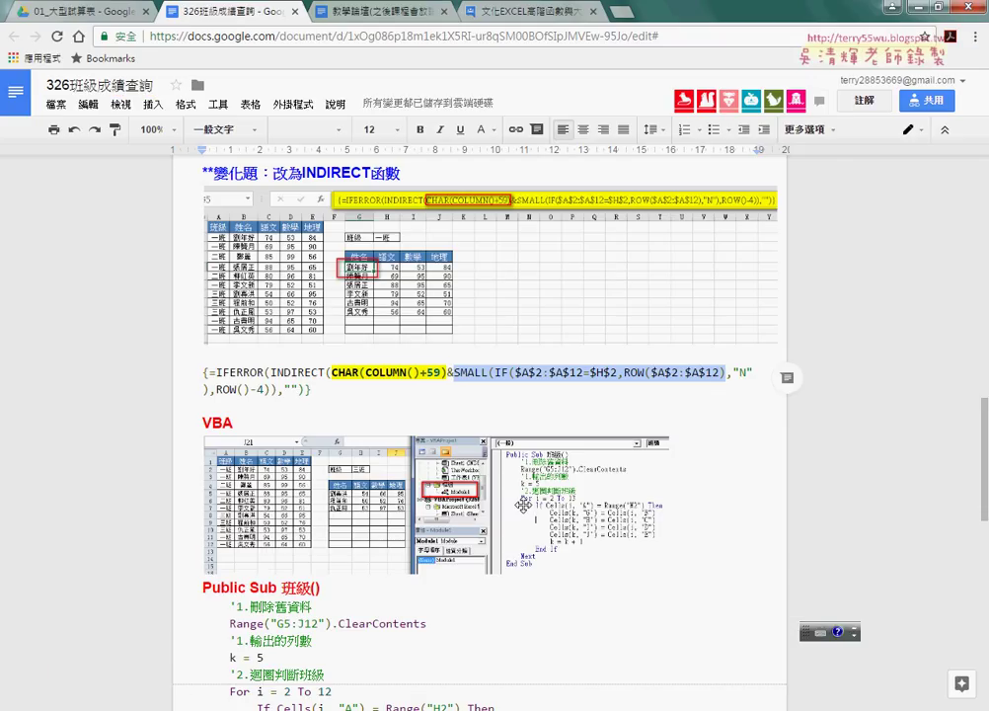
scroll(441, 440, "down", 2)
scroll(287, 431, "down", 1)
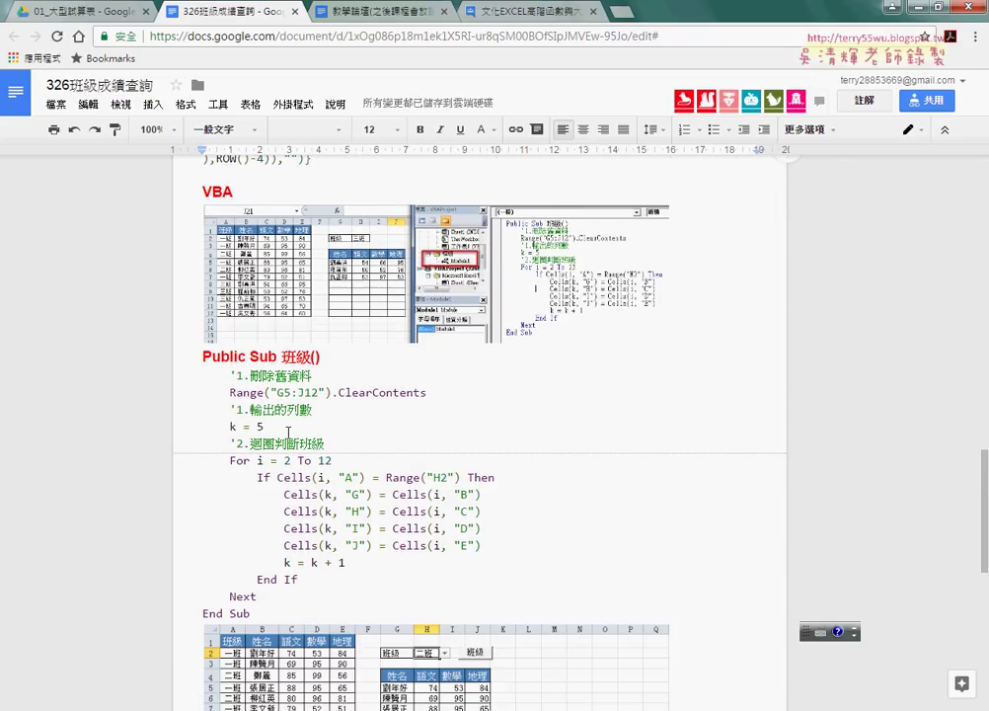
scroll(287, 431, "down", 1)
left_click_drag(202, 279, 282, 529)
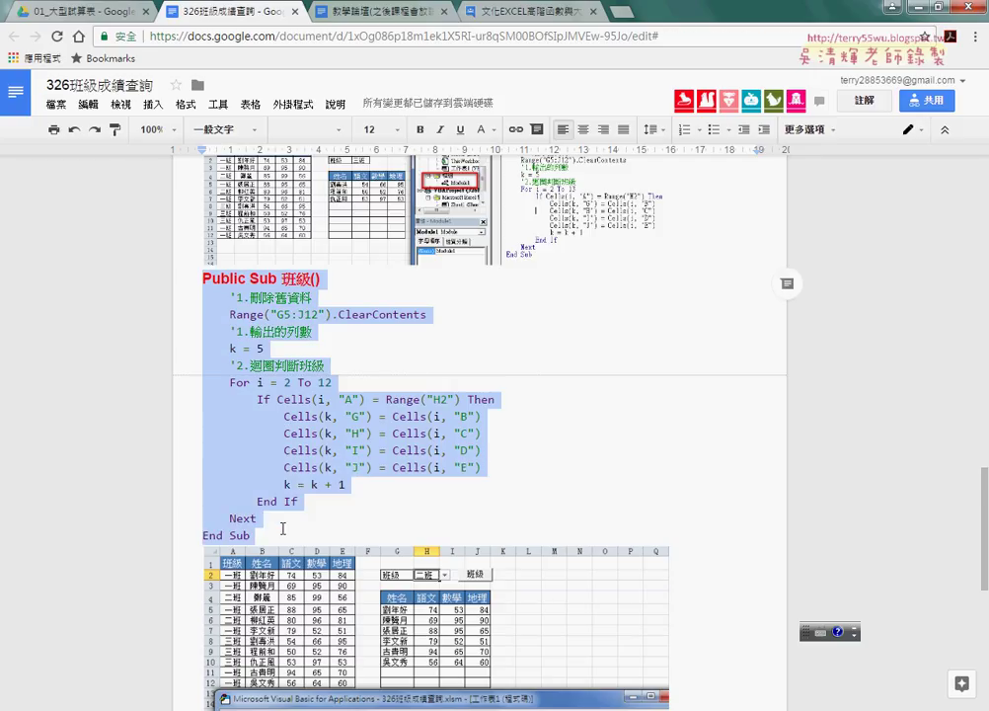
scroll(342, 512, "down", 3)
scroll(345, 510, "down", 2)
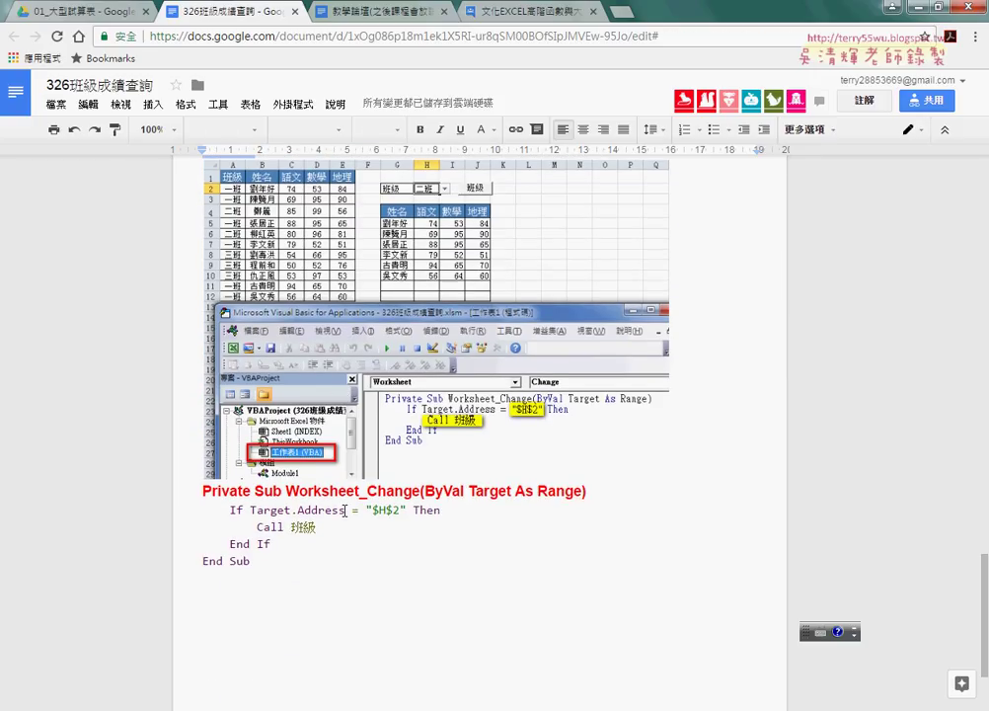
scroll(345, 510, "down", 1)
left_click_drag(286, 414, 378, 415)
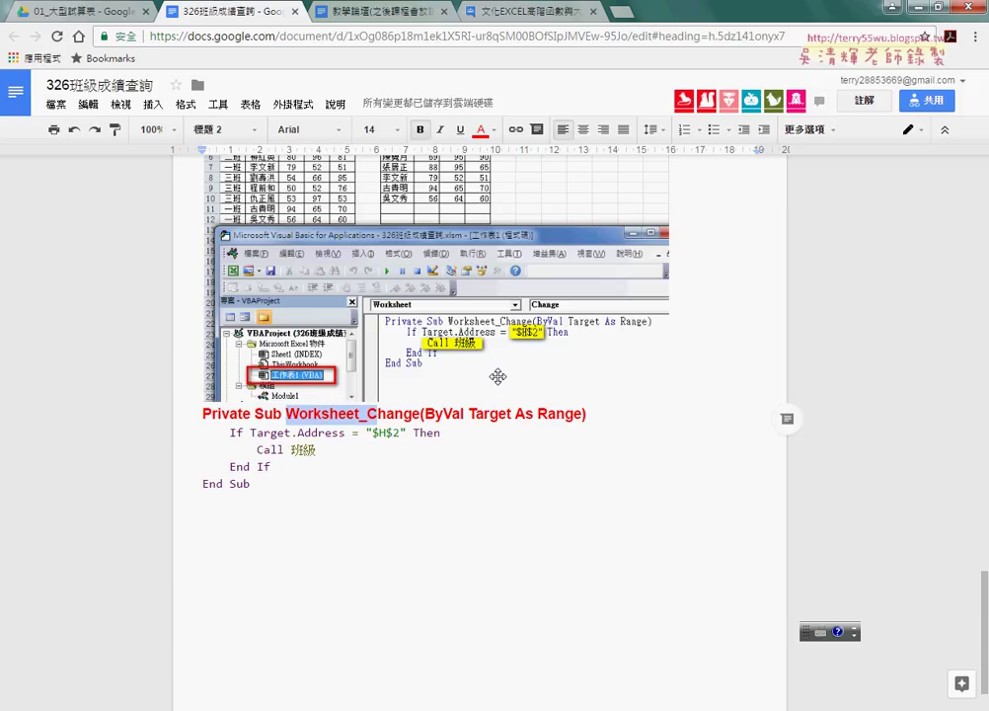